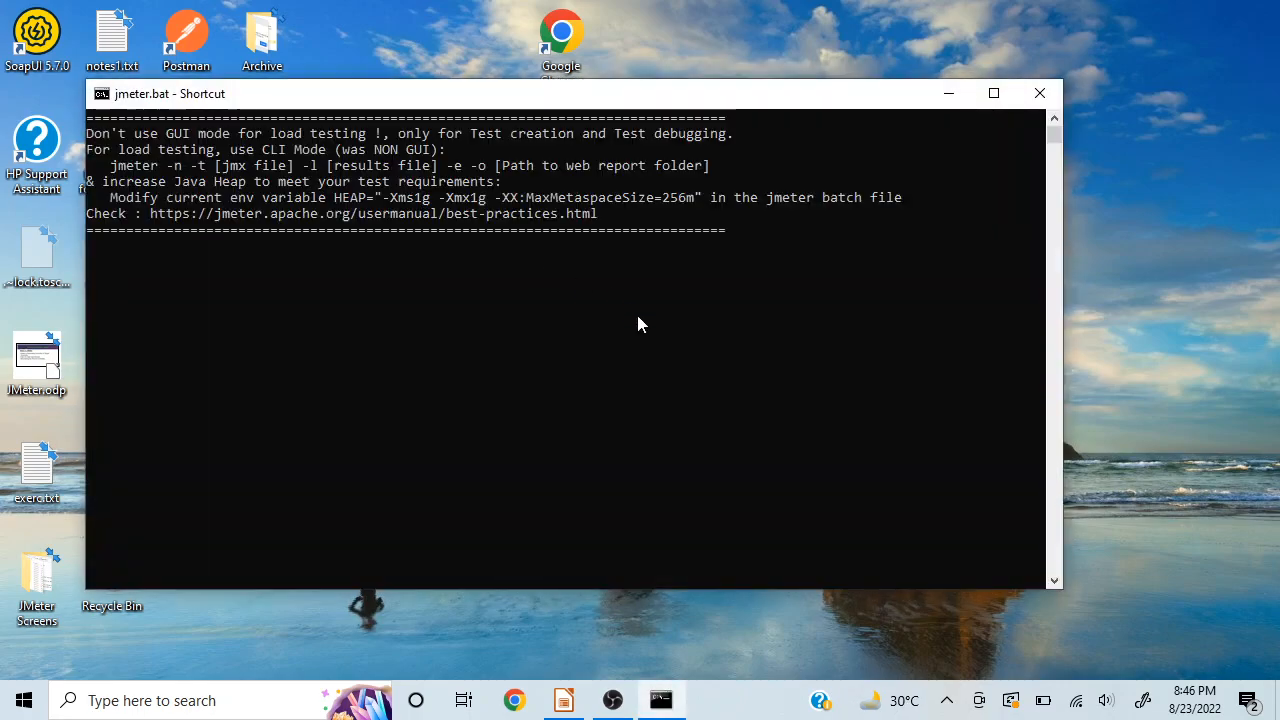
Step: Minimize the console, maximize the Apache JMeter window, and consult the sample test steps in the LibreOffice Impress slides
left_click(947, 95)
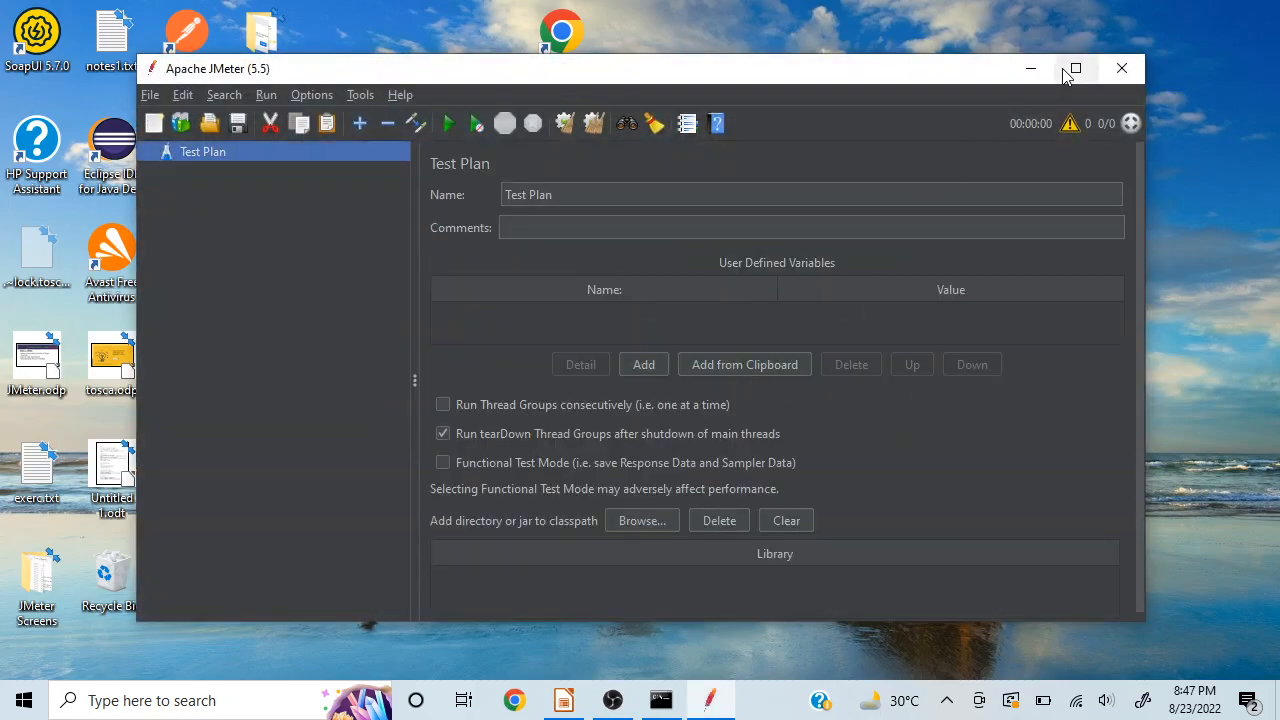
left_click(1068, 70)
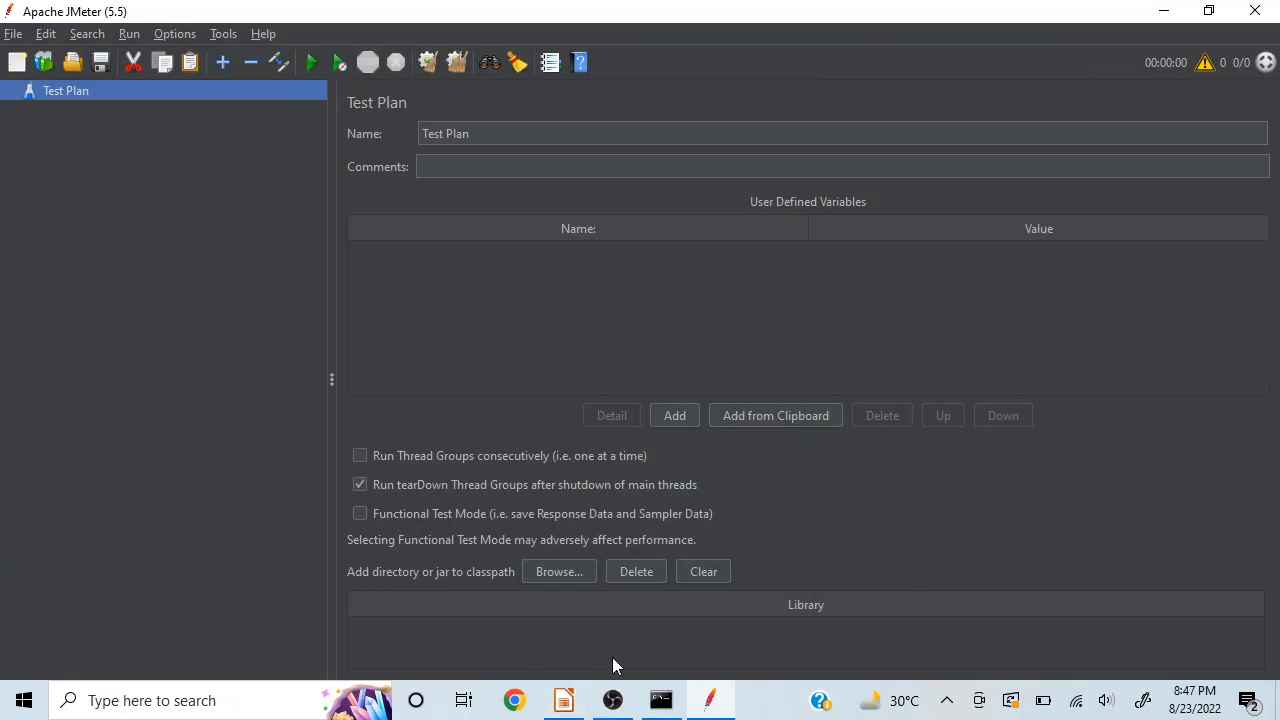
left_click(566, 700)
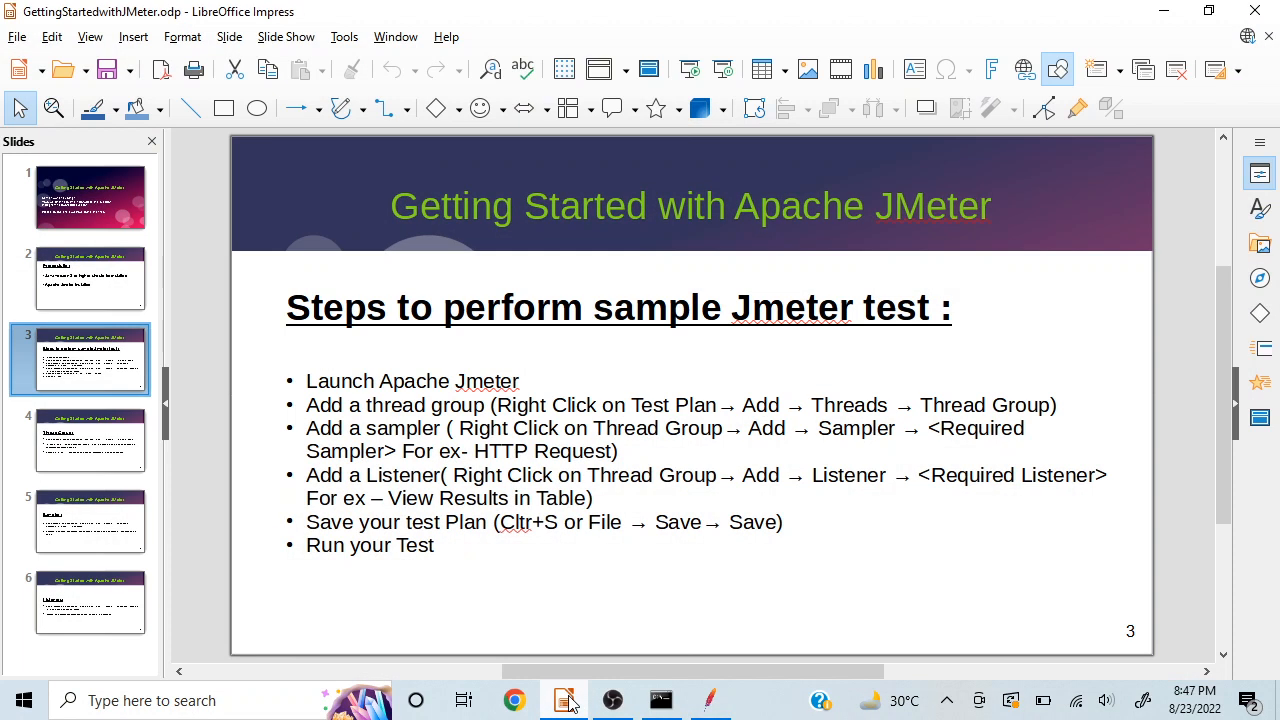
left_click(566, 700)
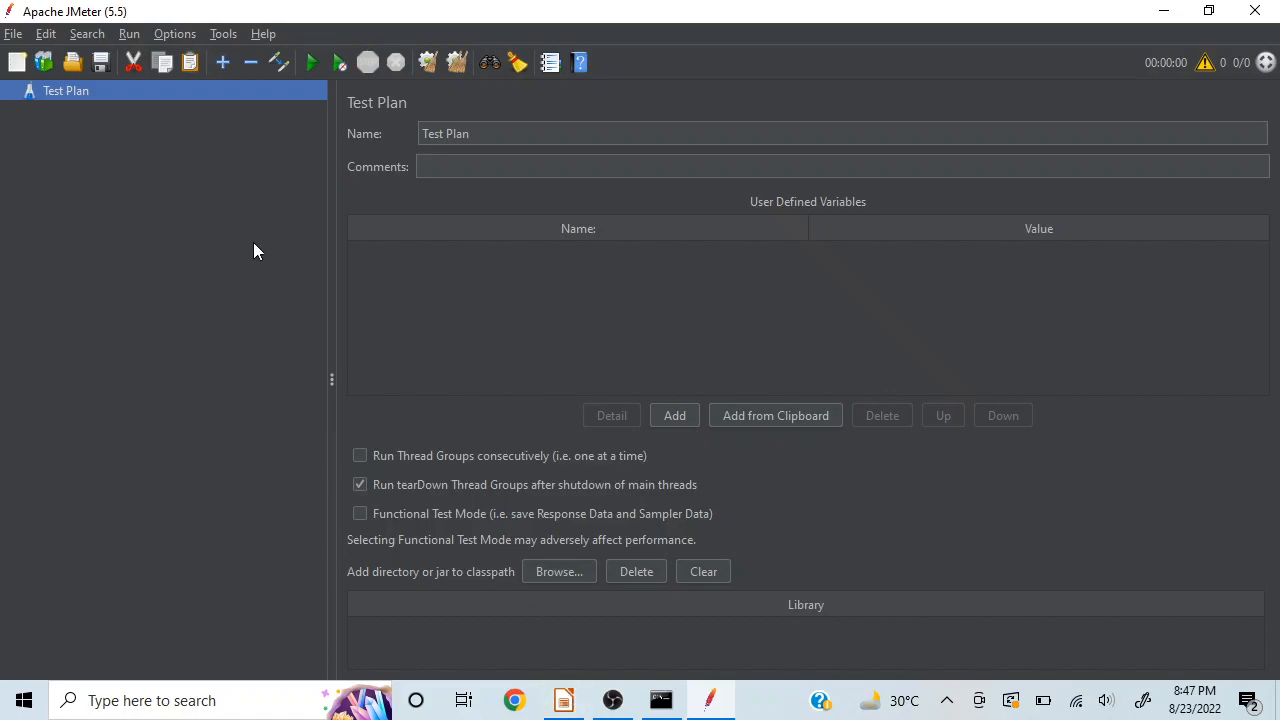
Step: Add a Thread Group to the Test Plan
right_click(147, 93)
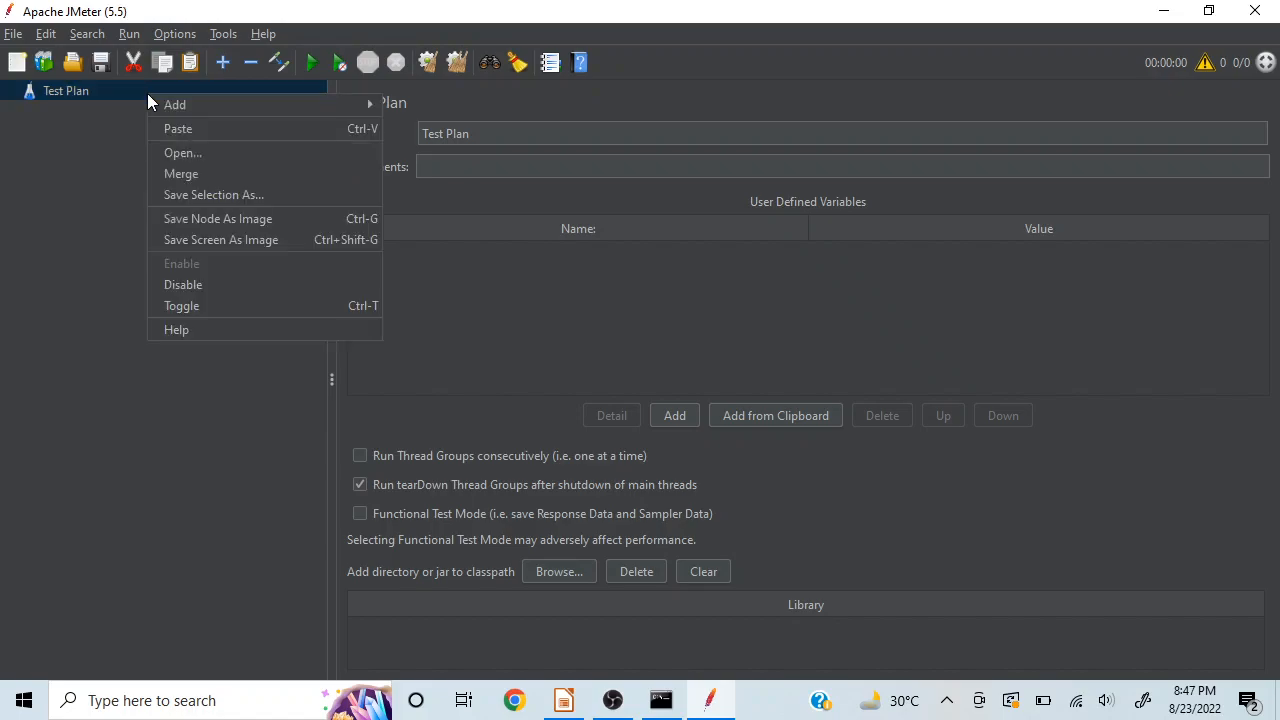
mouse_move(260, 98)
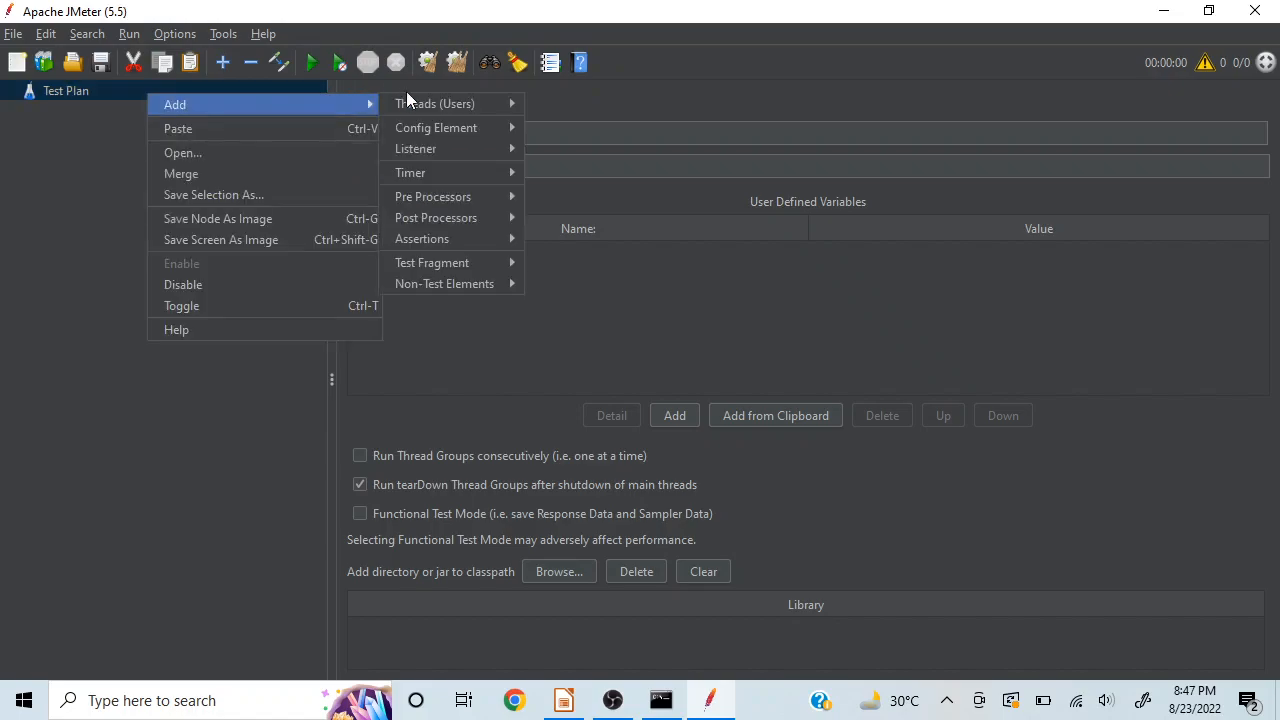
mouse_move(440, 105)
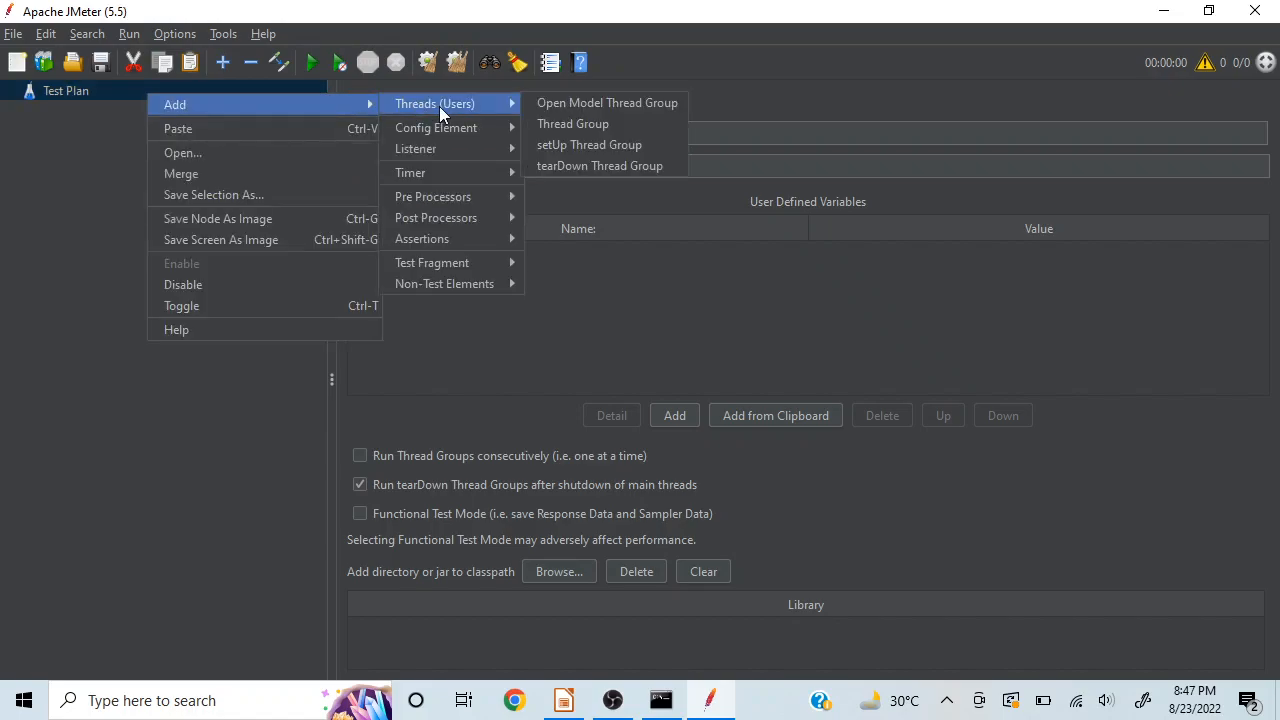
left_click(568, 121)
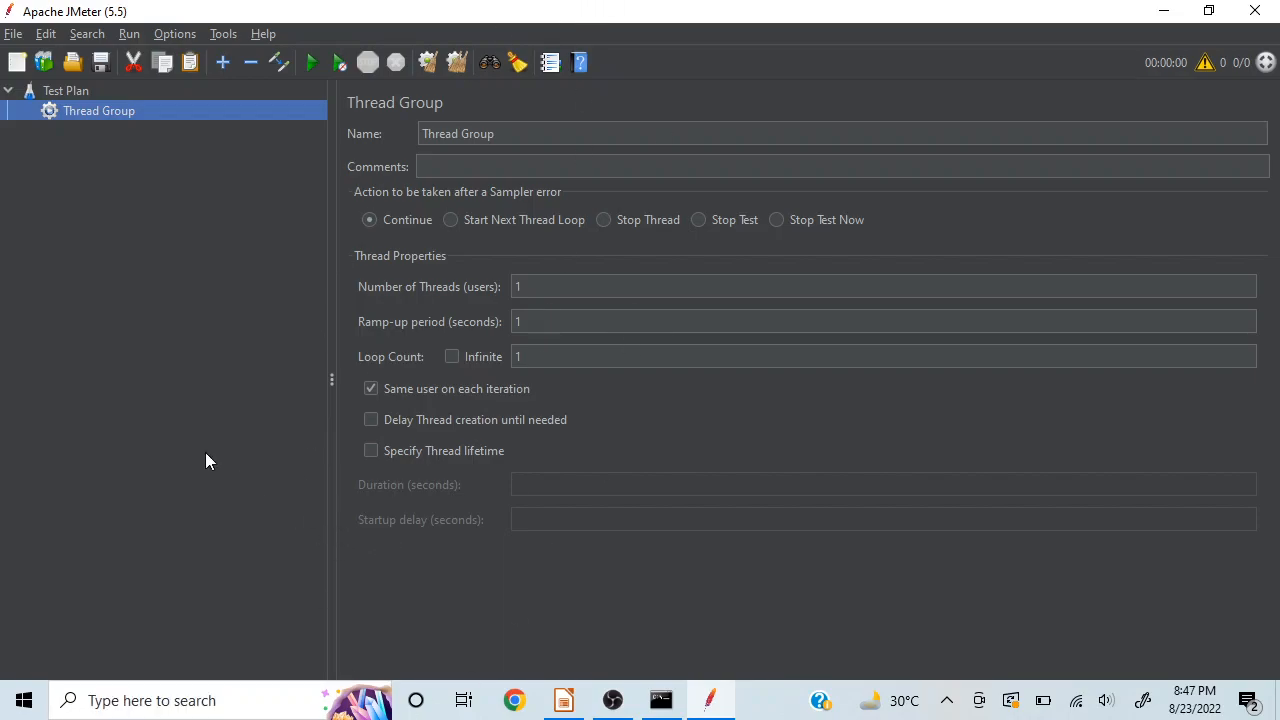
Step: Add an HTTP Request sampler to the Thread Group
right_click(115, 112)
mouse_move(257, 122)
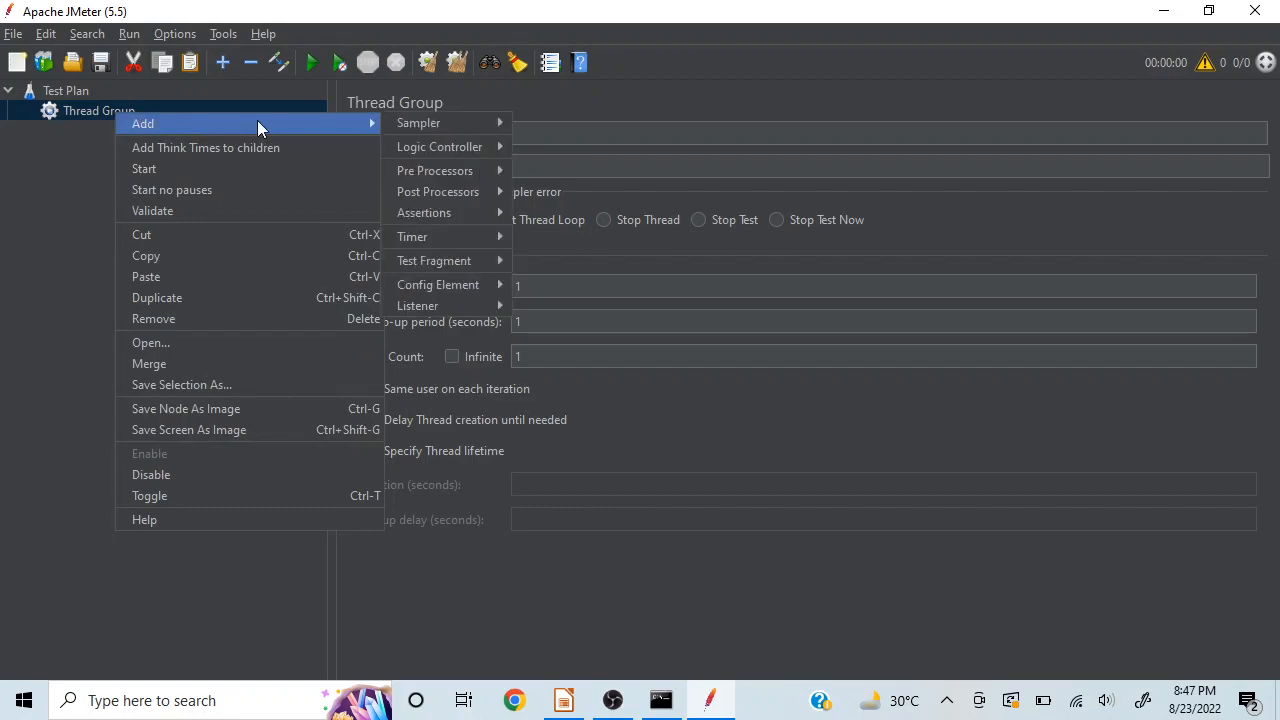
mouse_move(402, 122)
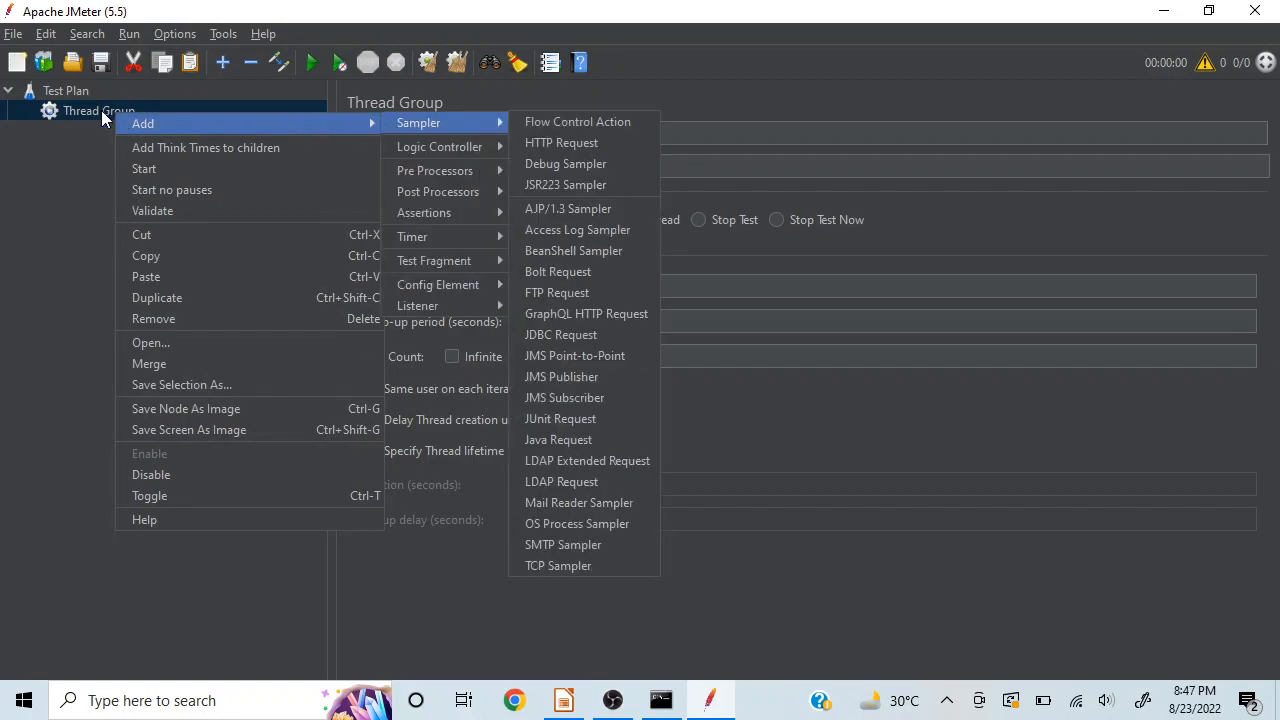
left_click(545, 146)
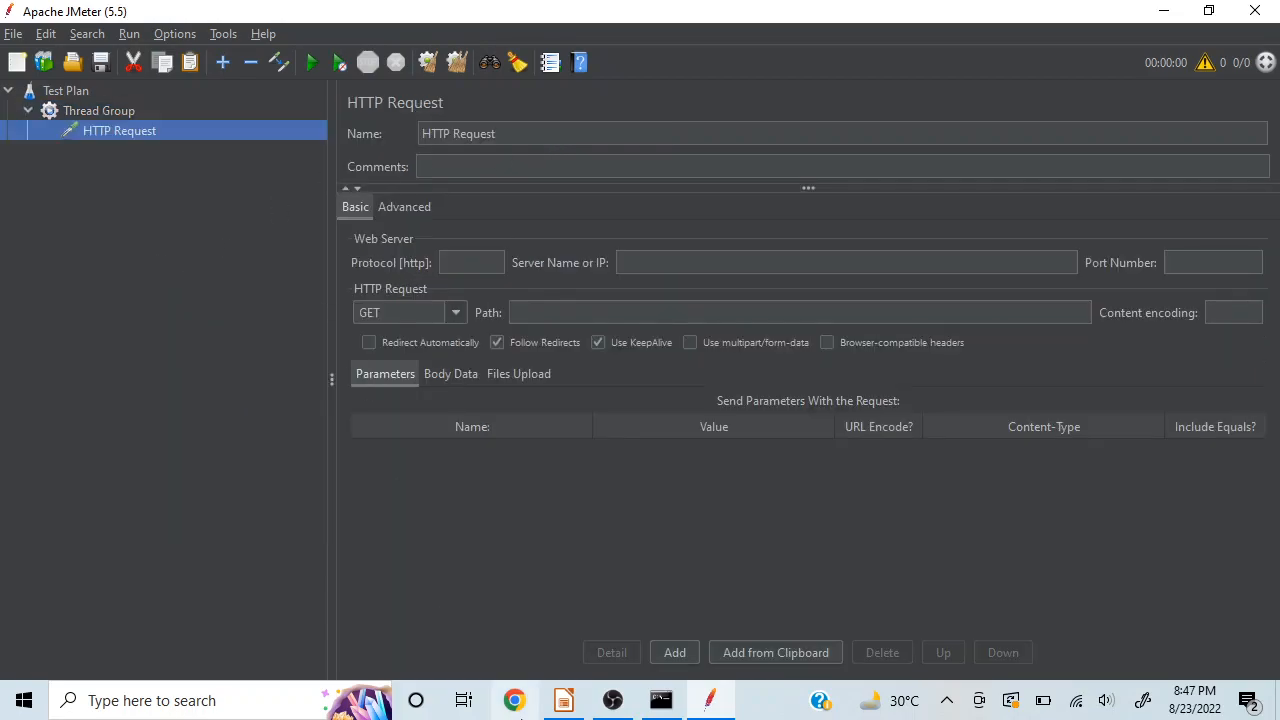
Step: Switch to Chrome, load opencart.com and maximize the browser window
left_click(517, 705)
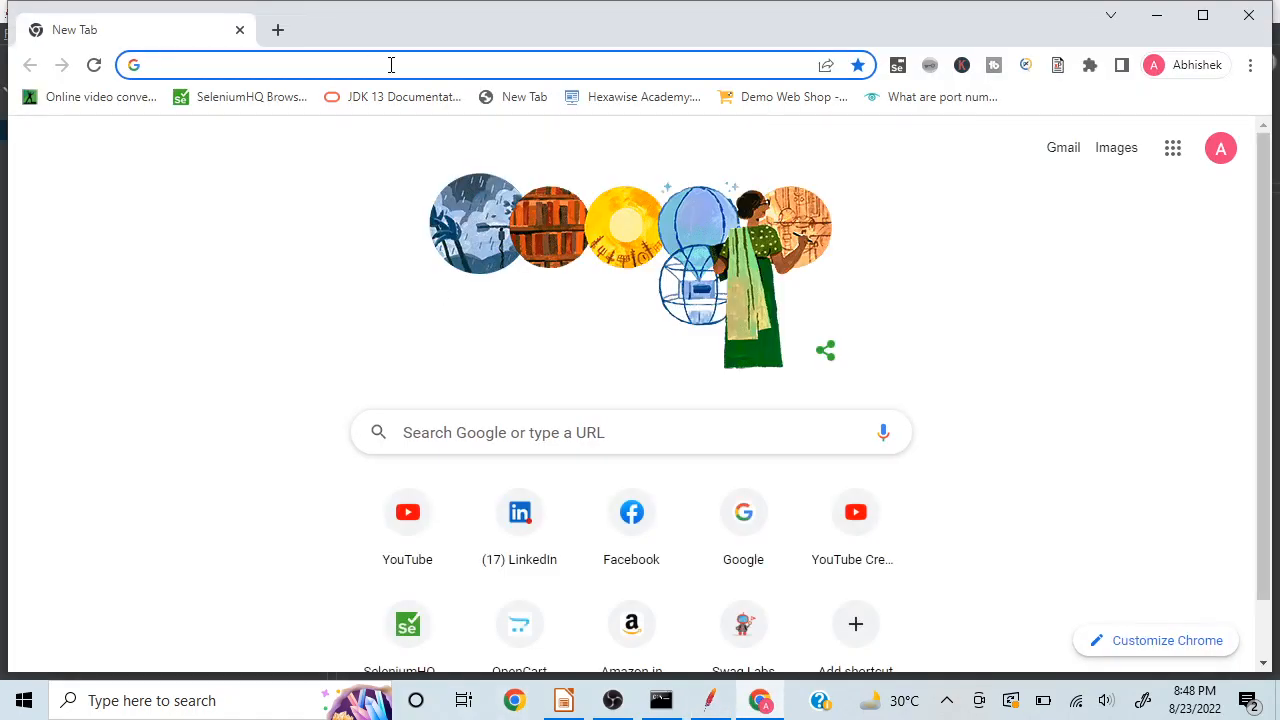
type("openc")
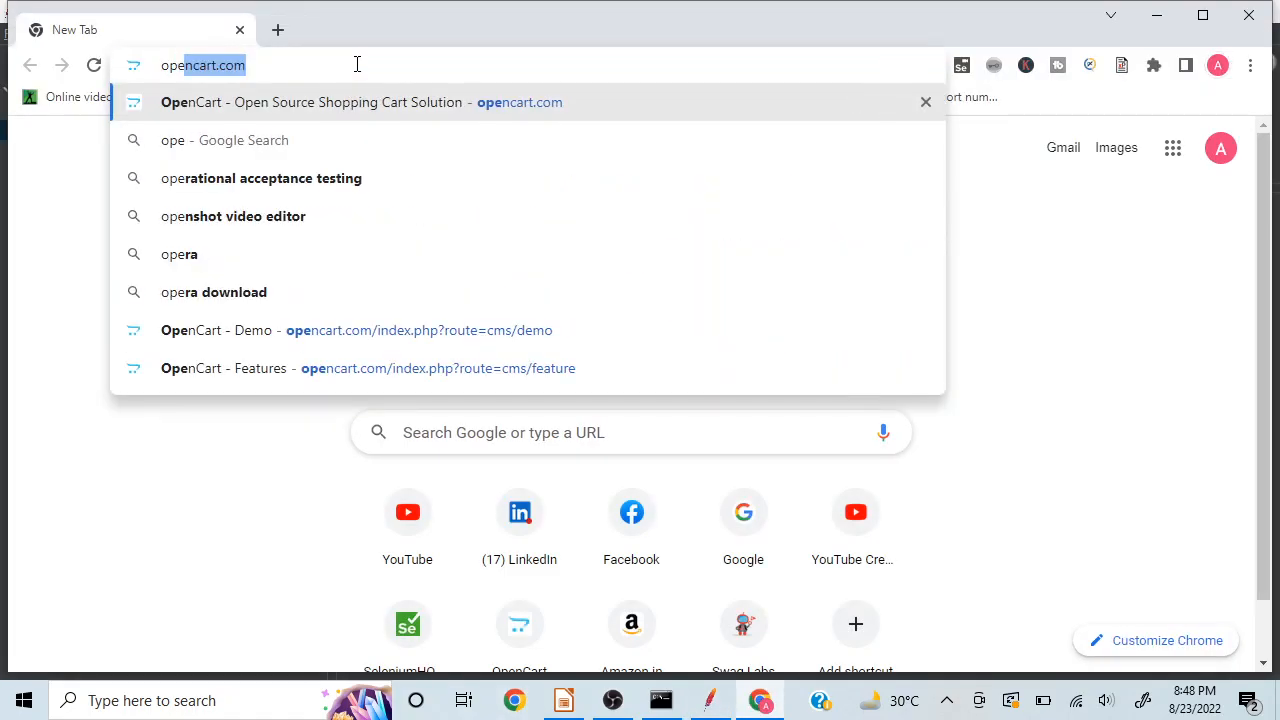
type("art")
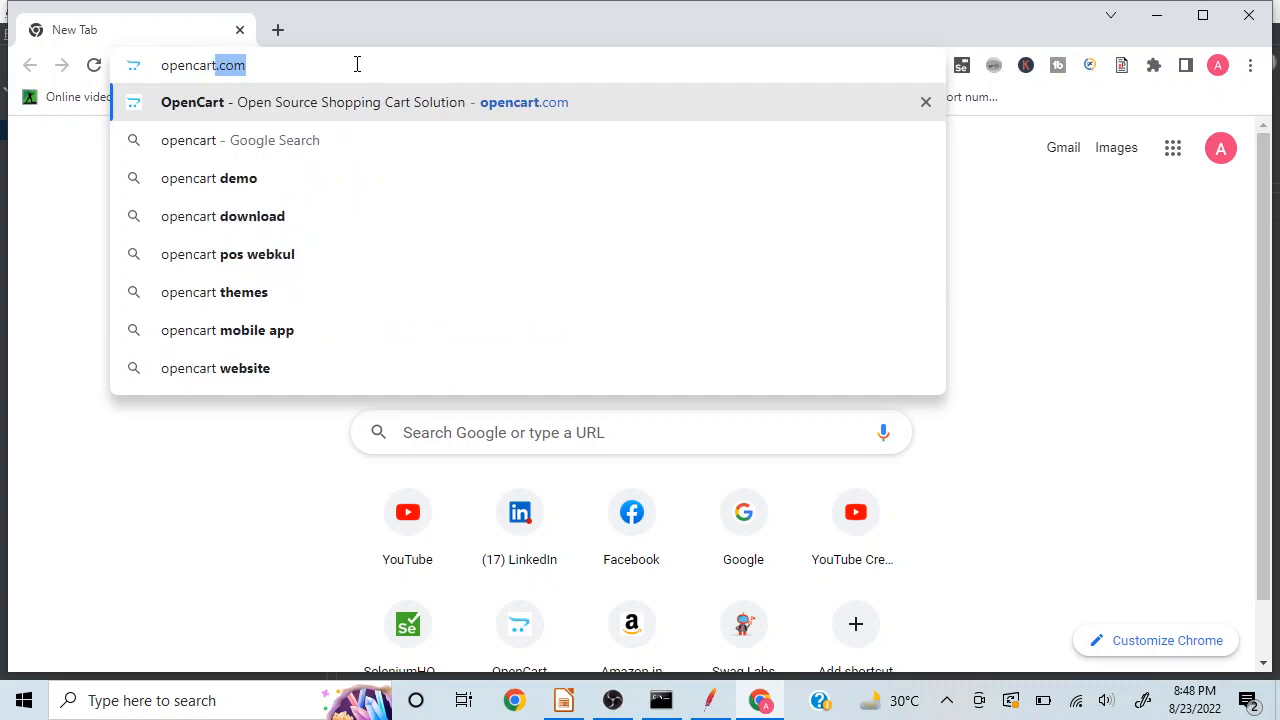
type(".com")
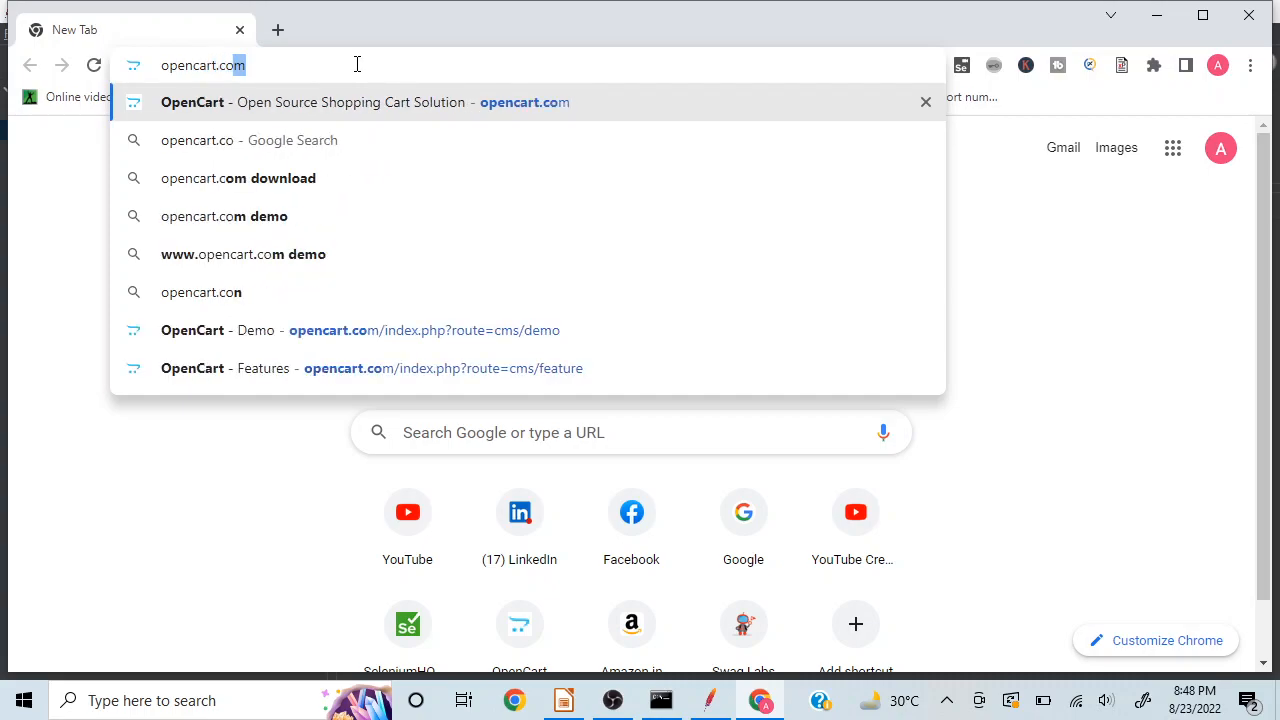
key("Return")
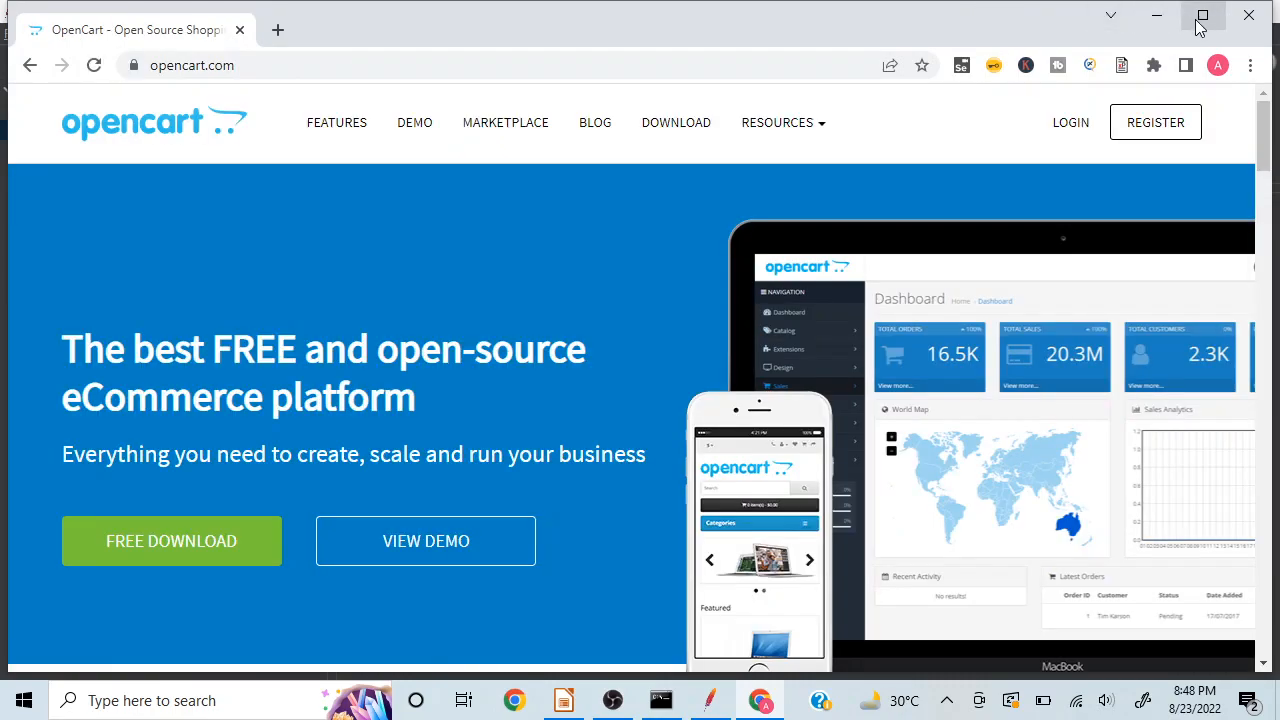
left_click(1201, 15)
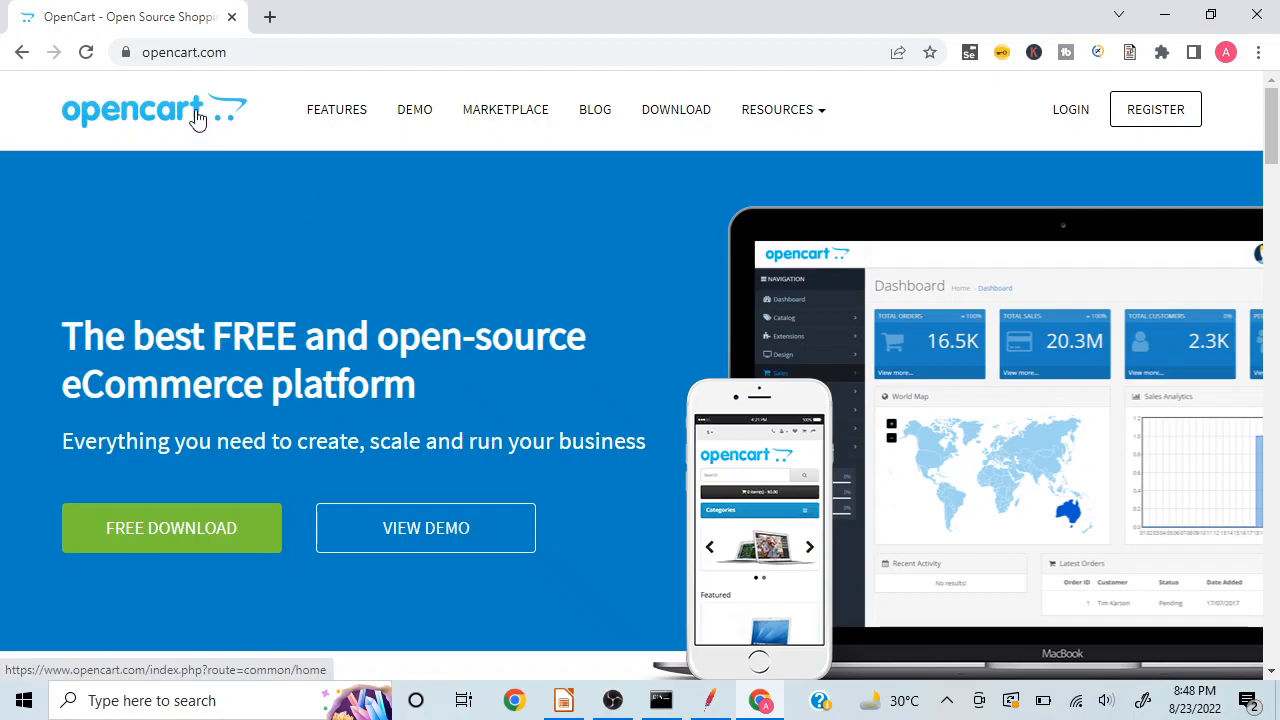
left_click(303, 52)
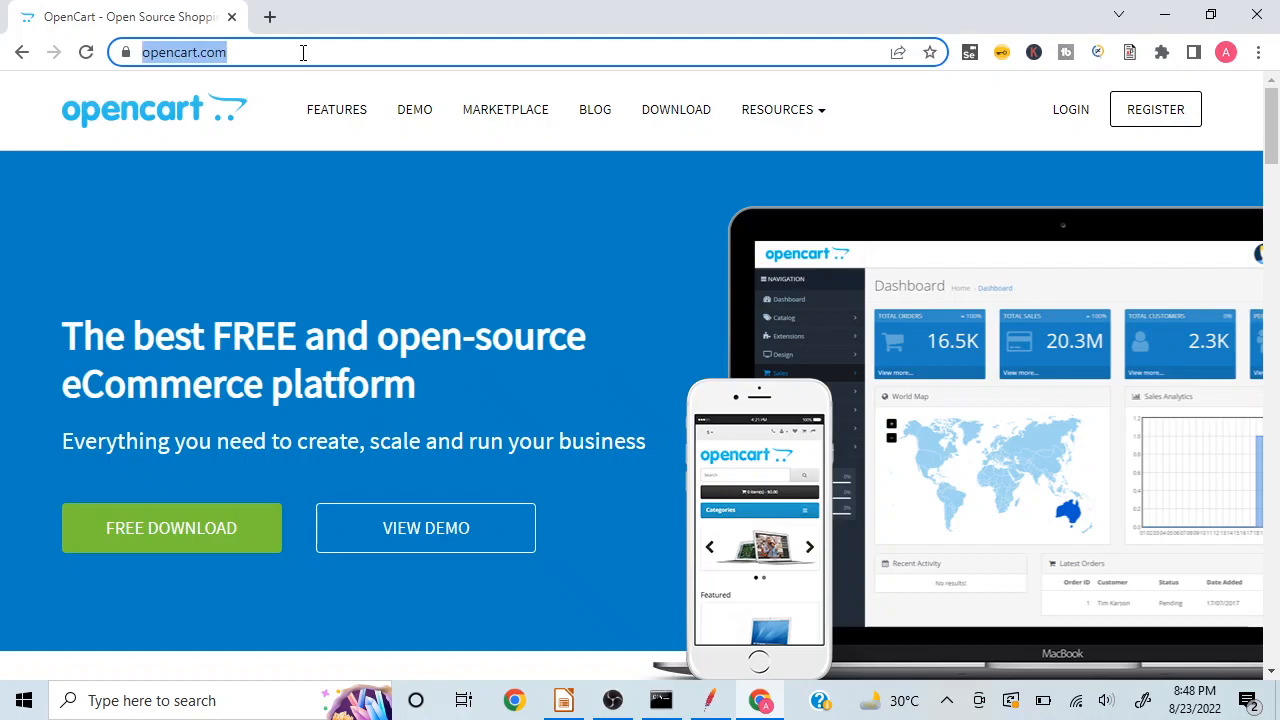
left_click(303, 52)
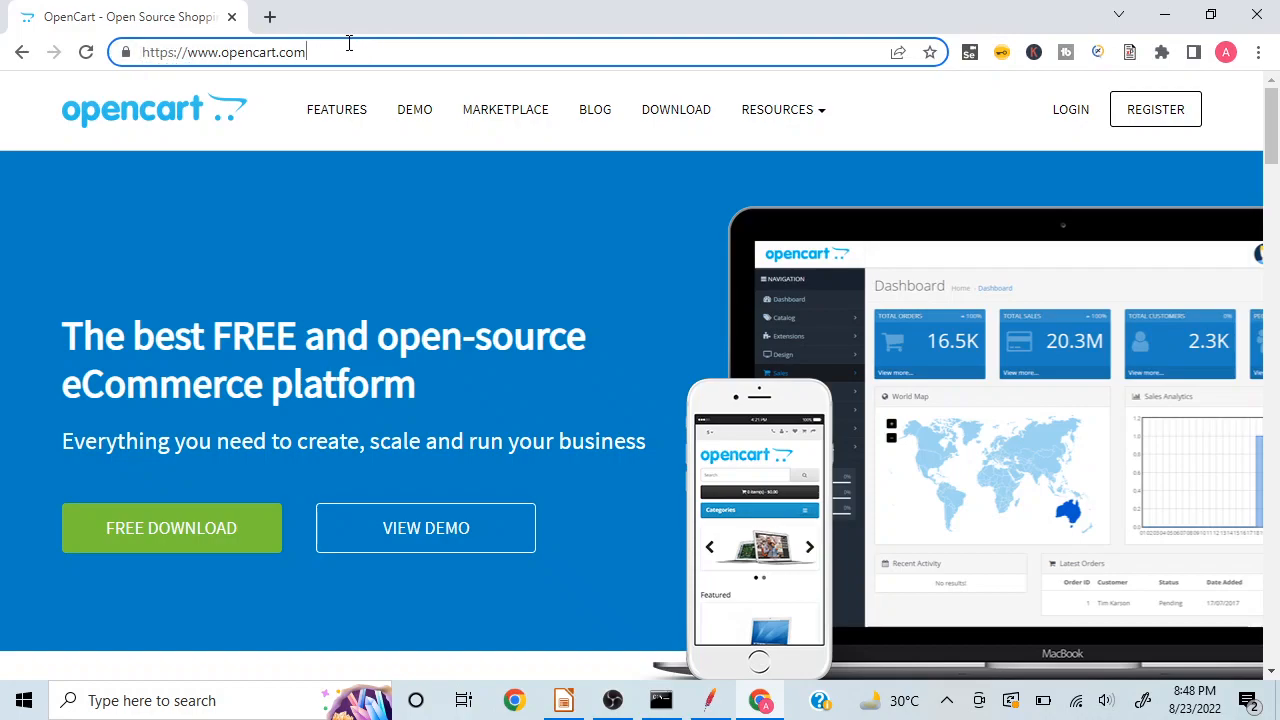
key("ctrl+a")
key("ctrl+c")
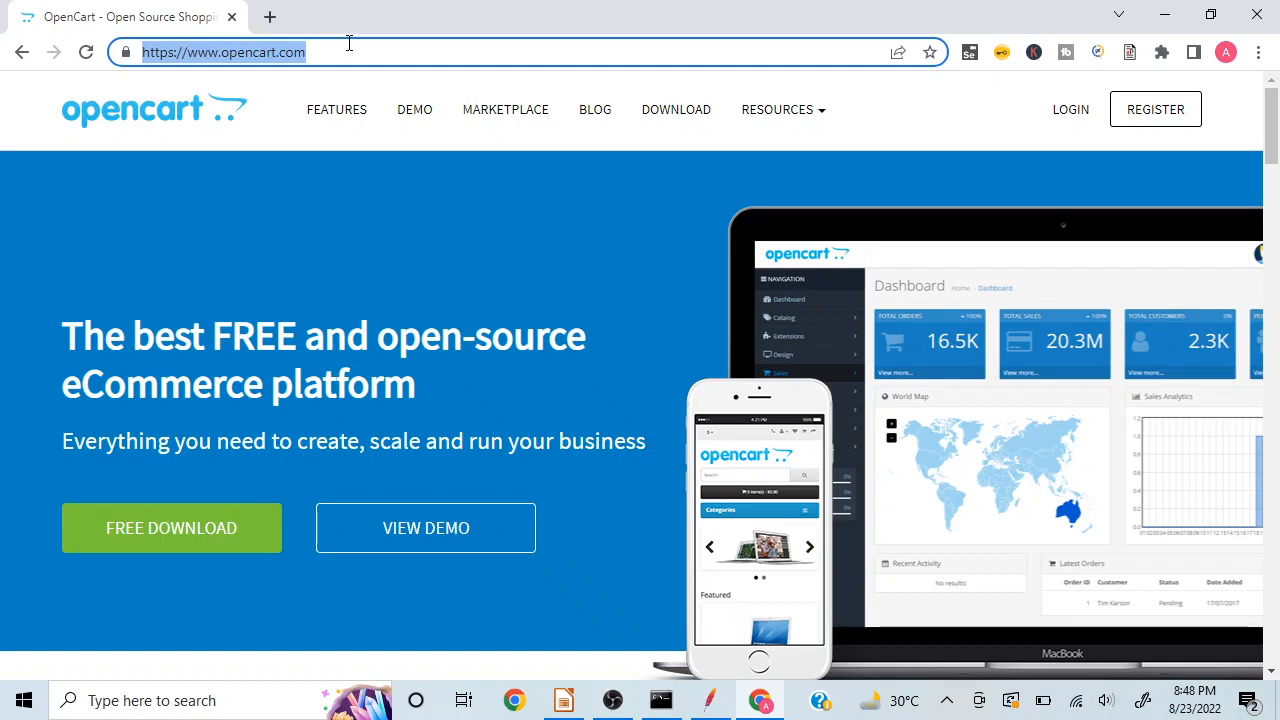
Step: Switch to JMeter and set the HTTP Request's protocol to https
left_click(708, 710)
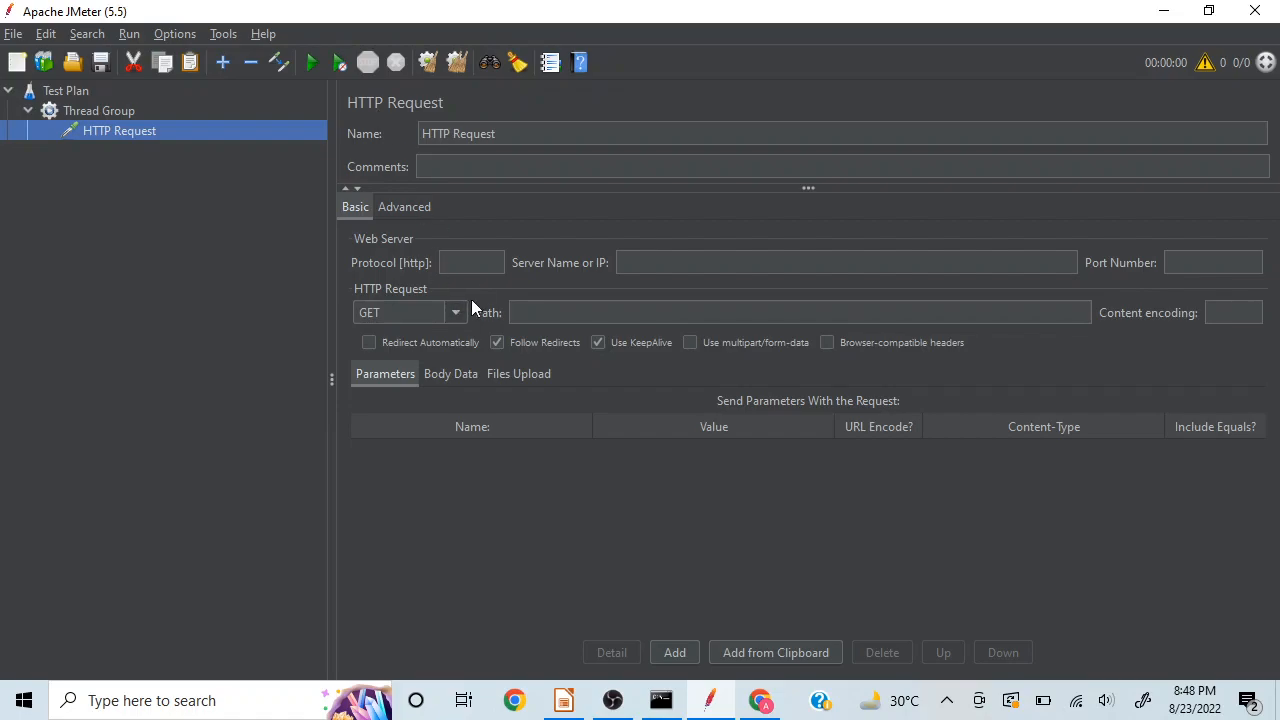
left_click(470, 261)
type("h")
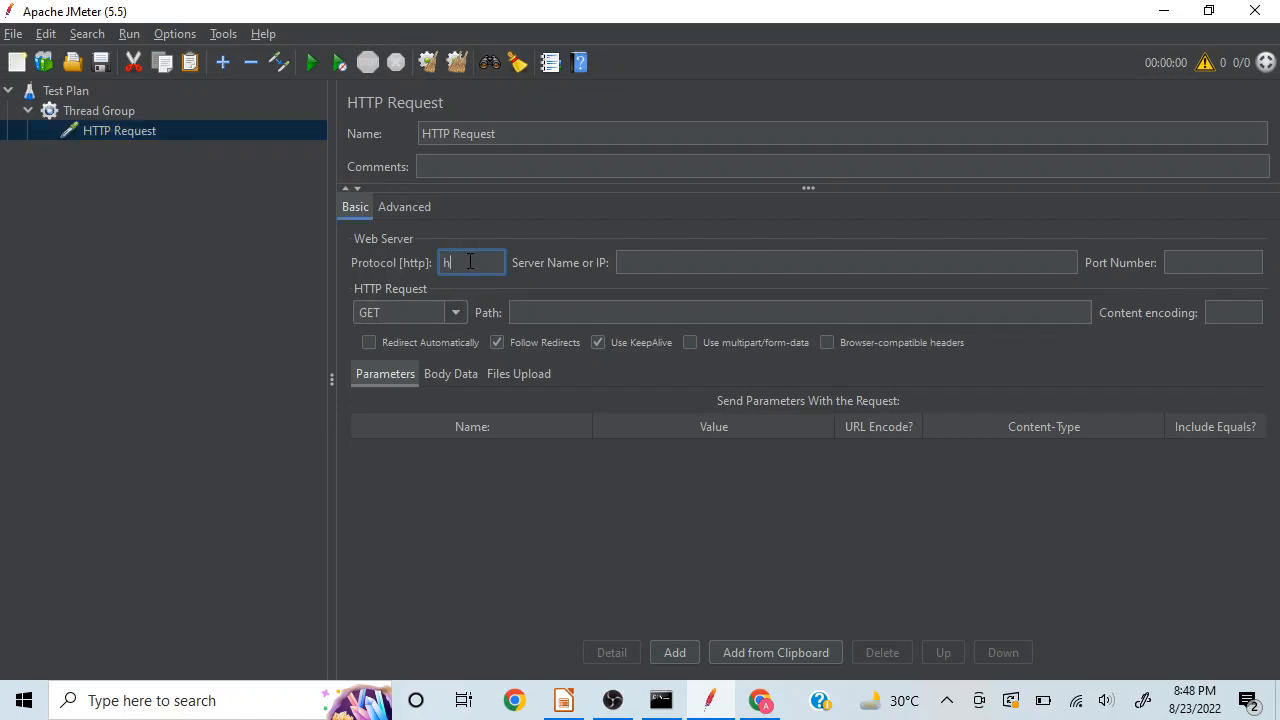
type("ttps")
left_click(666, 267)
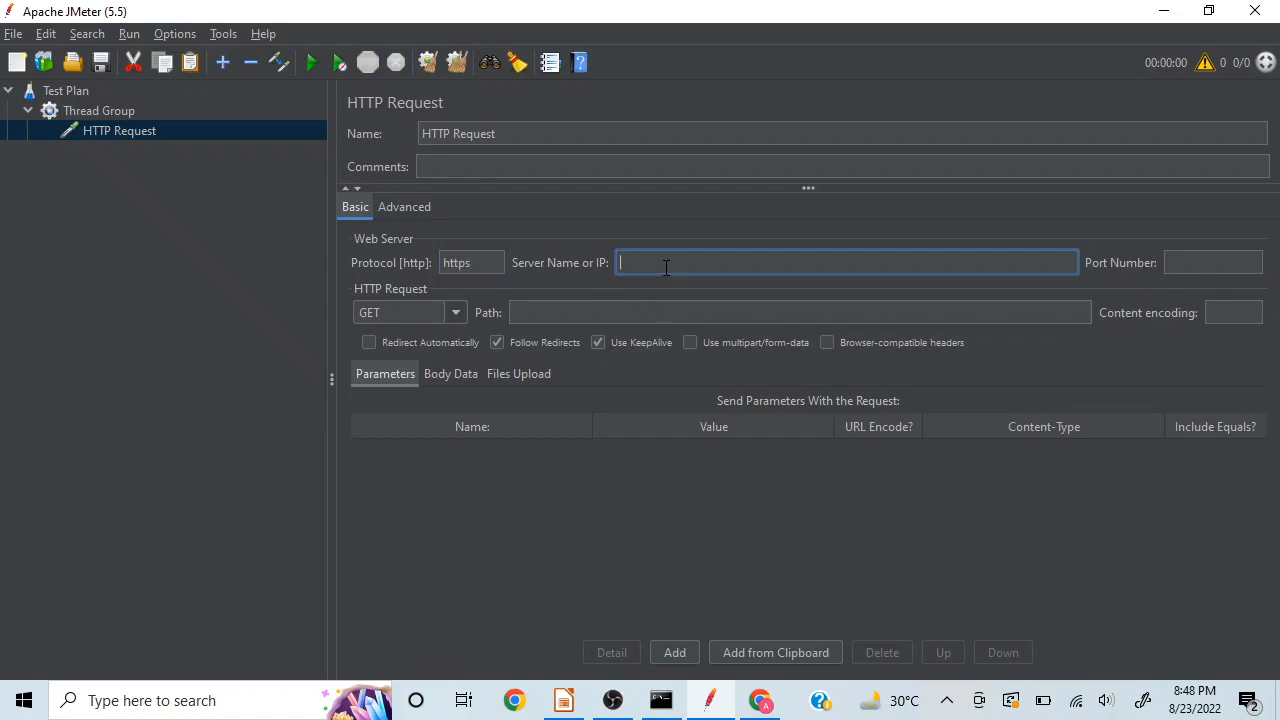
key("ctrl+v")
left_click(662, 266)
key("BackSpace")
key("BackSpace")
key("BackSpace")
key("BackSpace")
key("BackSpace")
key("BackSpace")
key("BackSpace")
key("BackSpace")
left_click(1216, 266)
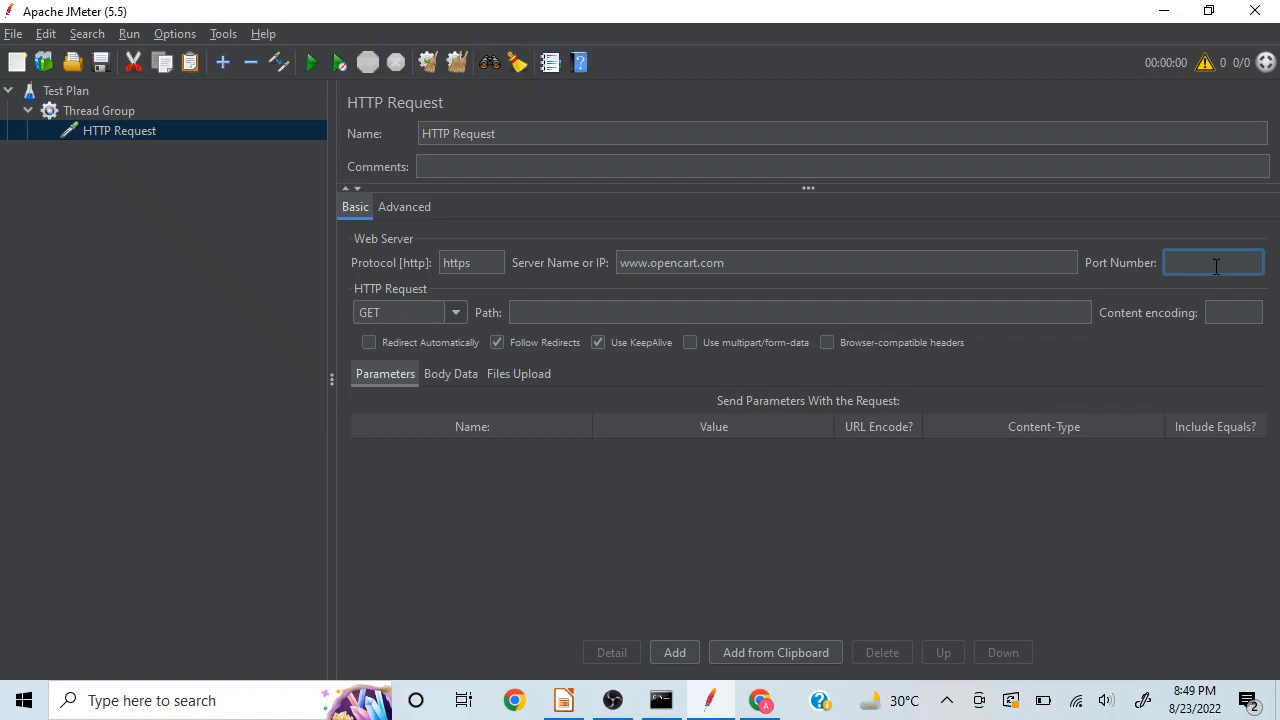
type("443")
Step: Check the OpenCart home page in Chrome, and rename the HTTP Request sampler in JMeter to Home Page
left_click(760, 700)
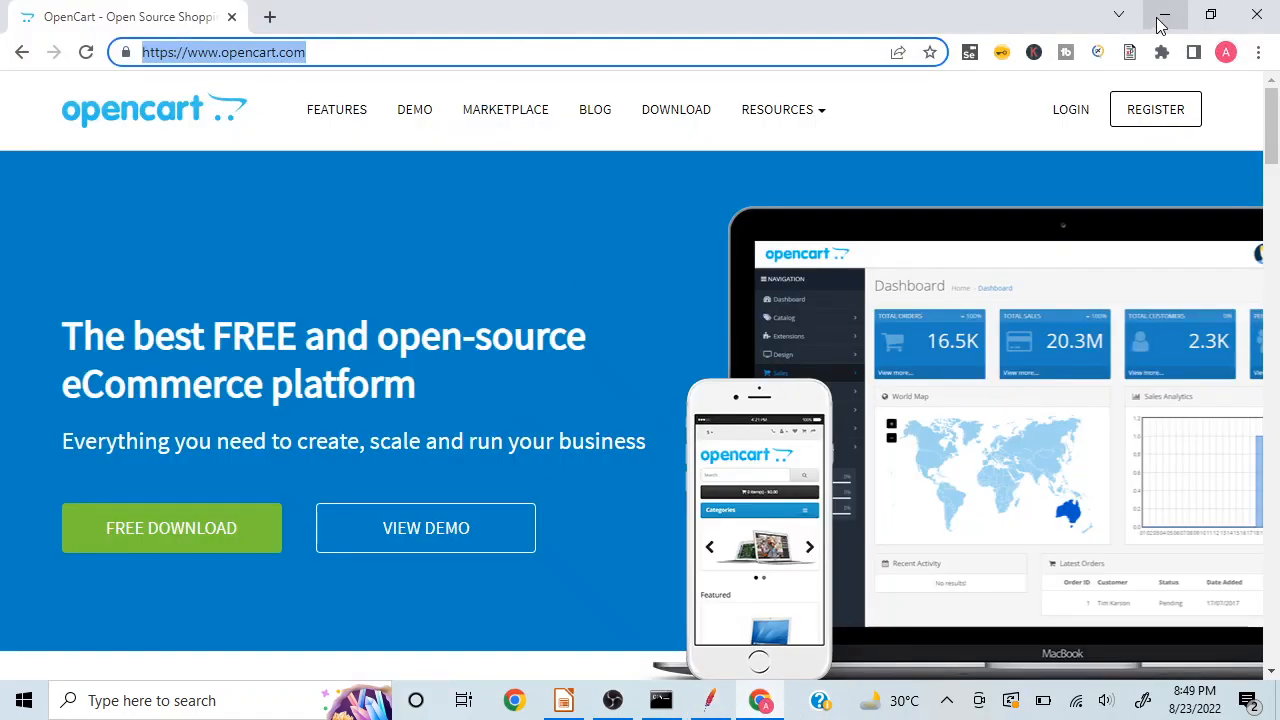
left_click(1163, 17)
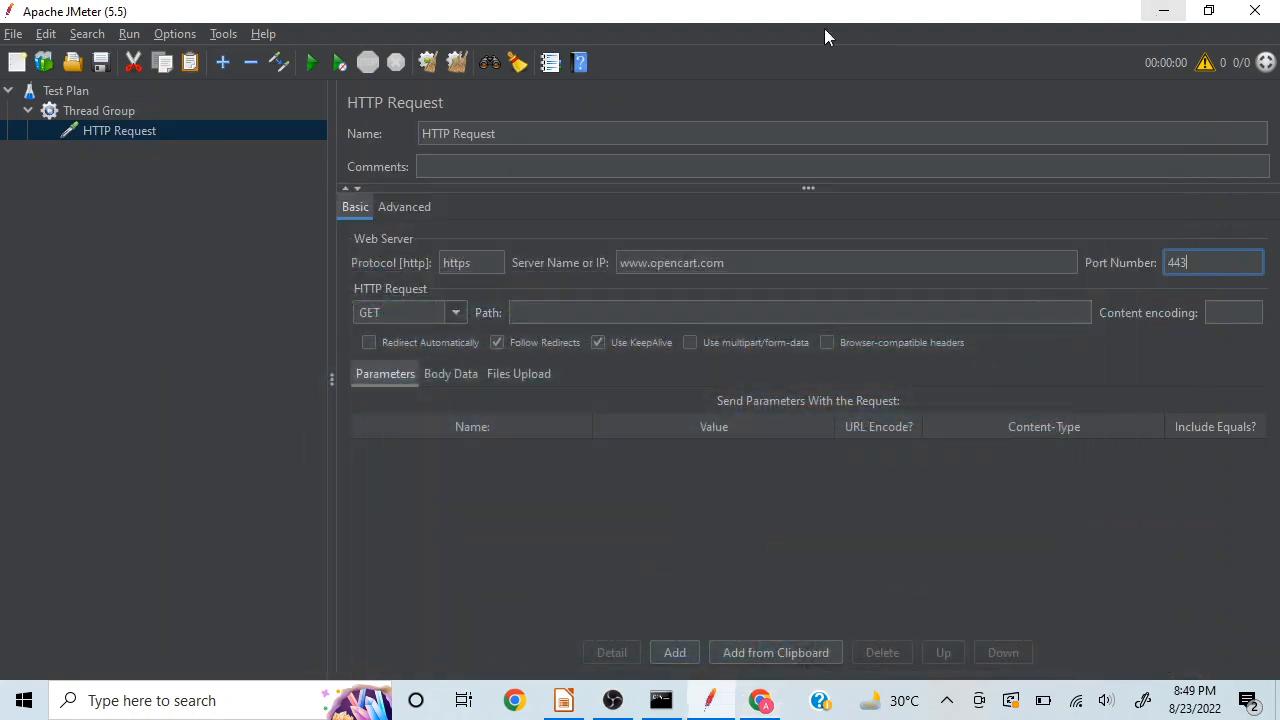
left_click(501, 137)
key("ctrl+a")
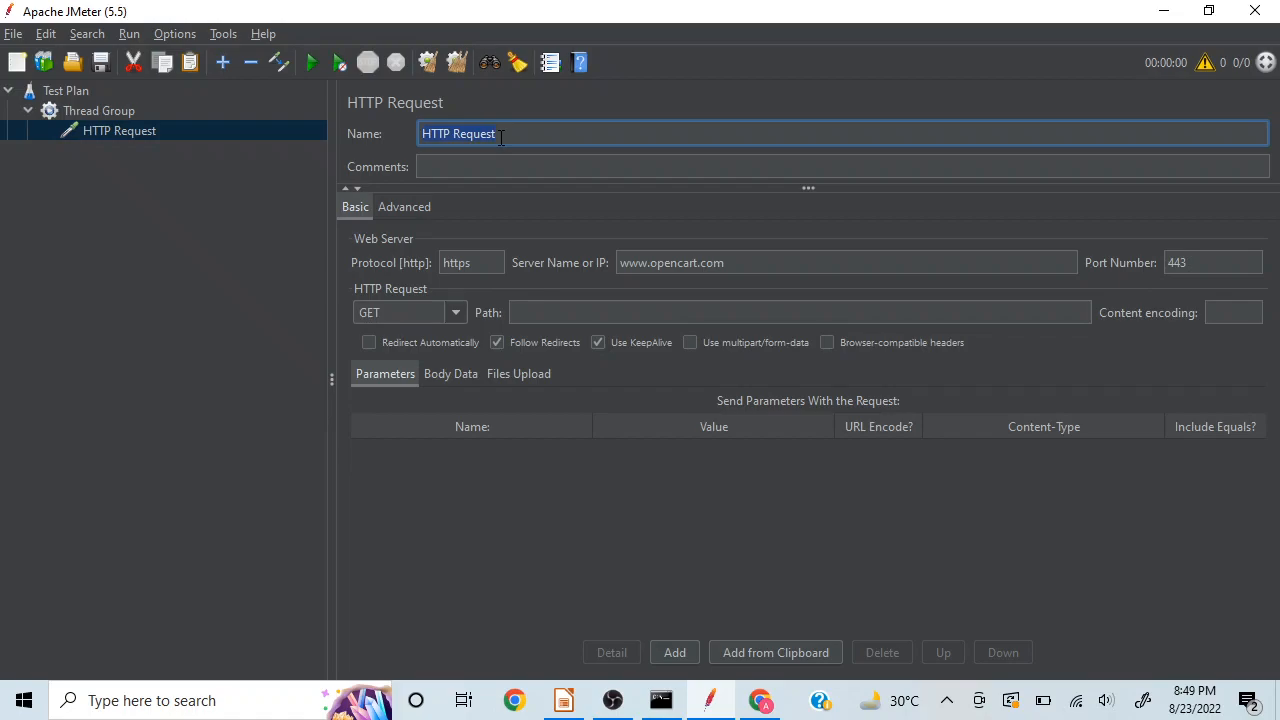
type("Home Page")
left_click(133, 217)
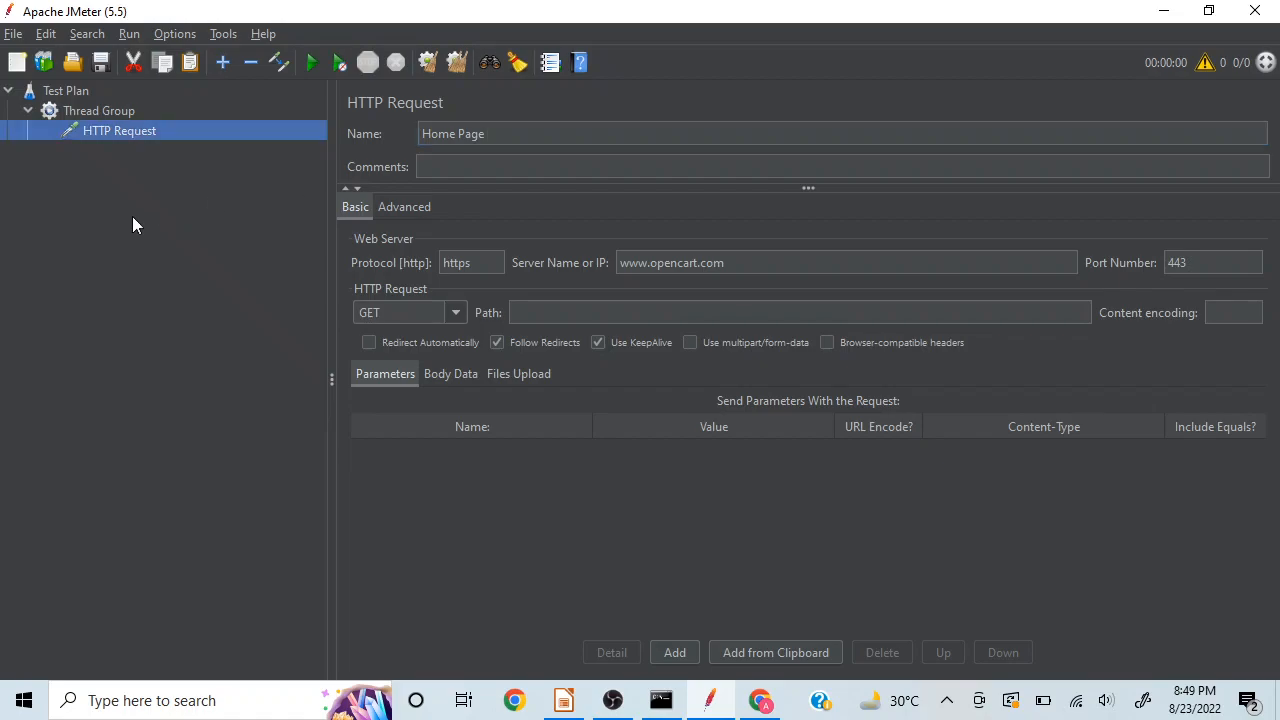
left_click(95, 103)
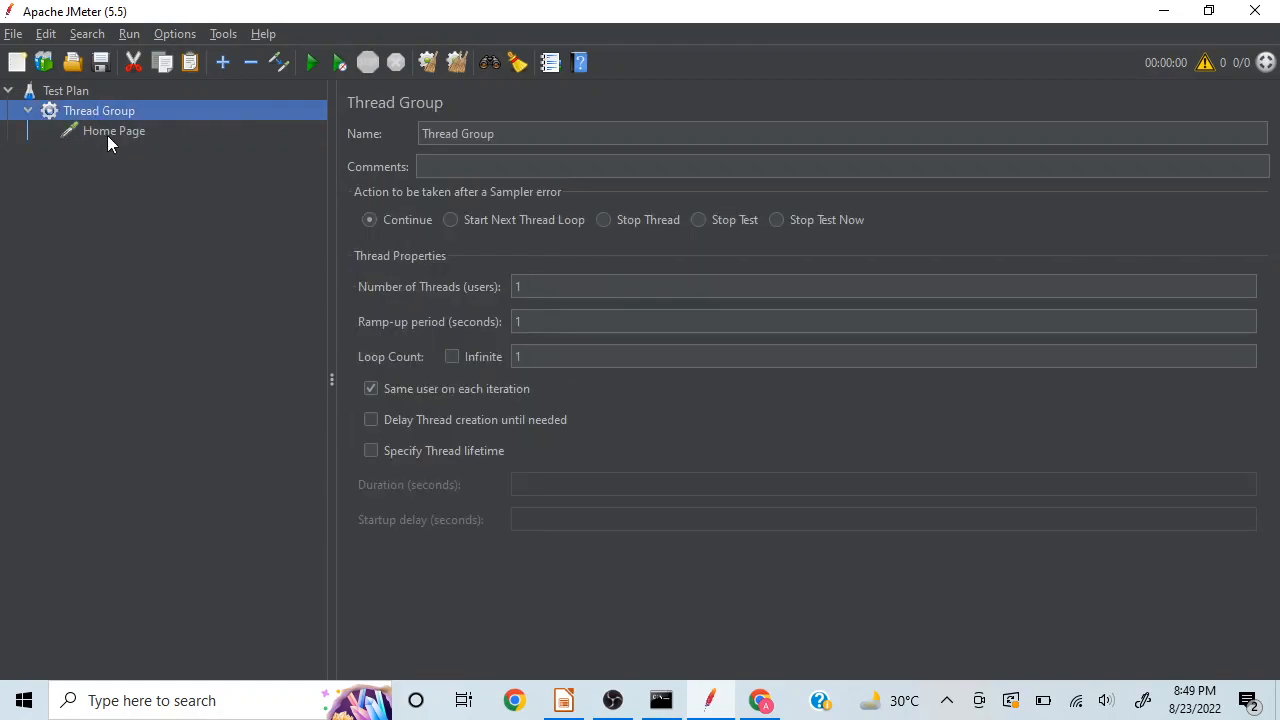
left_click(114, 140)
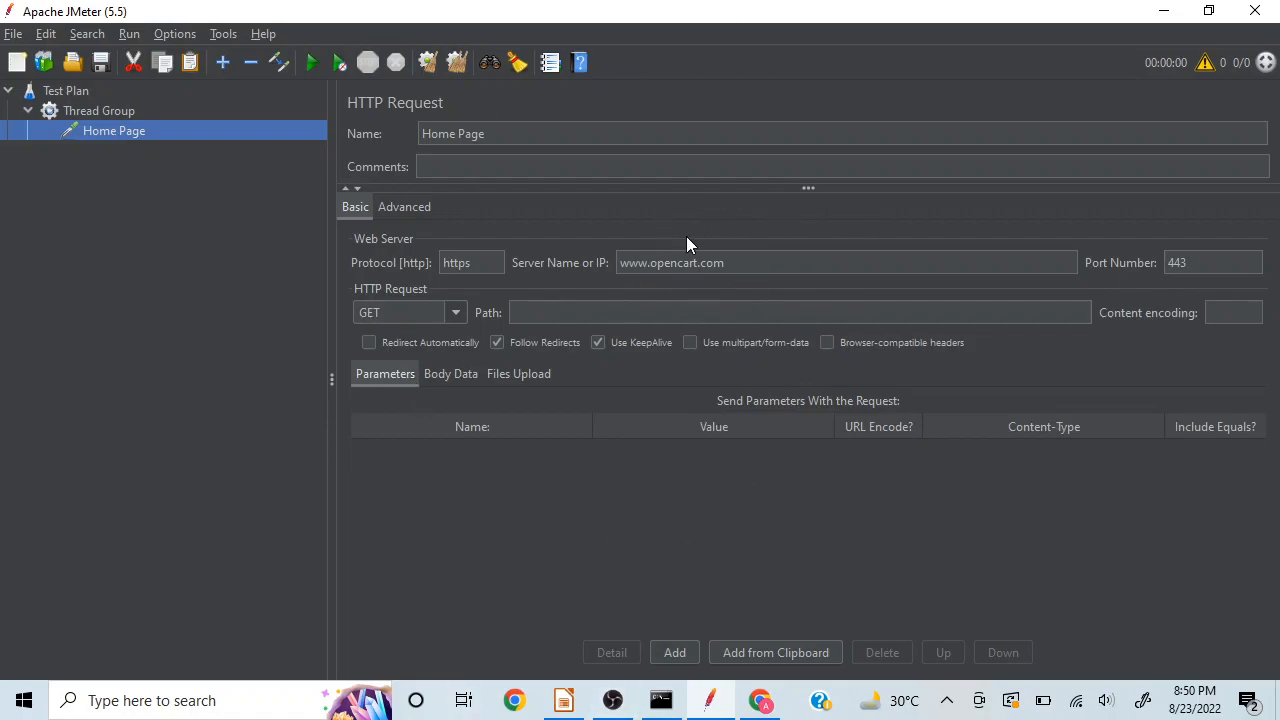
Step: Switch to Chrome, open the OpenCart Features page, and return to JMeter
left_click(762, 700)
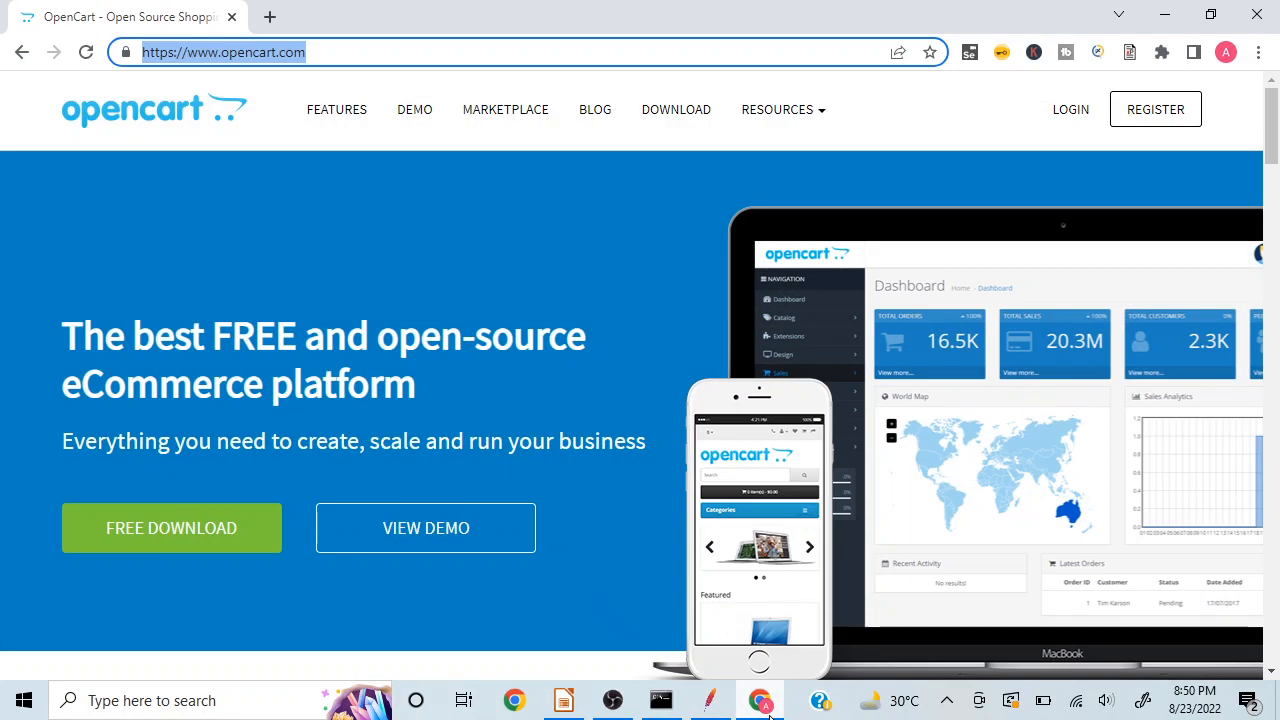
left_click(338, 116)
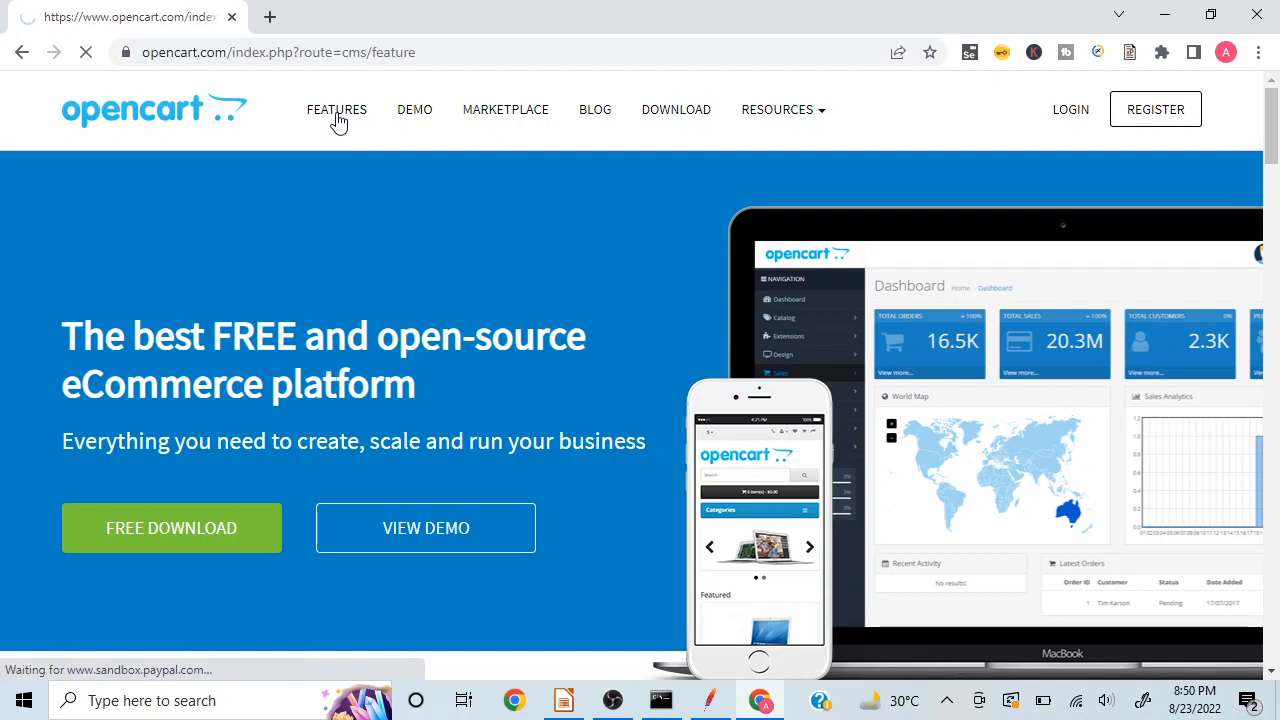
left_click(340, 118)
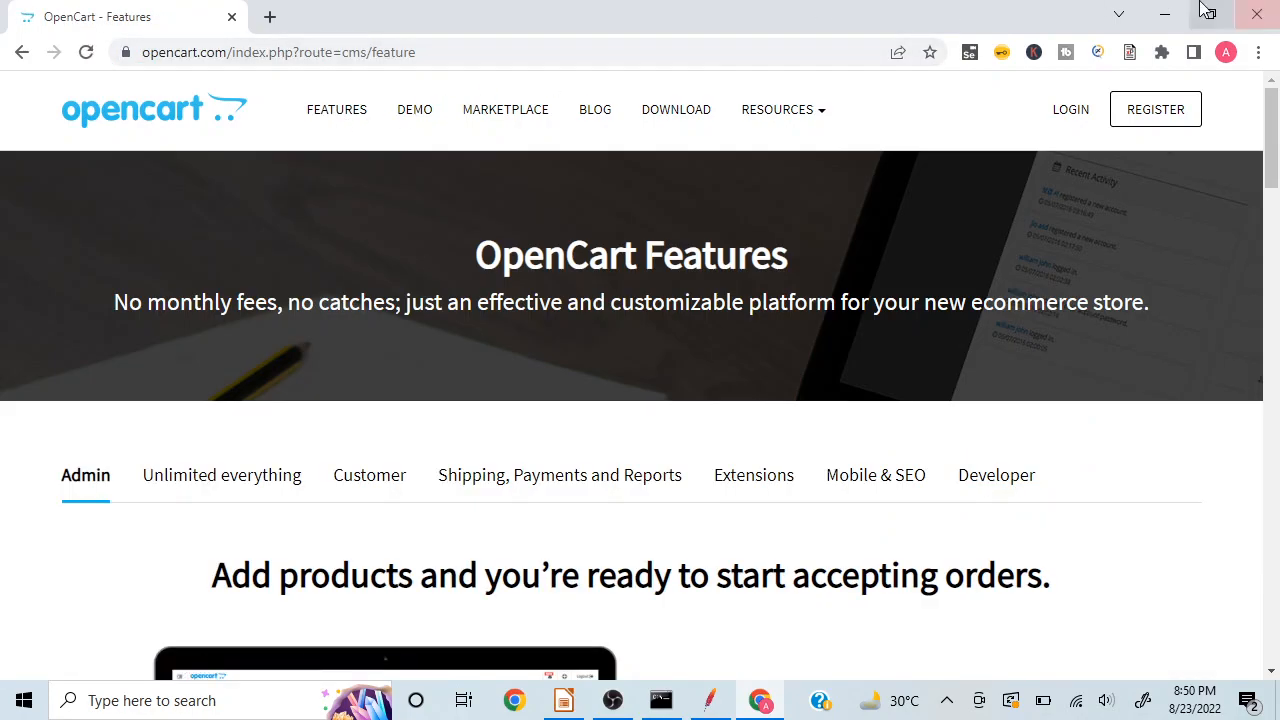
left_click(1164, 14)
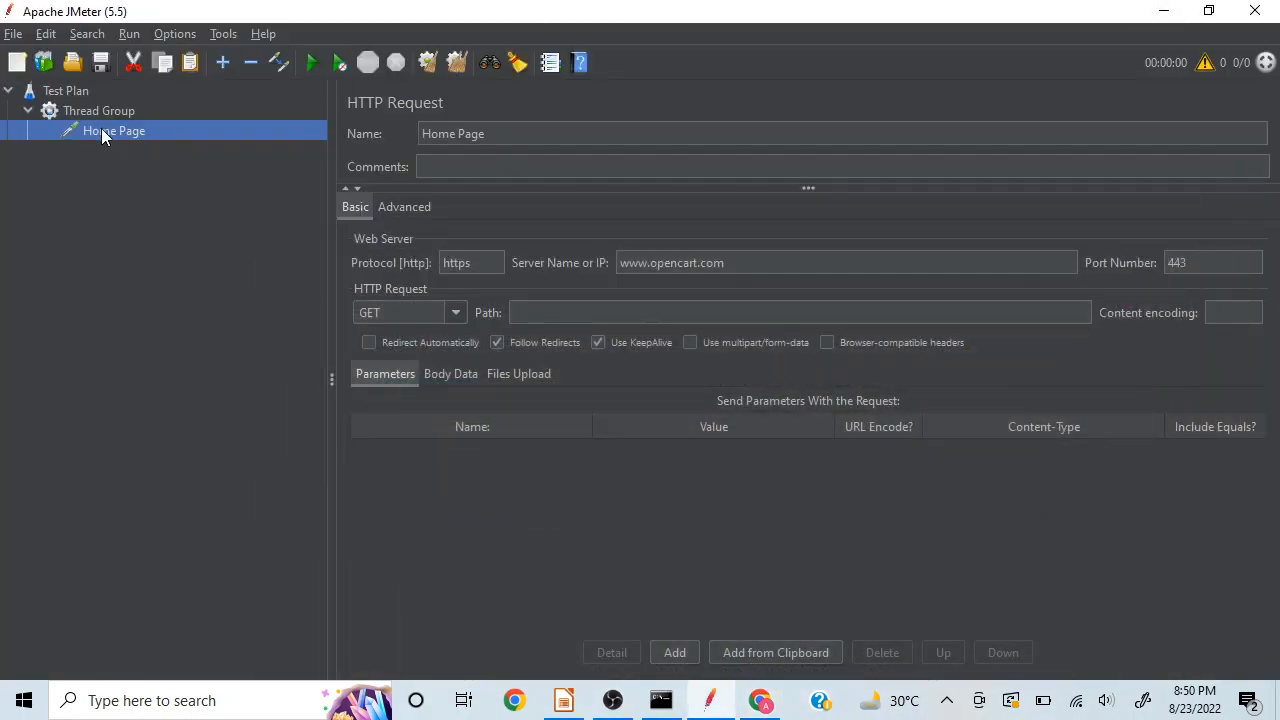
left_click(100, 112)
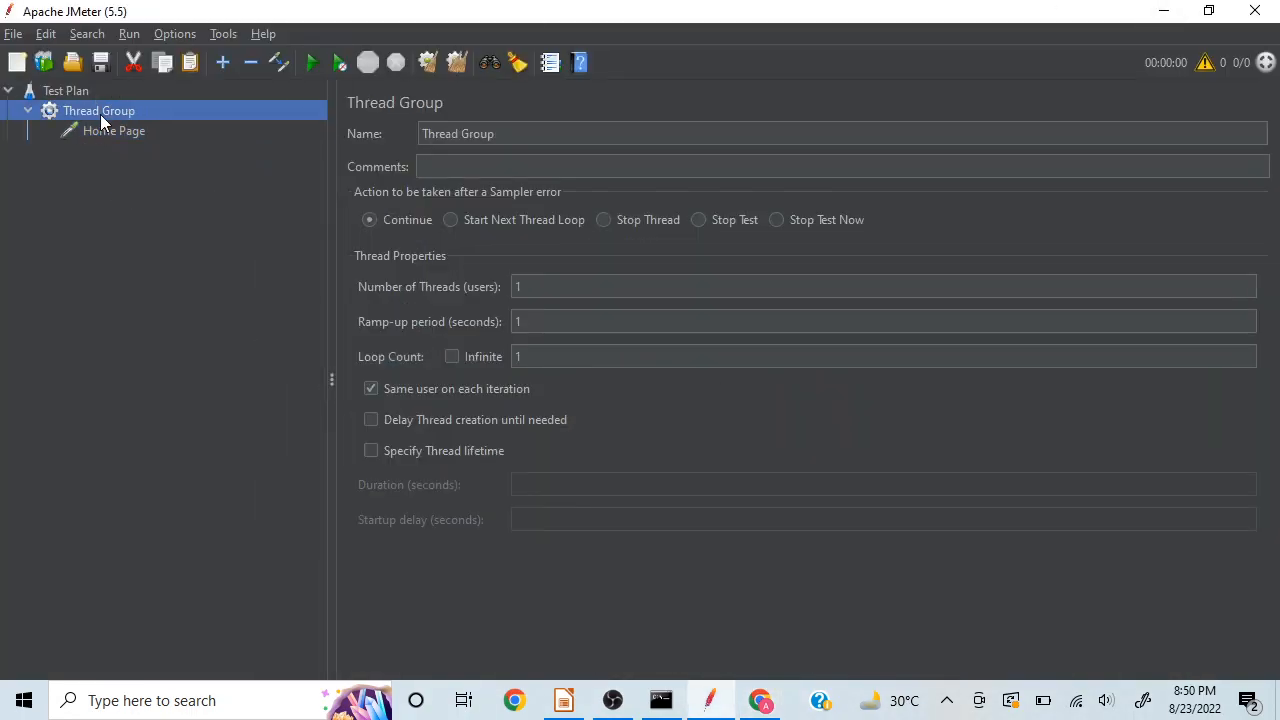
right_click(101, 117)
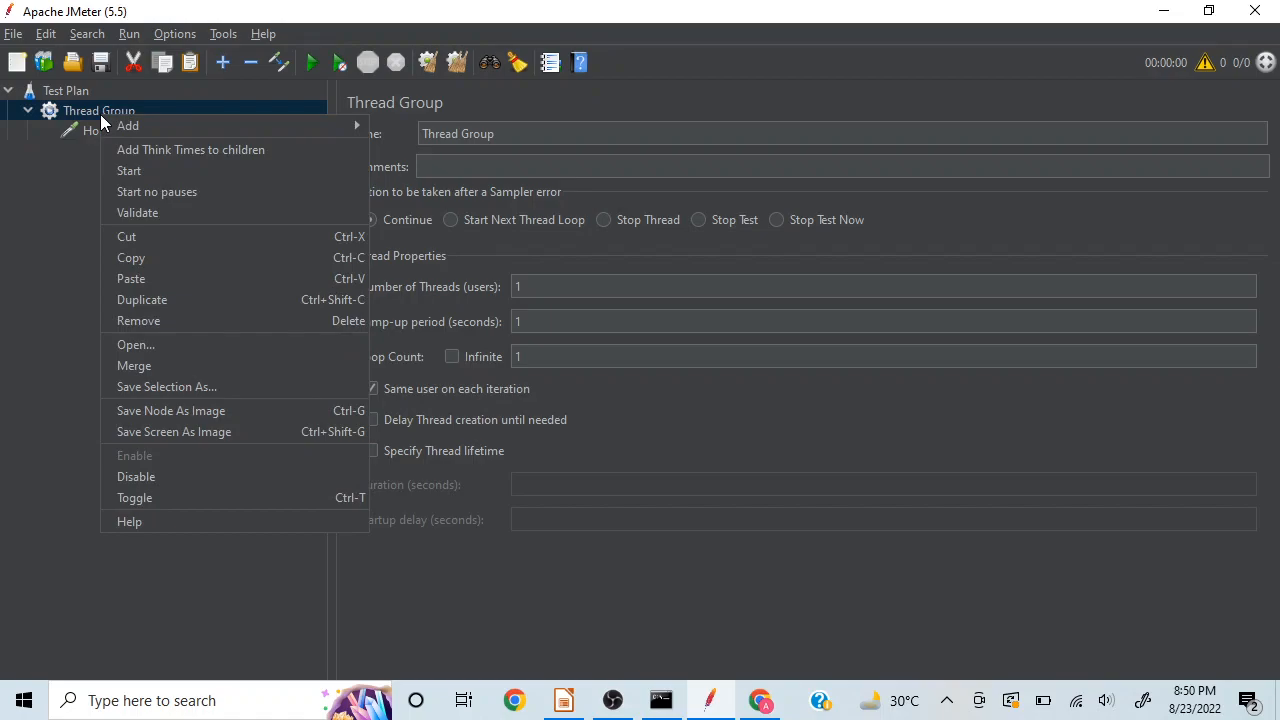
left_click(39, 208)
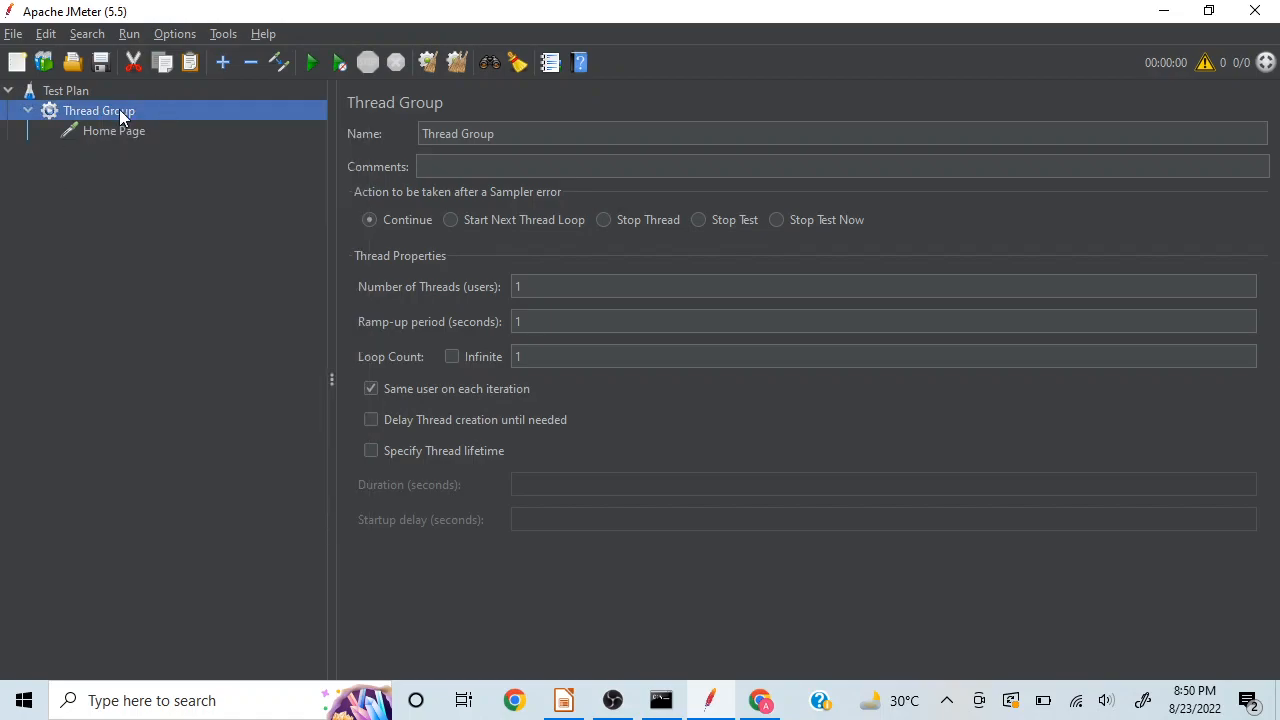
Step: Copy the Home Page sampler and paste it twice into the Thread Group
left_click(92, 126)
right_click(92, 127)
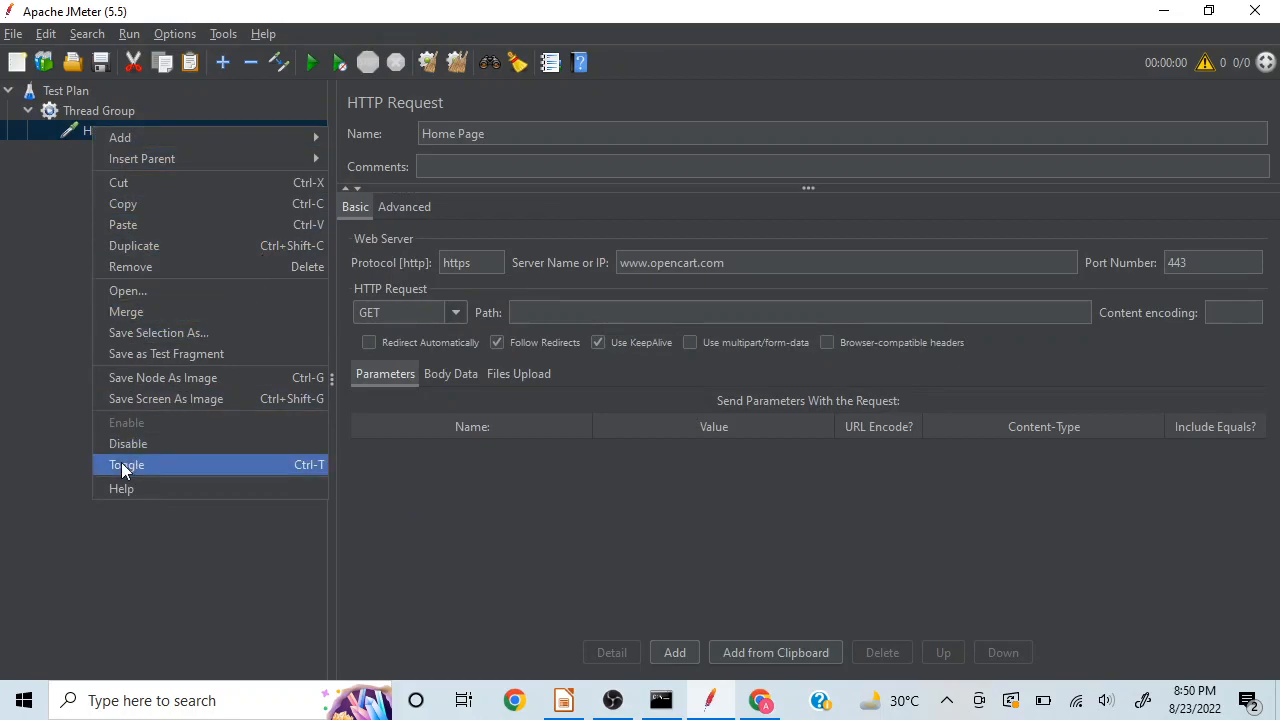
left_click(166, 205)
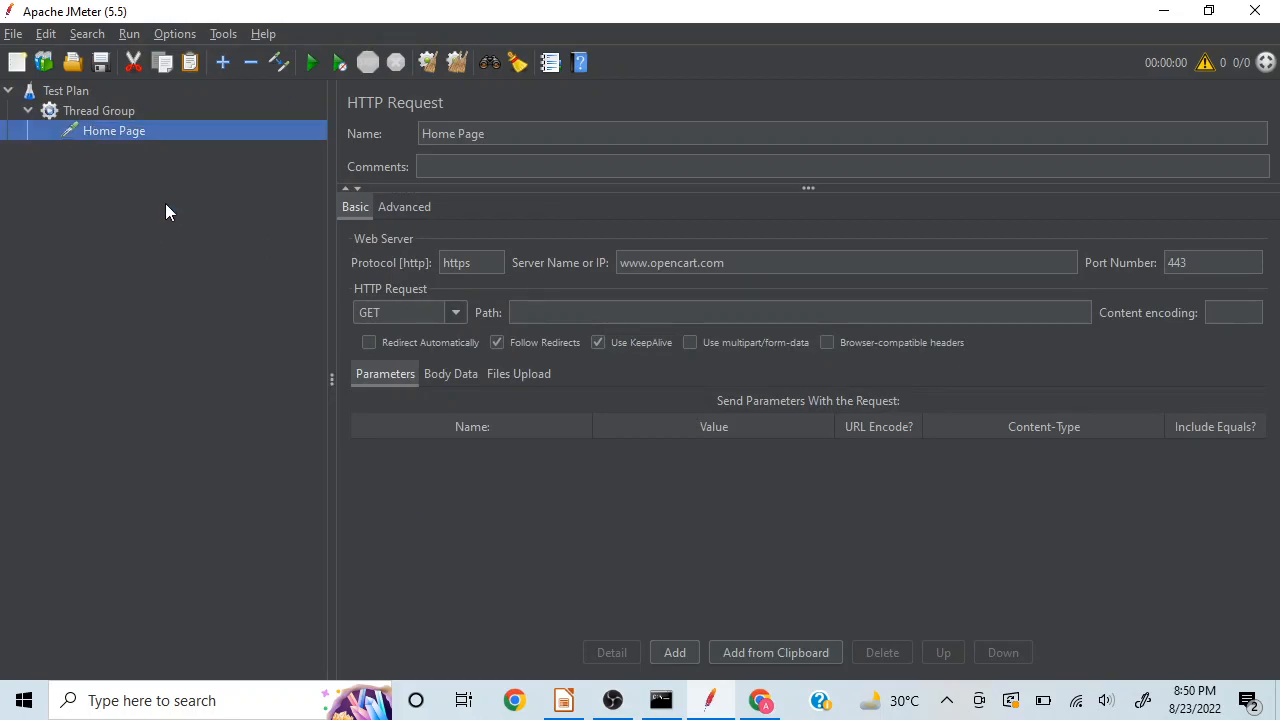
left_click(100, 108)
right_click(100, 108)
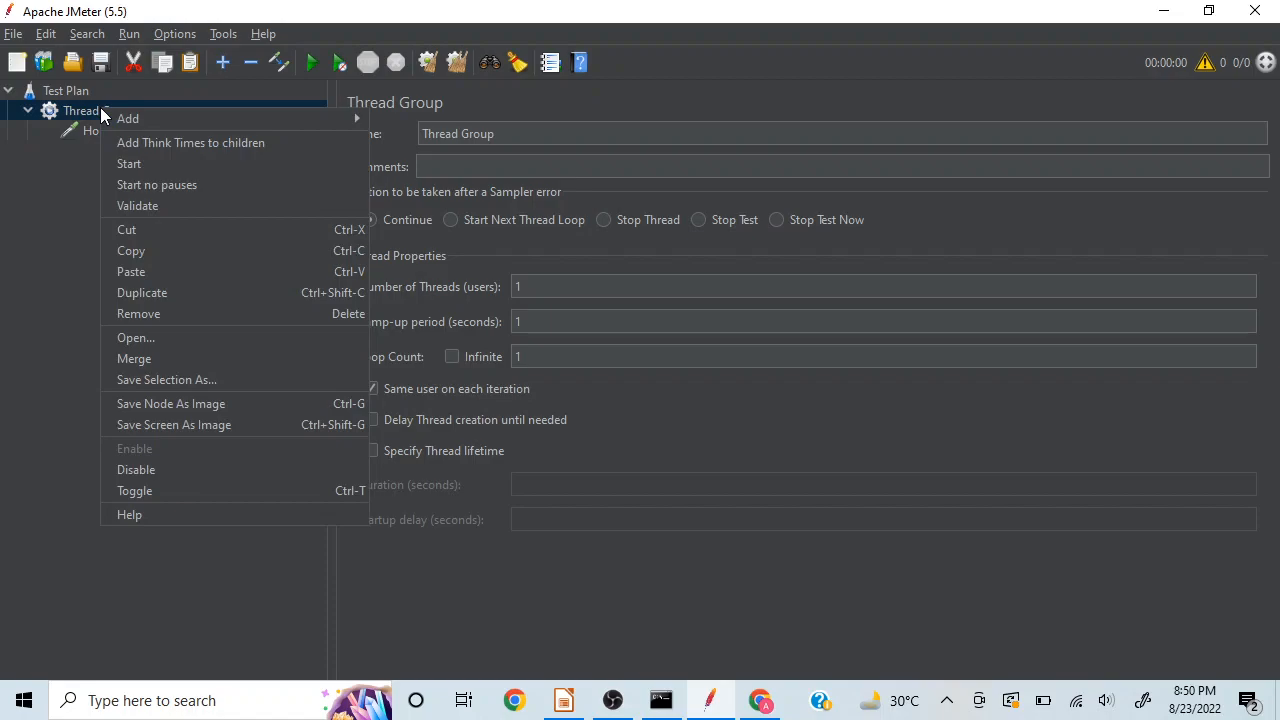
left_click(155, 271)
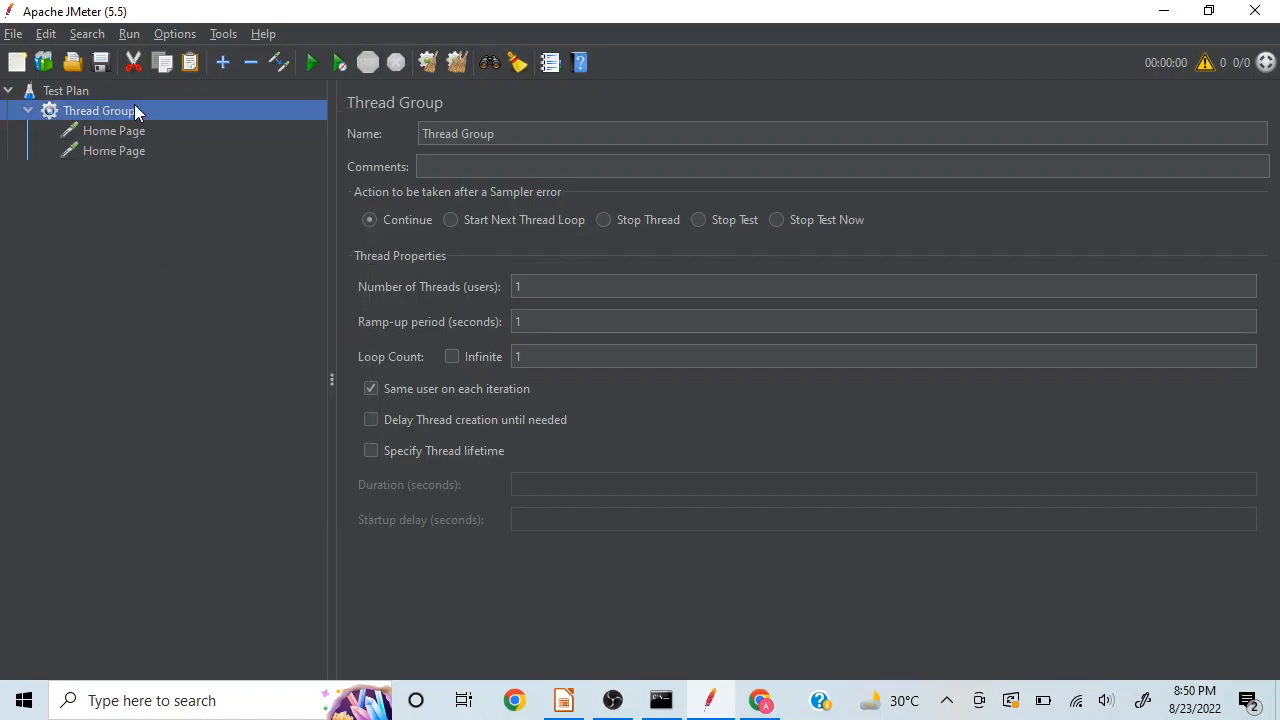
right_click(135, 106)
left_click(182, 266)
Step: Rename the second Home Page sampler in the Thread Group to Features Page
left_click(128, 150)
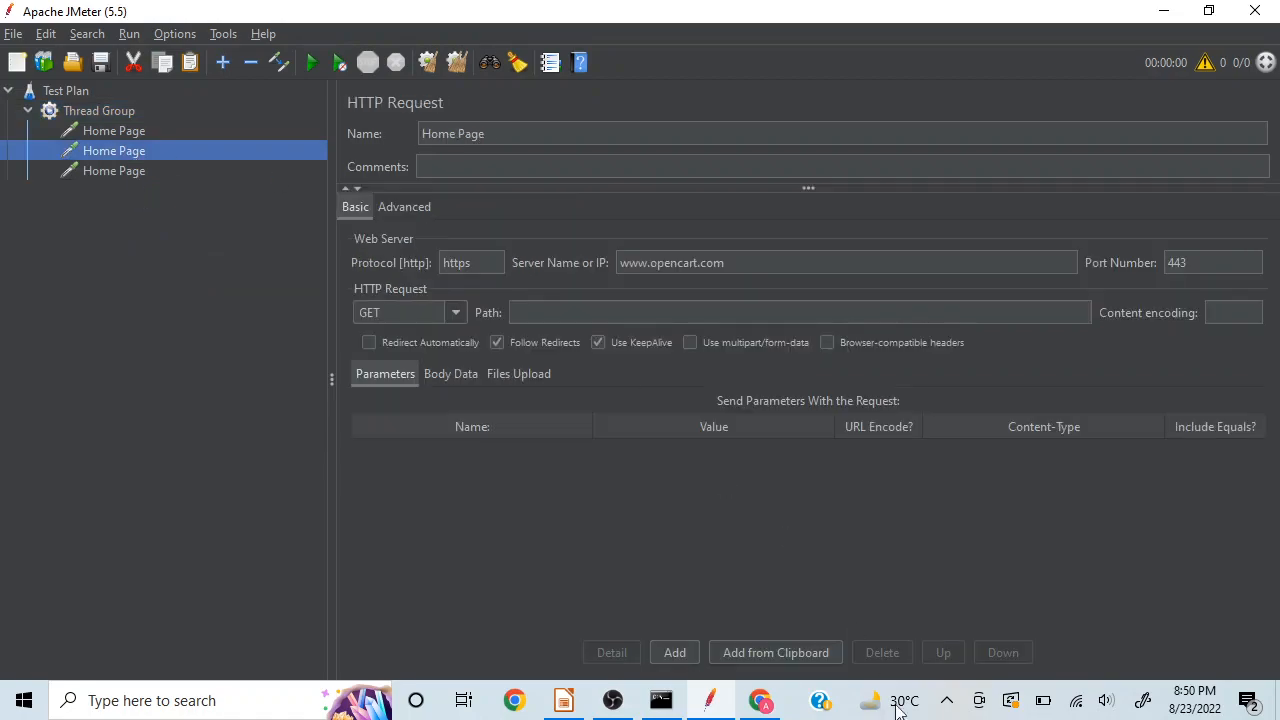
left_click(457, 134)
key("BackSpace")
key("BackSpace")
key("BackSpace")
key("BackSpace")
key("BackSpace")
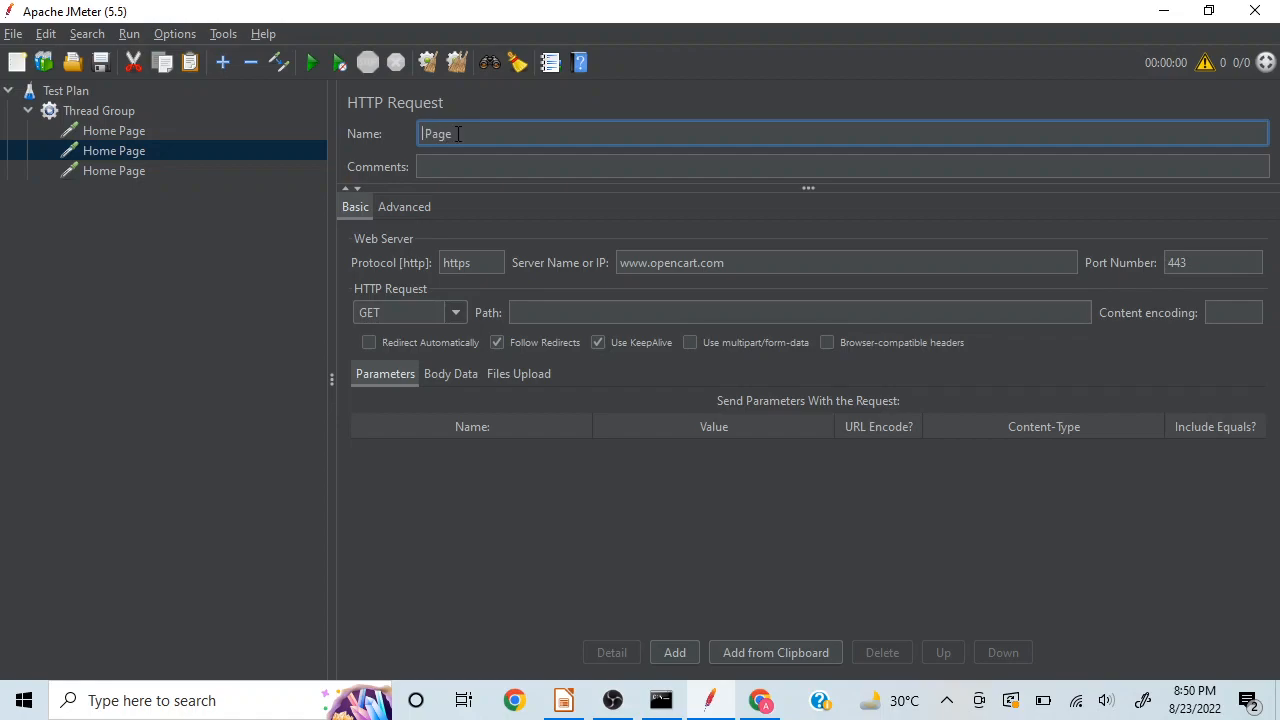
type("Features")
left_click(698, 215)
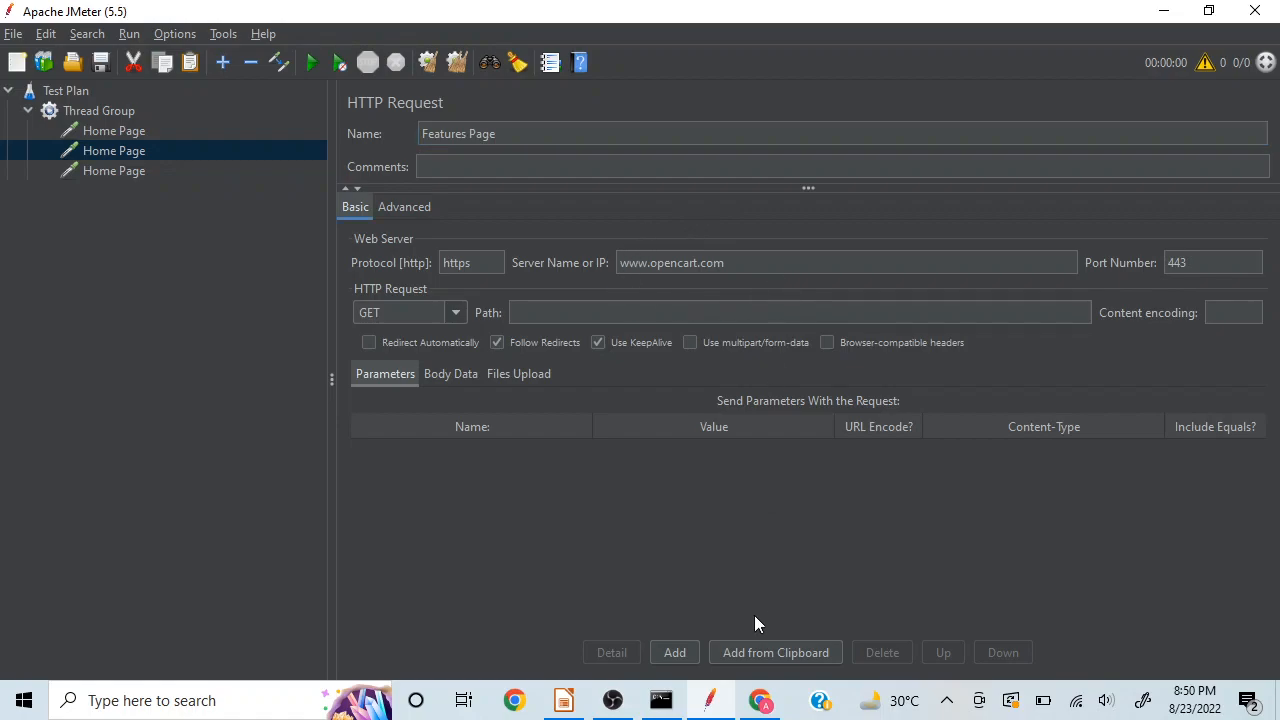
Step: Switch to Chrome and copy the path /index.php?route=cms/feature from the Features page's URL
mouse_move(760, 700)
left_click(730, 566)
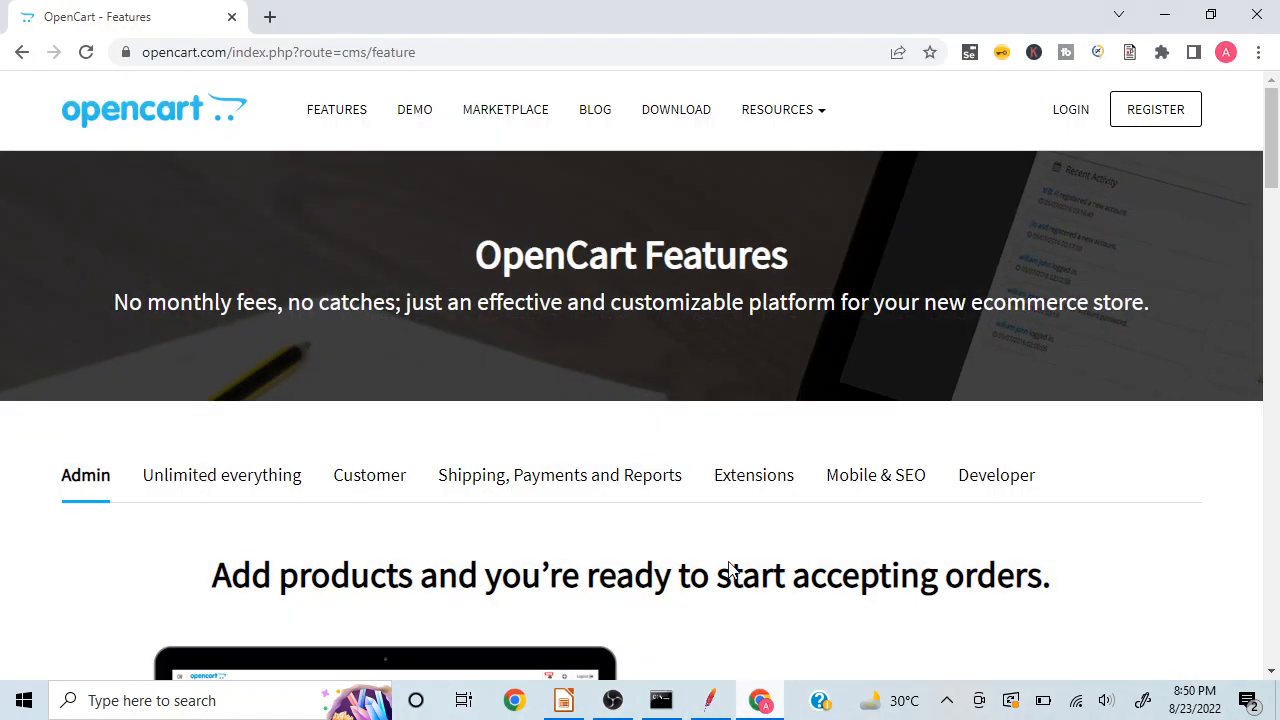
left_click(446, 53)
key("ctrl+a")
key("End")
key("shift+Left")
key("shift+Left")
key("shift+Left")
key("shift+Left")
key("shift+Left")
key("shift+Left")
key("shift+Left")
key("shift+Left")
key("shift+Left")
key("shift+Left")
key("shift+Left")
key("shift+Left")
key("shift+Left")
key("shift+Left")
key("shift+Left")
key("shift+Left")
key("shift+Left")
key("shift+Left")
key("shift+Left")
key("shift+Left")
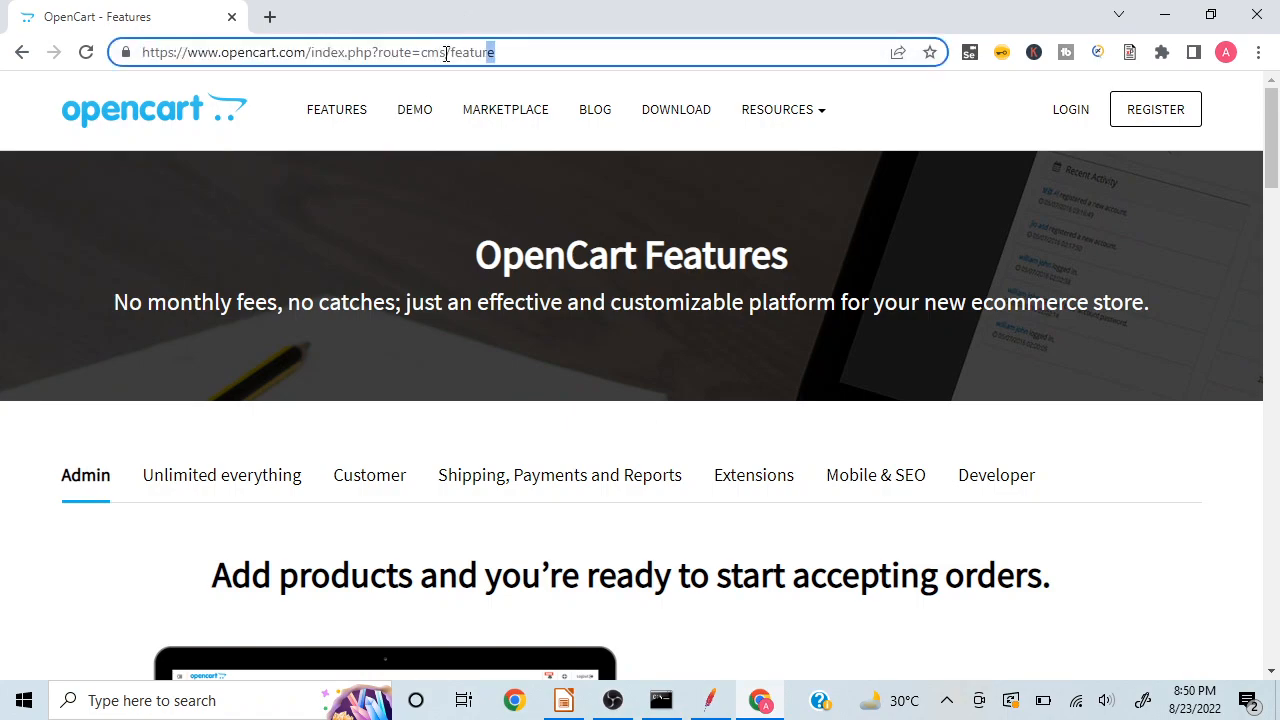
key("shift+Left")
key("shift+Left")
key("shift+Left")
key("shift+Left")
key("ctrl+c")
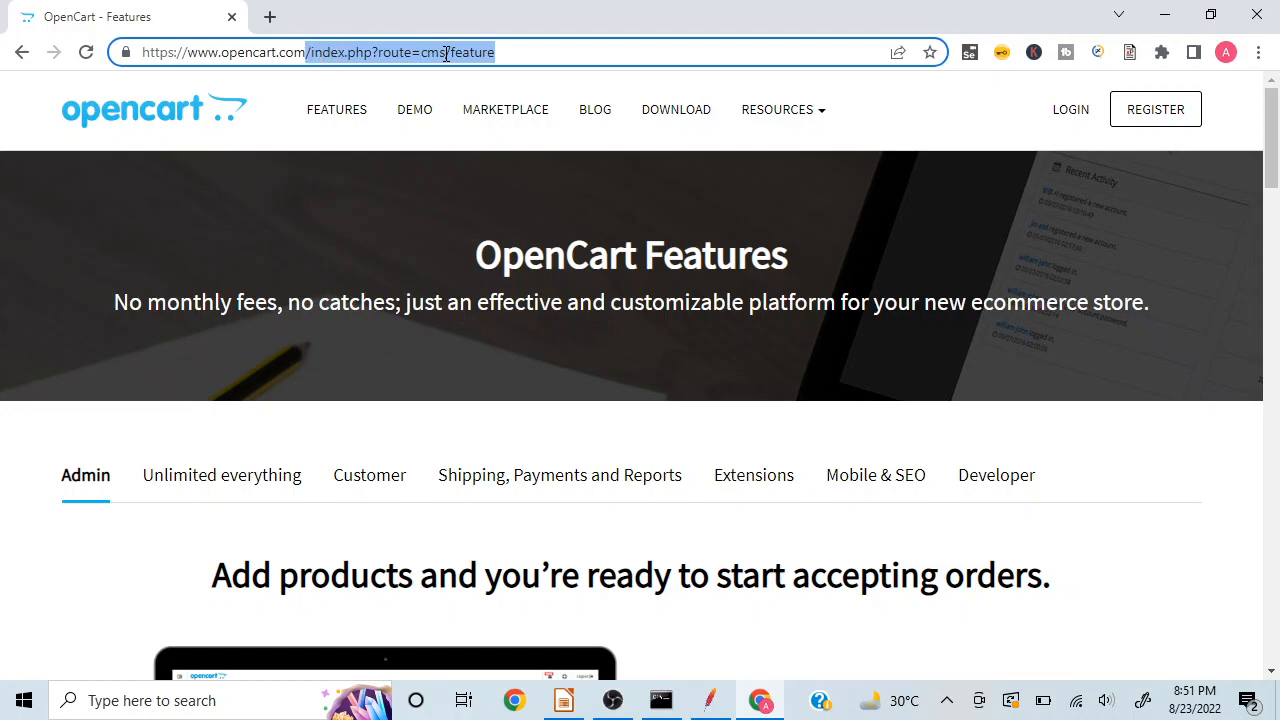
Step: Return to JMeter and set the Features Page request's path to /index.php?route=cms/feature
left_click(1165, 20)
left_click(570, 313)
key("ctrl+v")
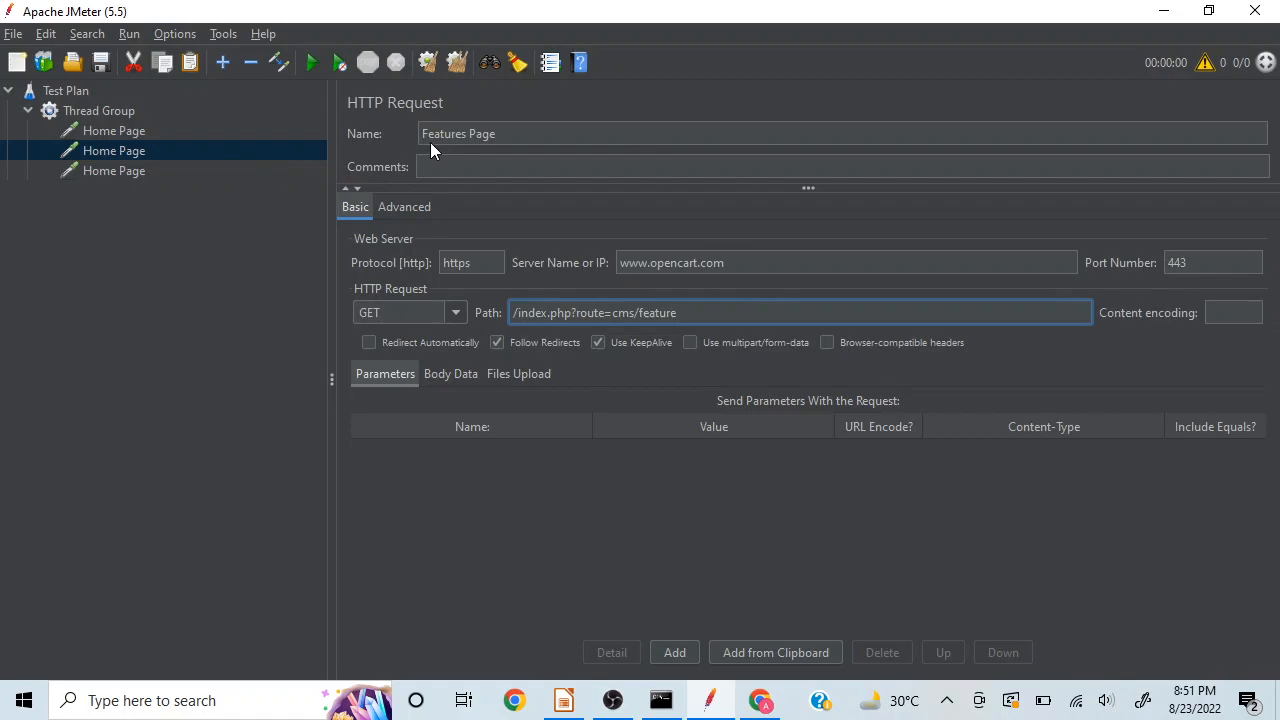
left_click(145, 366)
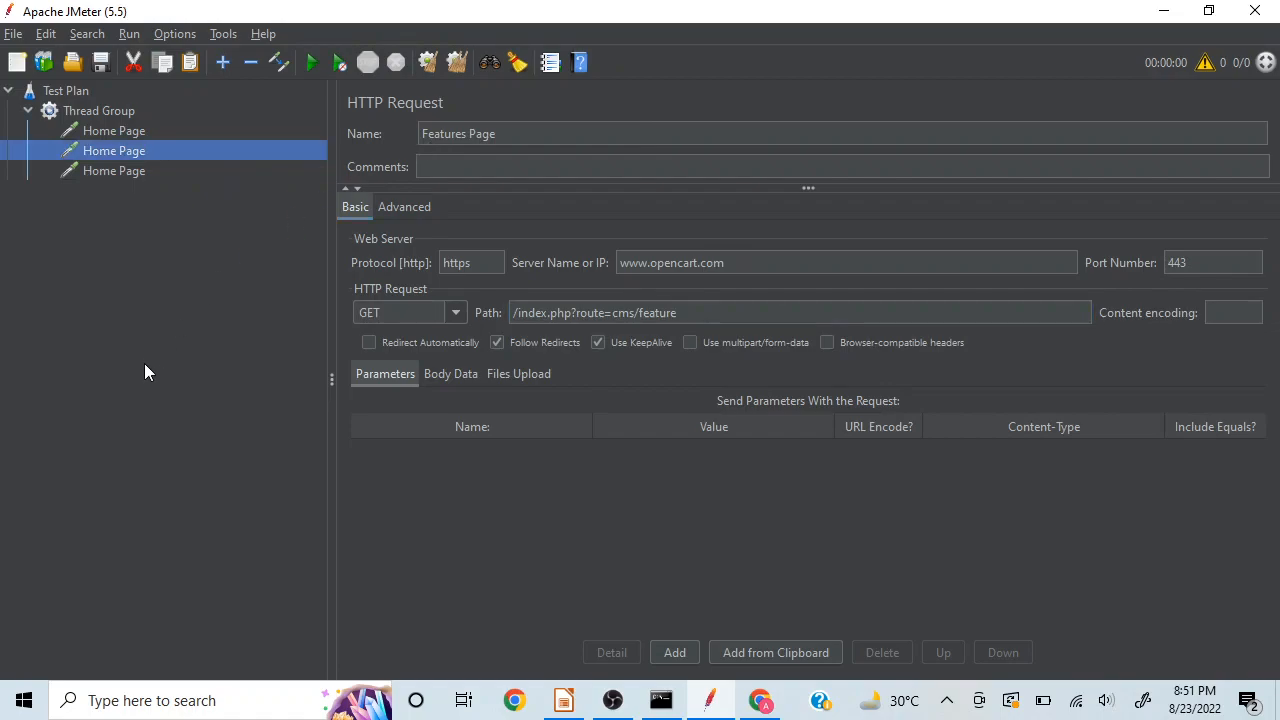
Step: Select the last Home Page sampler, then open the OpenCart Demo page in Chrome and copy its URL path /index.php?route=cms/demo
left_click(123, 171)
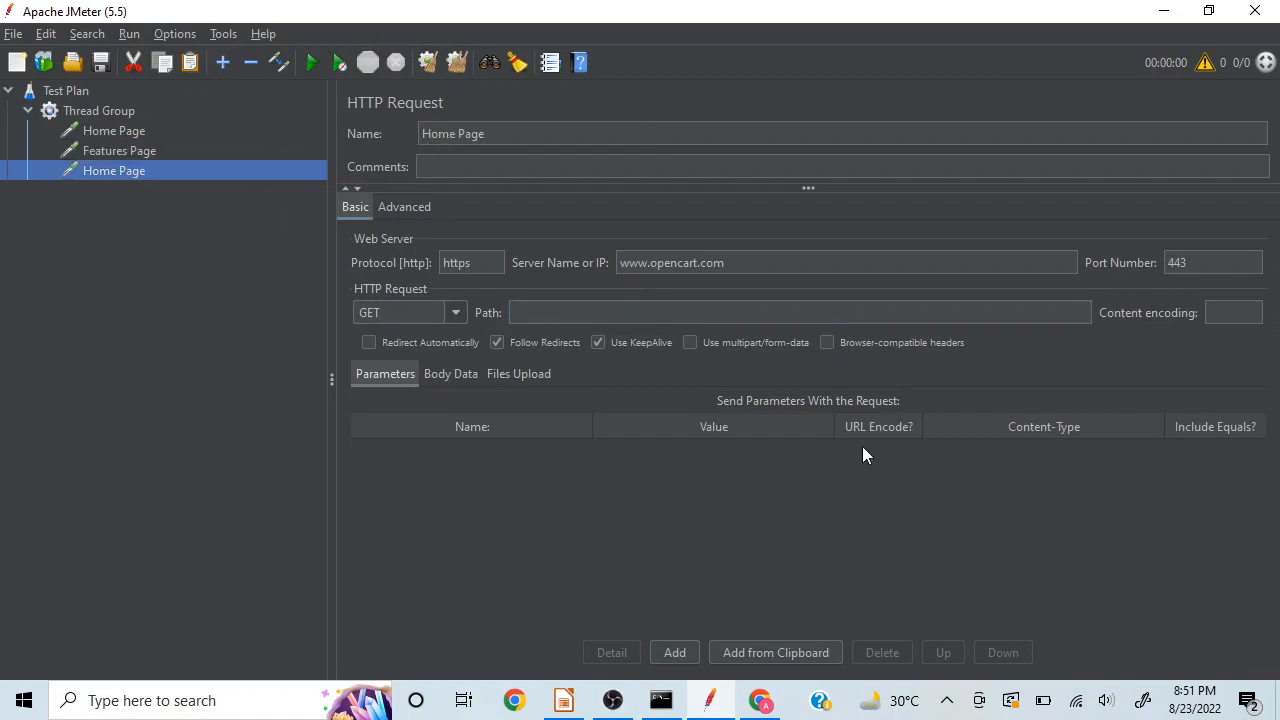
left_click(760, 700)
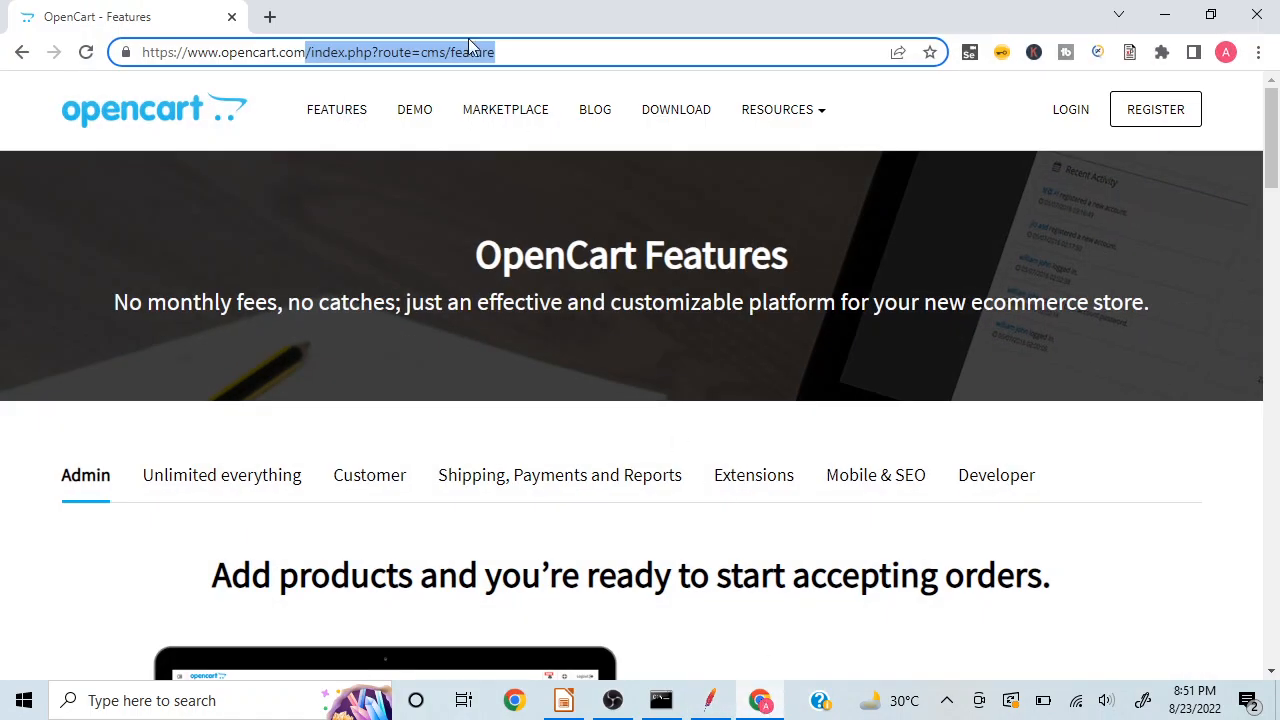
left_click(415, 112)
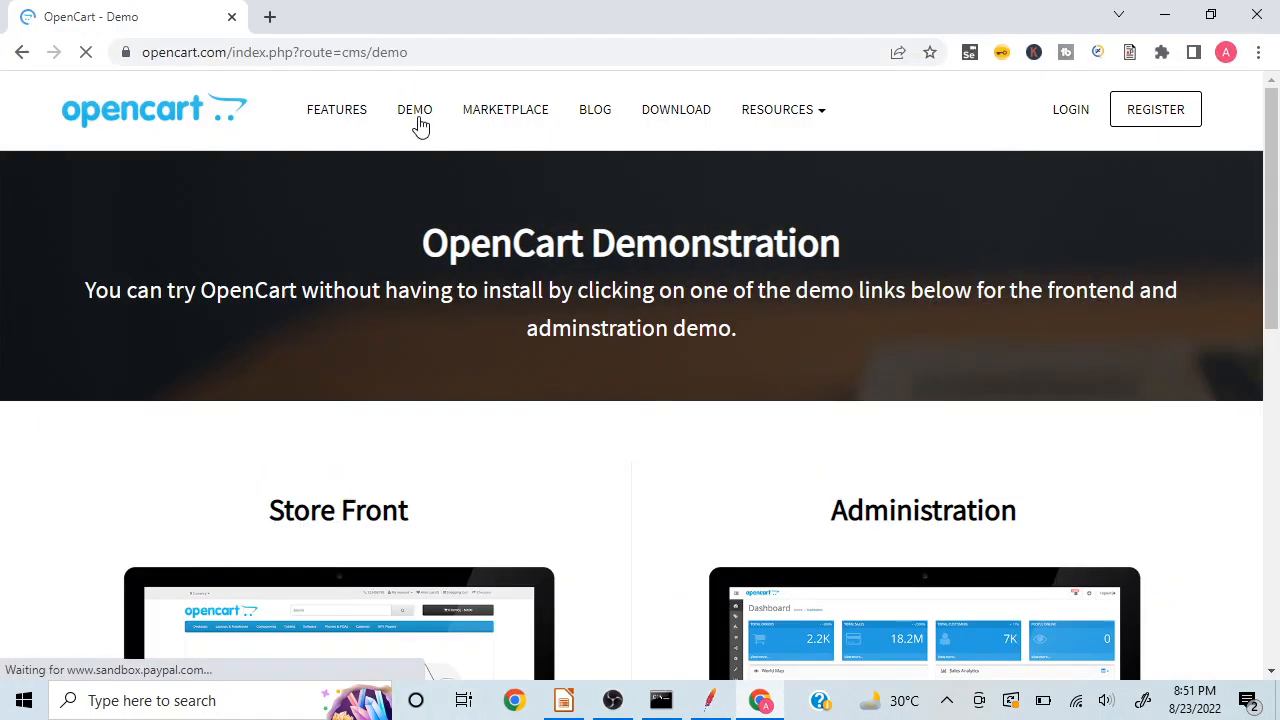
left_click(432, 52)
left_click(432, 52)
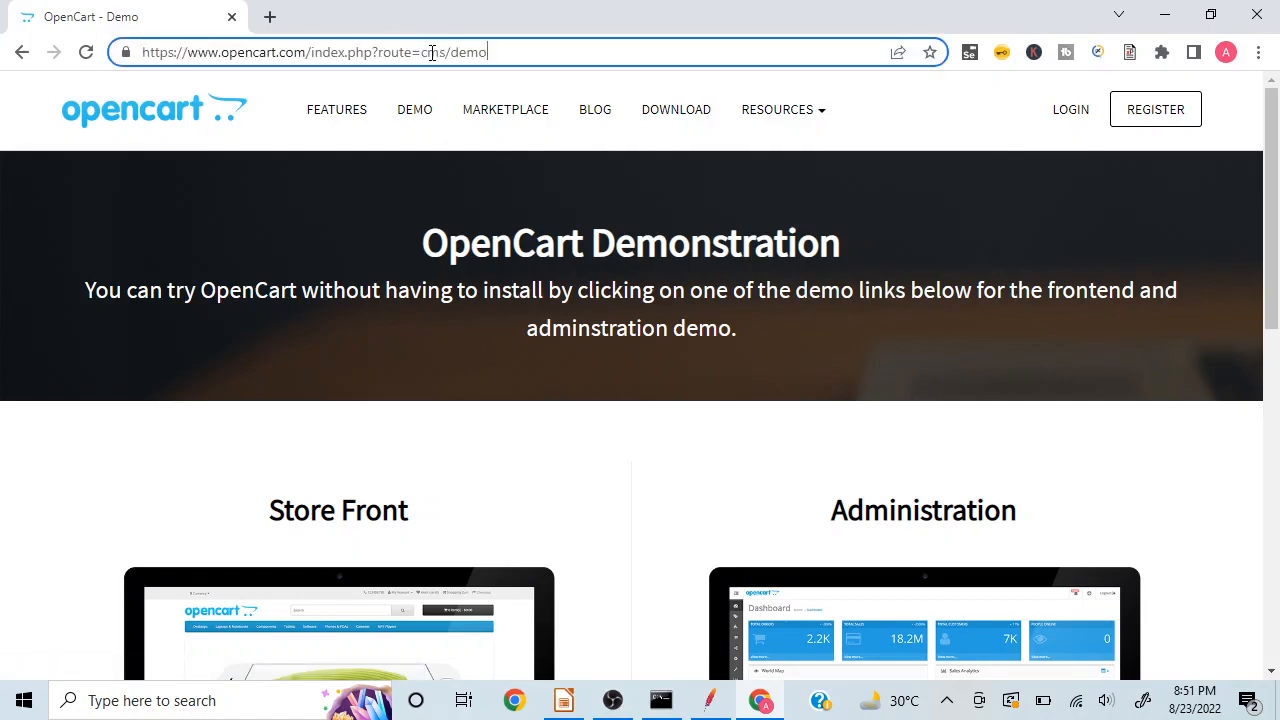
key("shift+Left")
key("shift+Left")
key("shift+Left")
key("shift+Left")
key("shift+Left")
key("shift+Left")
key("shift+Left")
key("shift+Left")
key("shift+Left")
key("shift+Left")
key("shift+Left")
key("shift+Left")
key("shift+Left")
key("shift+Left")
key("shift+Left")
key("shift+Left")
key("shift+Left")
key("shift+Left")
key("shift+Left")
key("shift+Left")
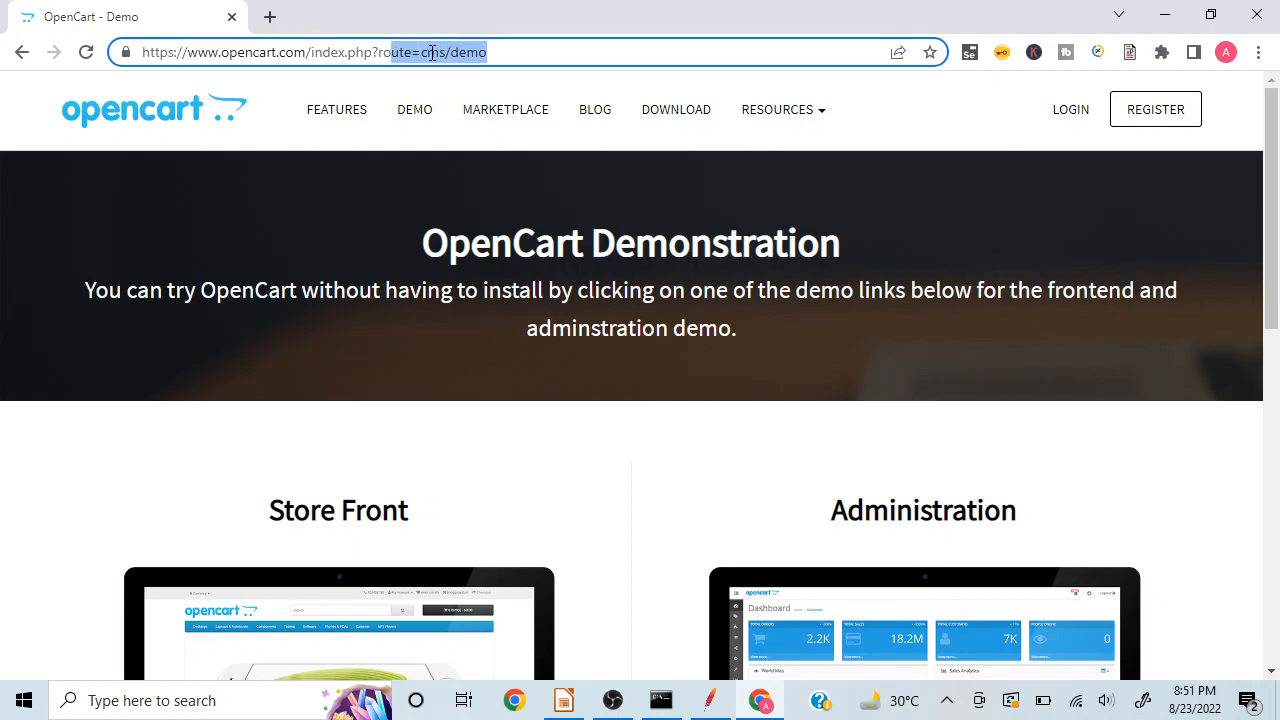
key("shift+Left")
key("ctrl+c")
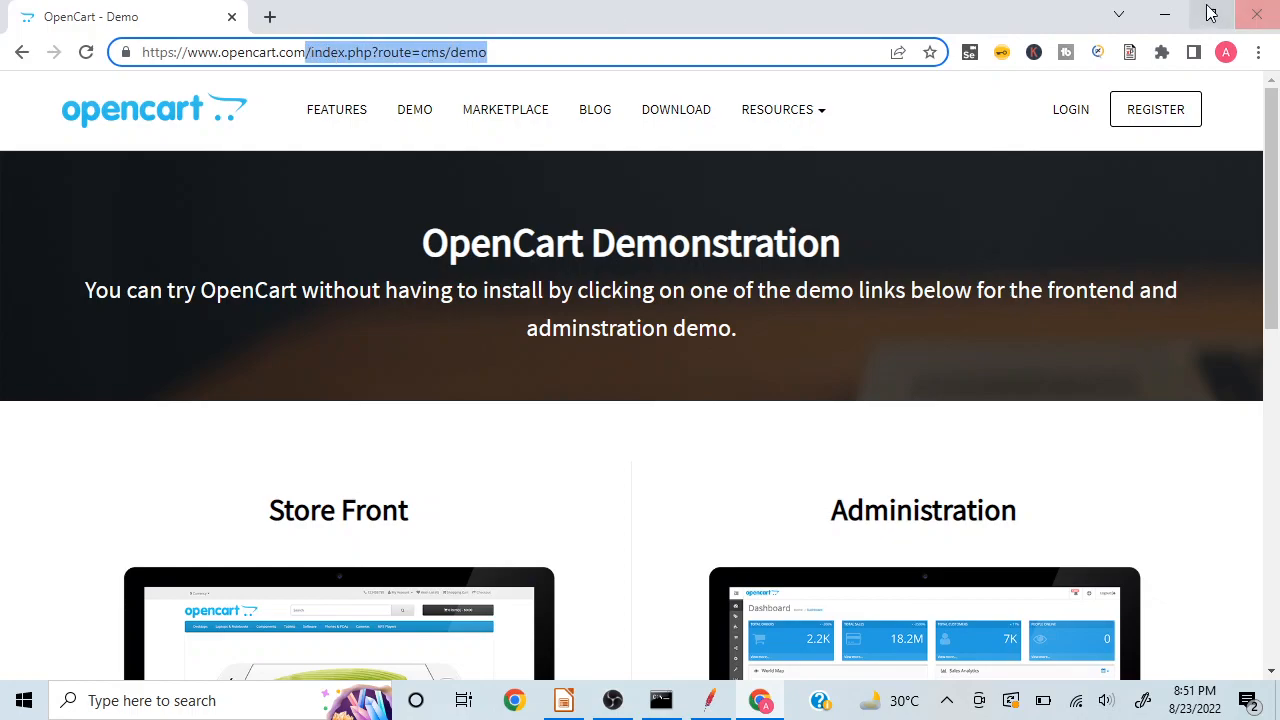
Step: Return to JMeter, rename the last Home Page sampler to Demo Page, and set its path to /index.php?route=cms/demo
left_click(1166, 15)
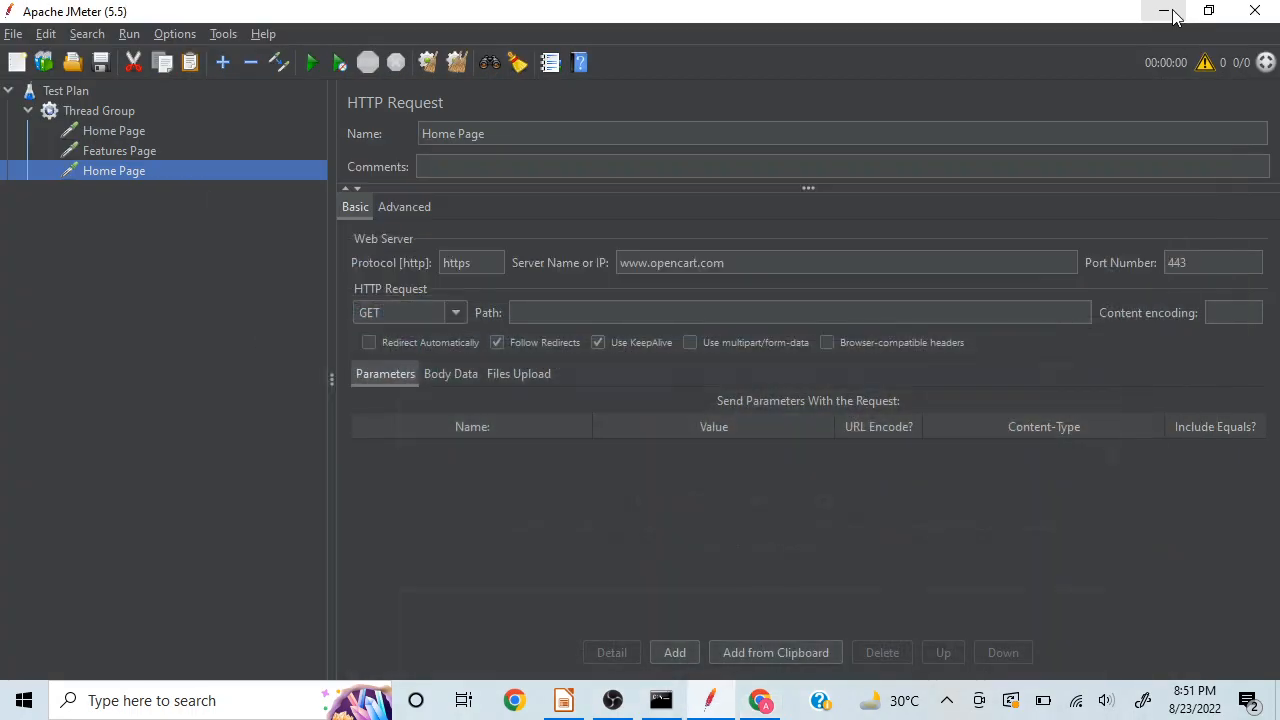
left_click(455, 134)
key("BackSpace")
key("BackSpace")
key("BackSpace")
key("BackSpace")
key("BackSpace")
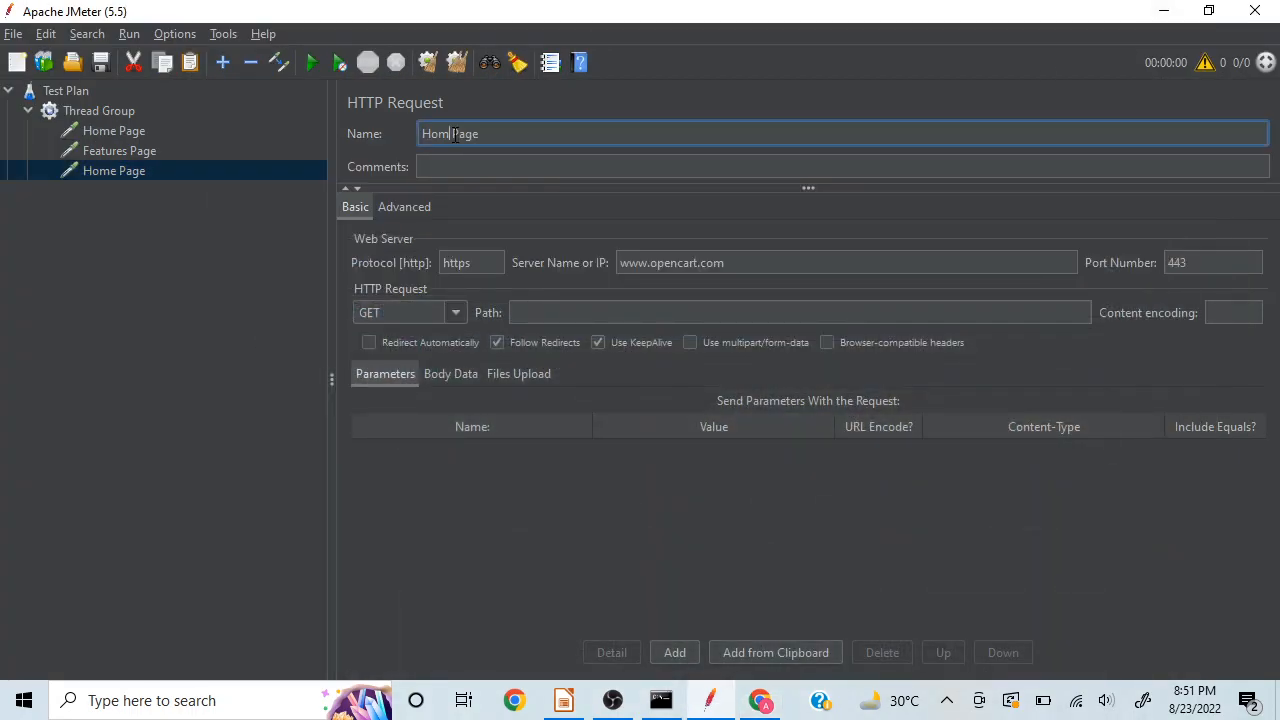
type("Demo")
left_click(557, 313)
key("ctrl+v")
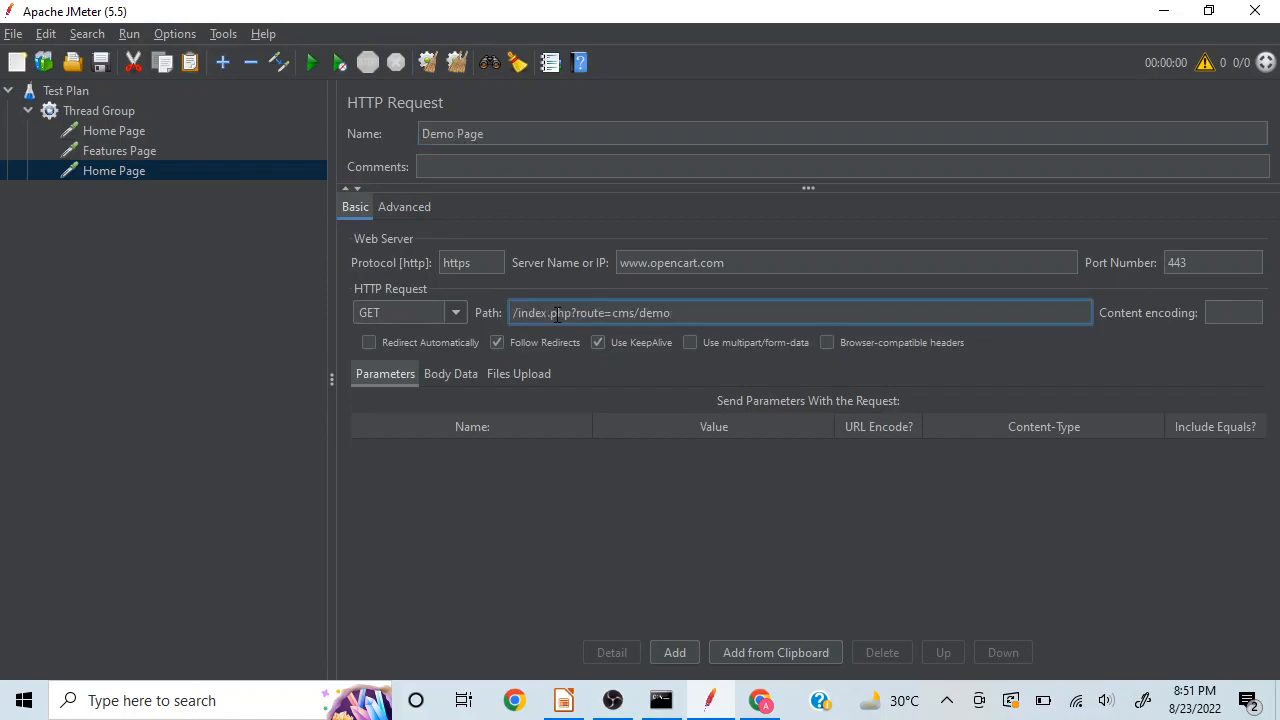
left_click(184, 169)
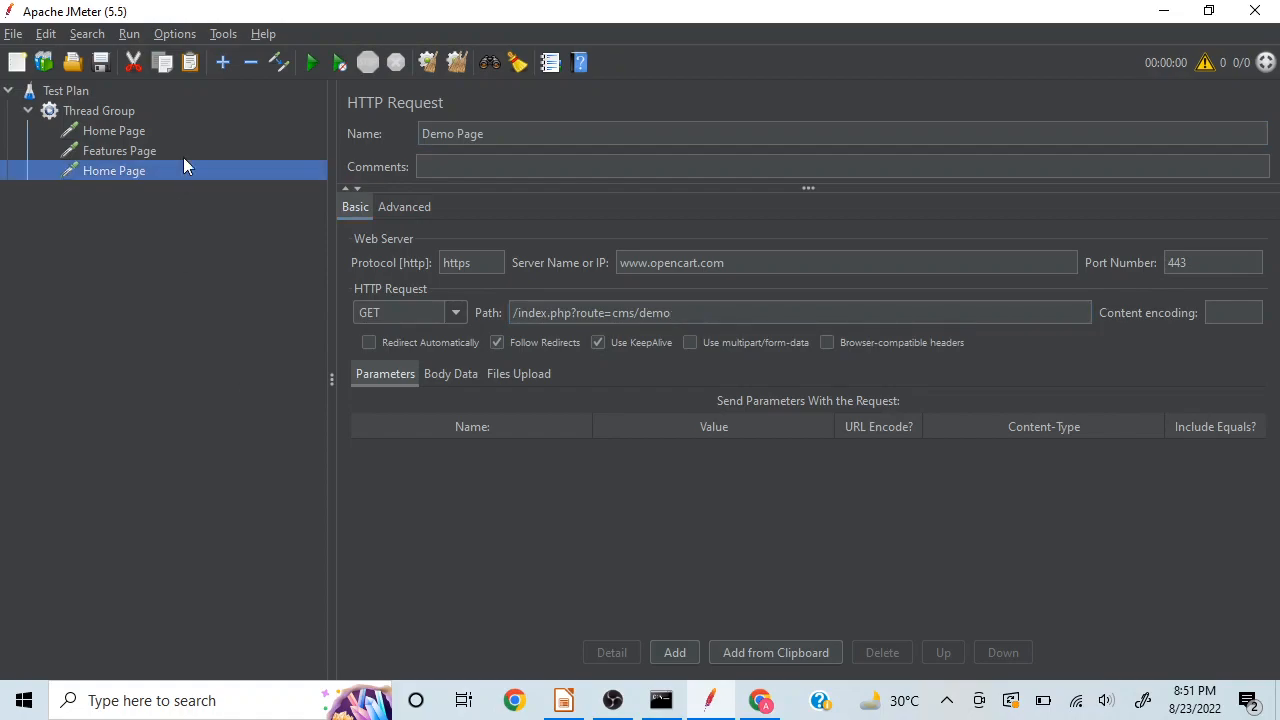
Step: Review the request settings of the Home Page, Features Page and Demo Page samplers
left_click(134, 130)
left_click(120, 150)
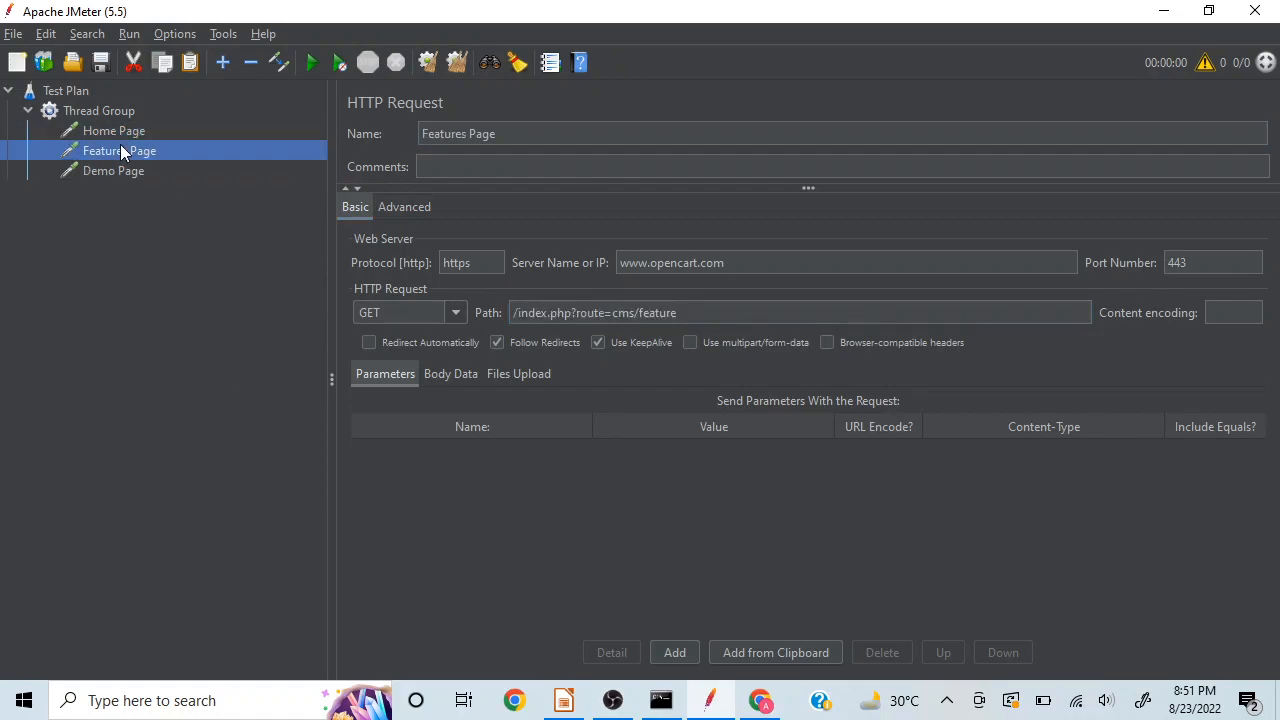
left_click(113, 134)
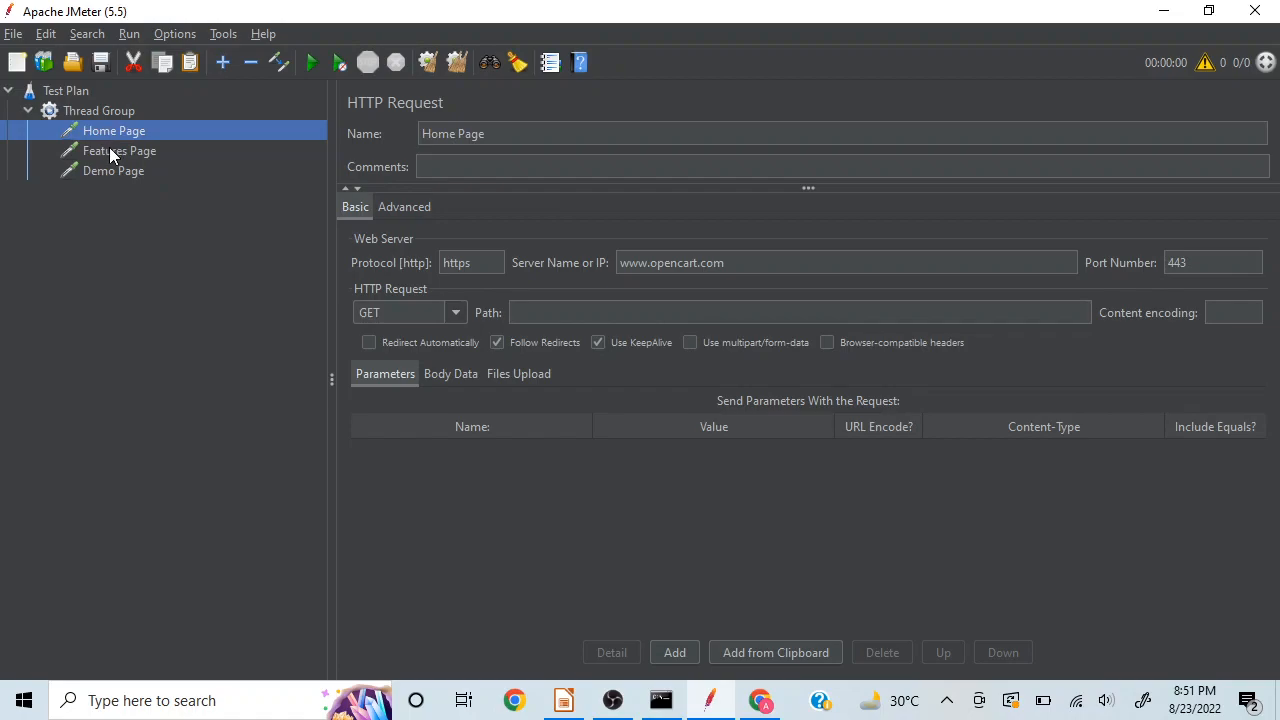
left_click(109, 149)
left_click(105, 170)
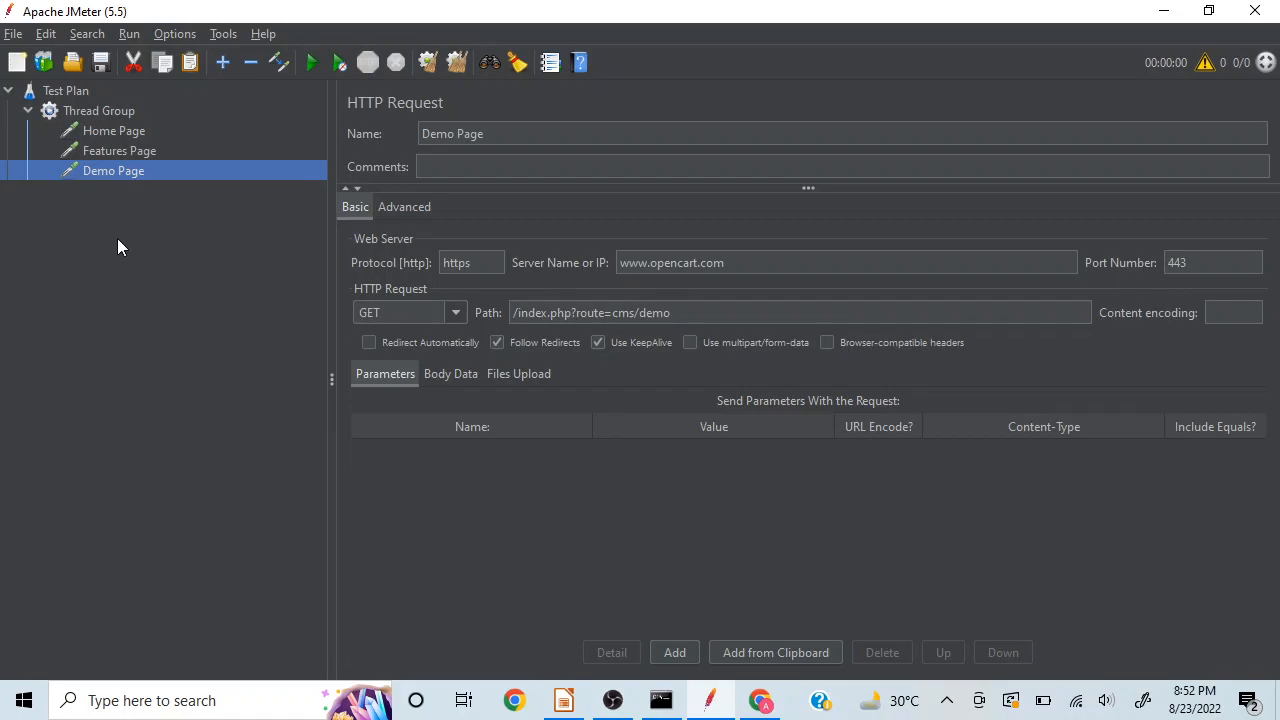
Step: Add a View Results Tree listener to the Thread Group
left_click(109, 112)
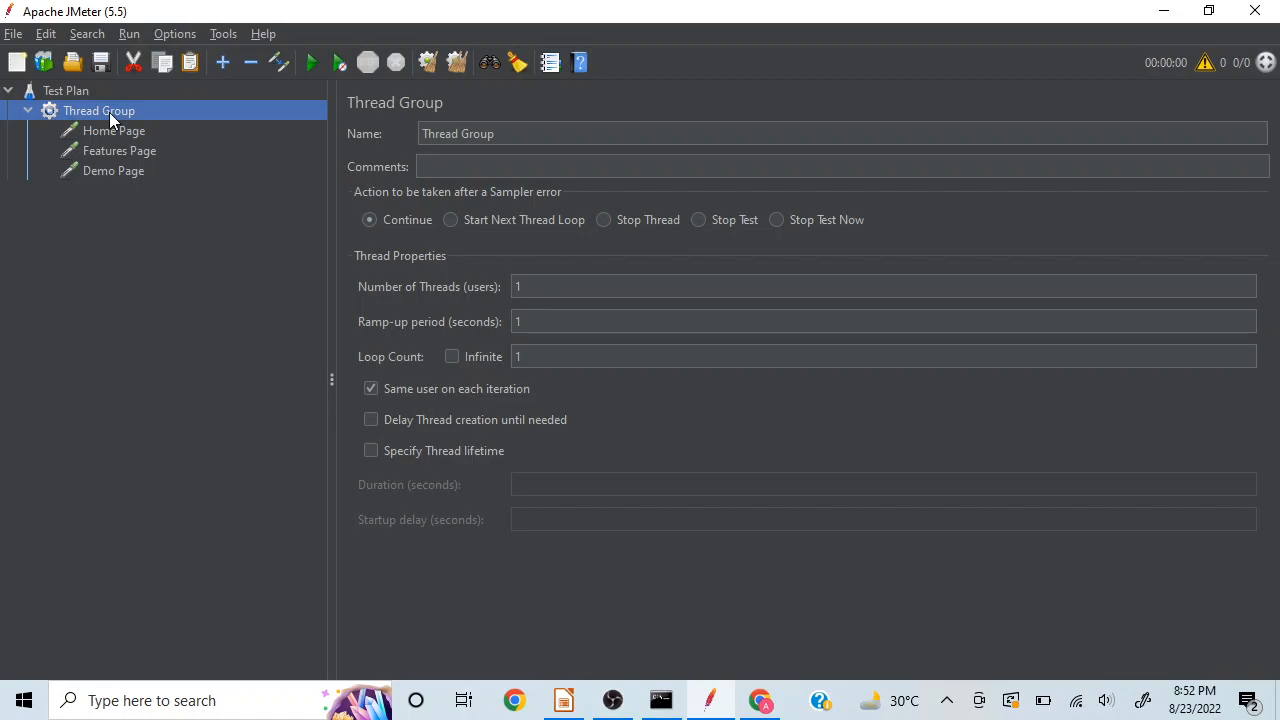
right_click(109, 112)
mouse_move(248, 116)
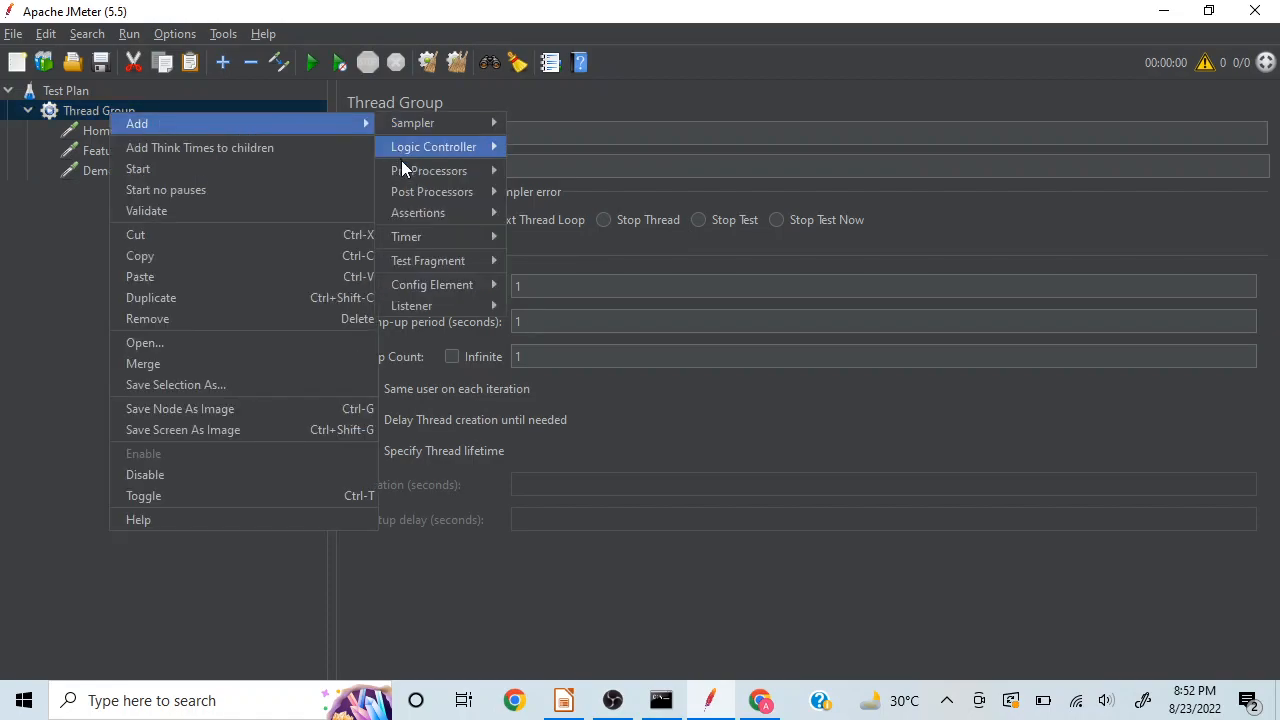
mouse_move(410, 310)
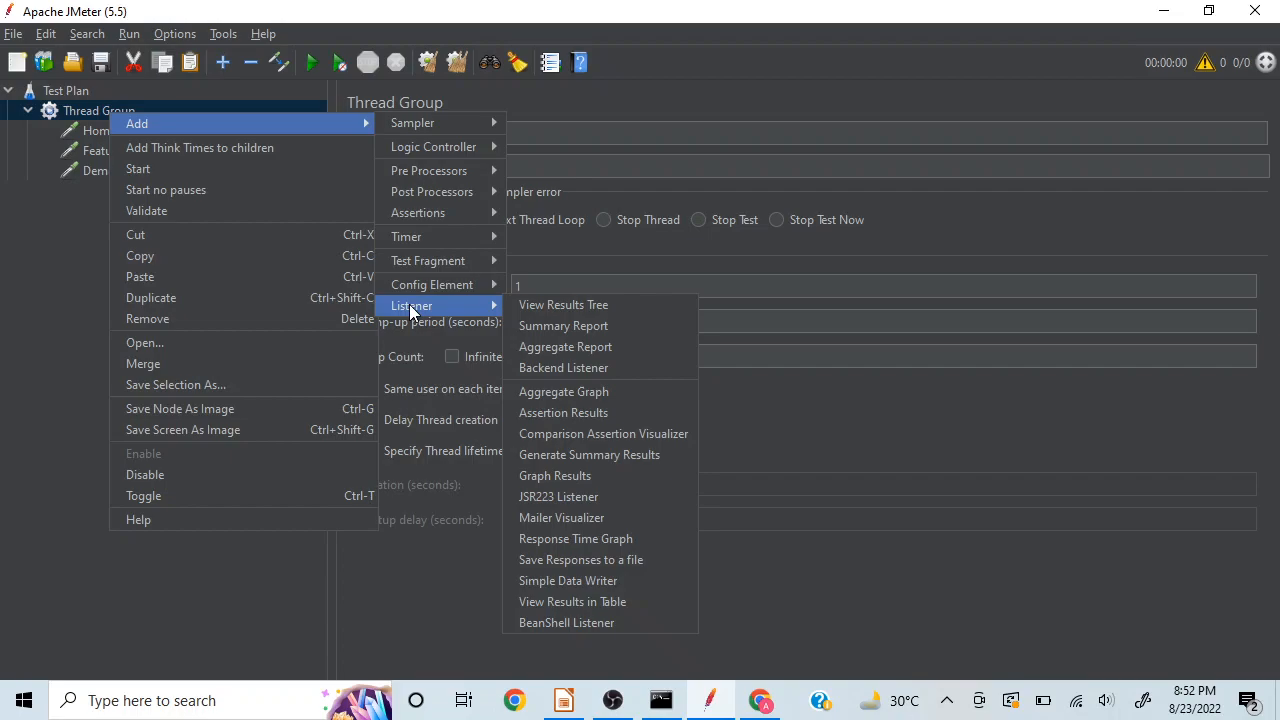
left_click(580, 308)
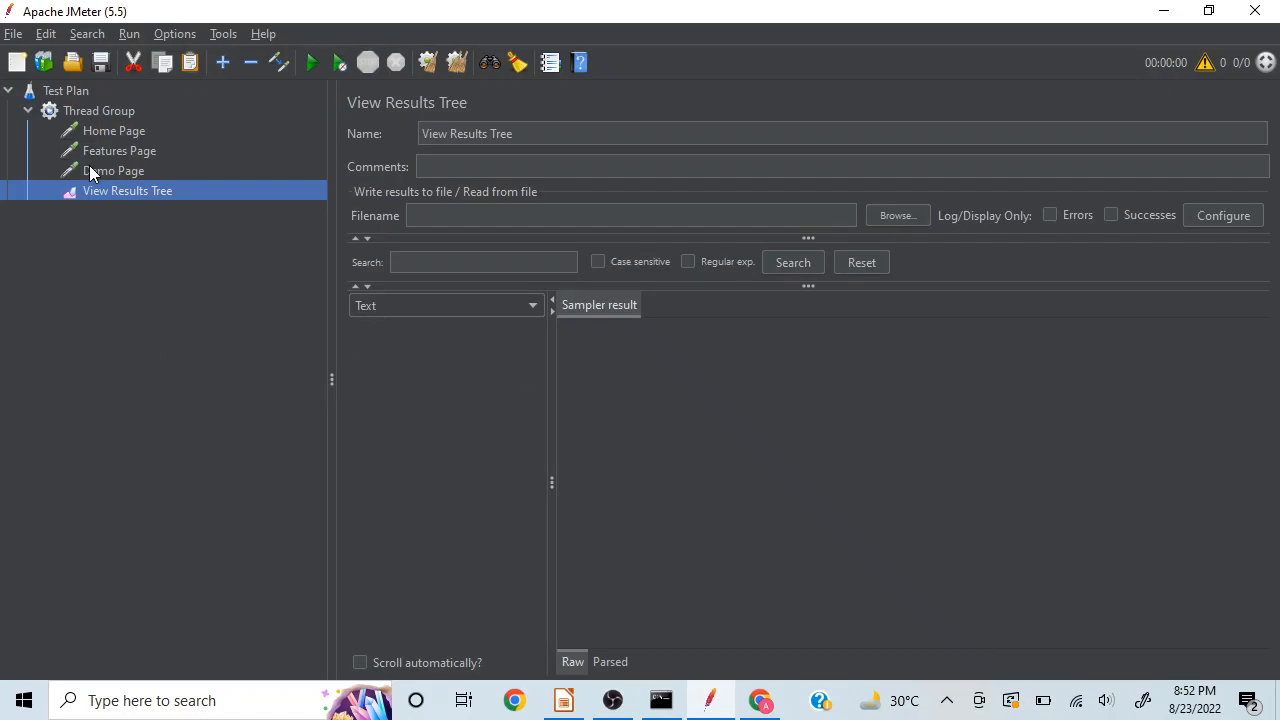
Step: Add a Summary Report listener to the Thread Group
left_click(95, 112)
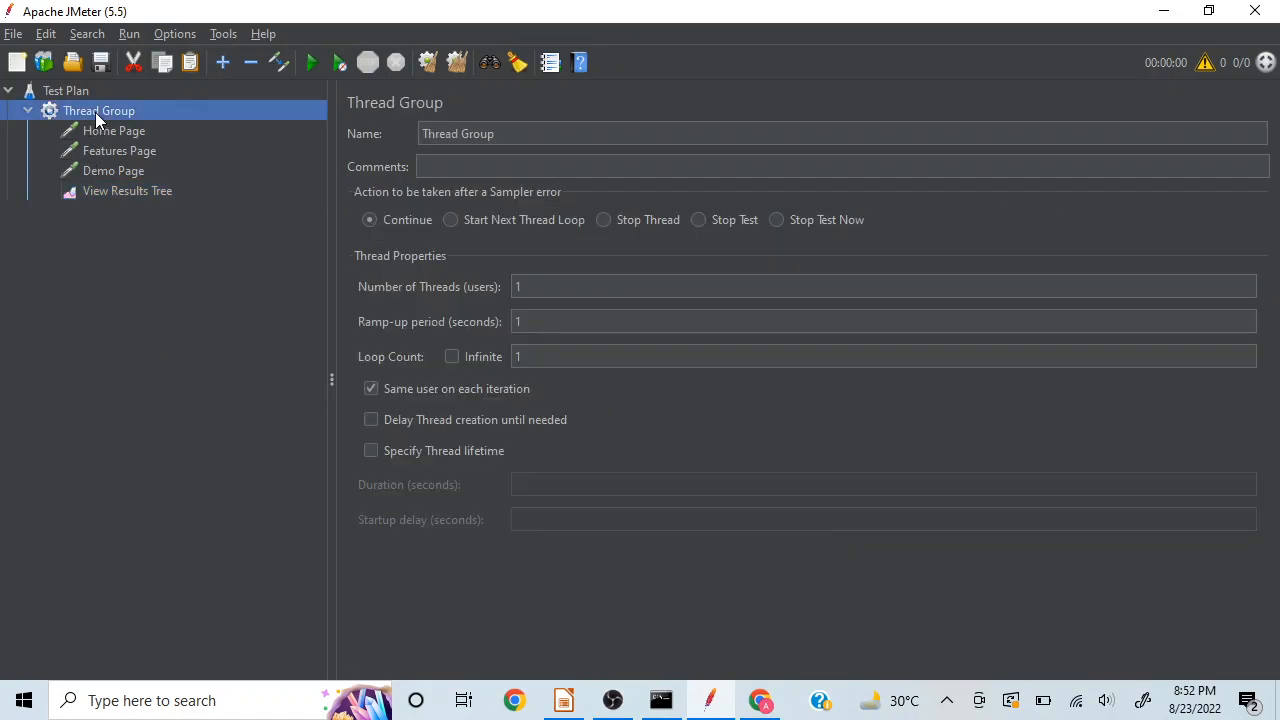
right_click(95, 112)
mouse_move(296, 130)
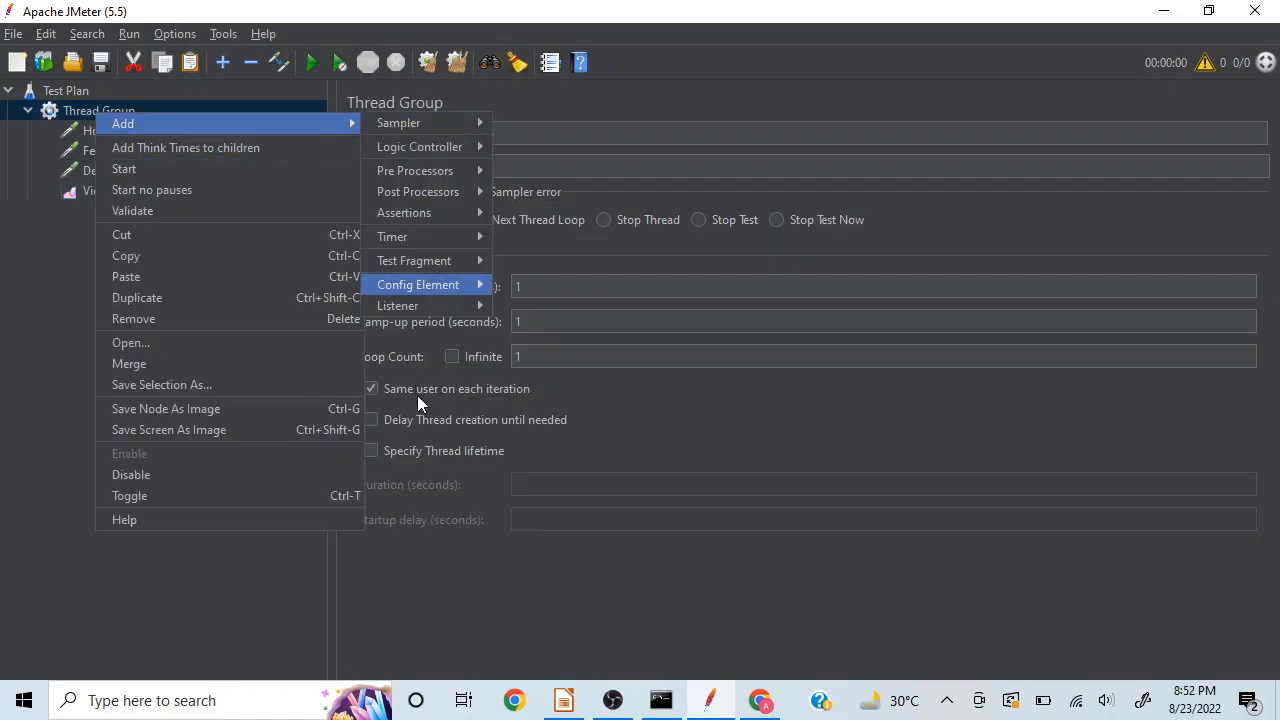
mouse_move(450, 307)
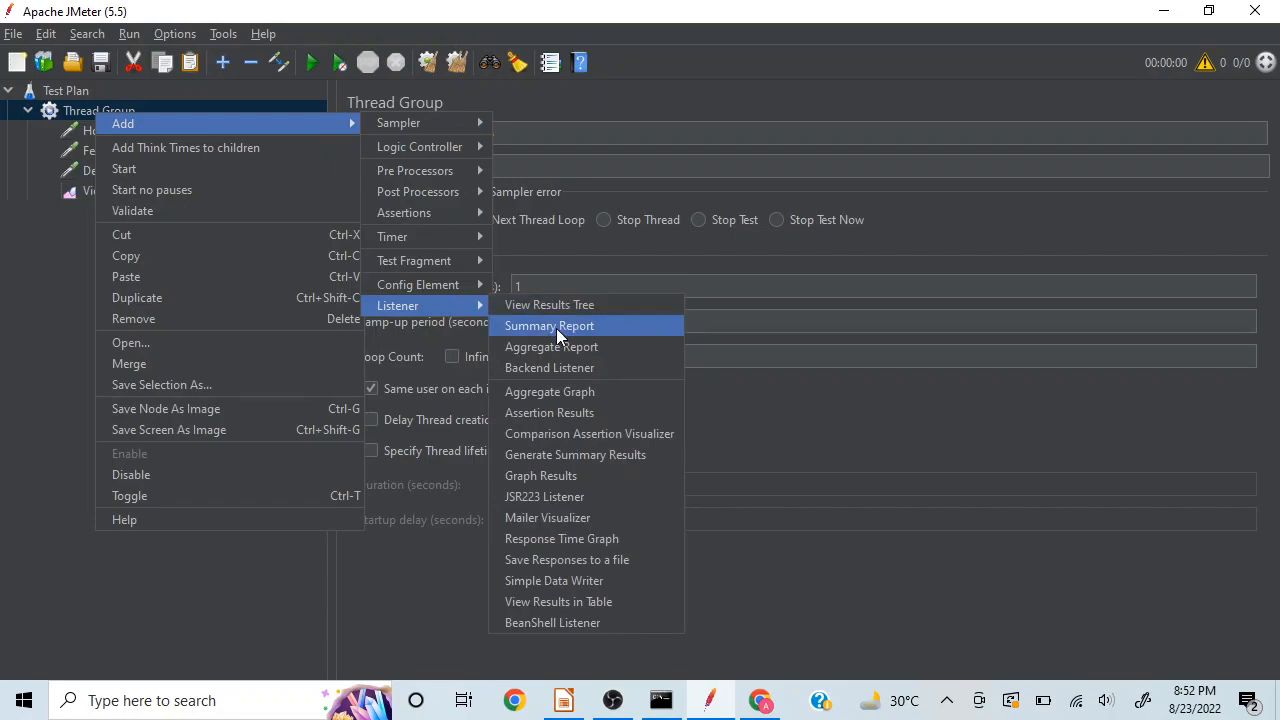
left_click(556, 327)
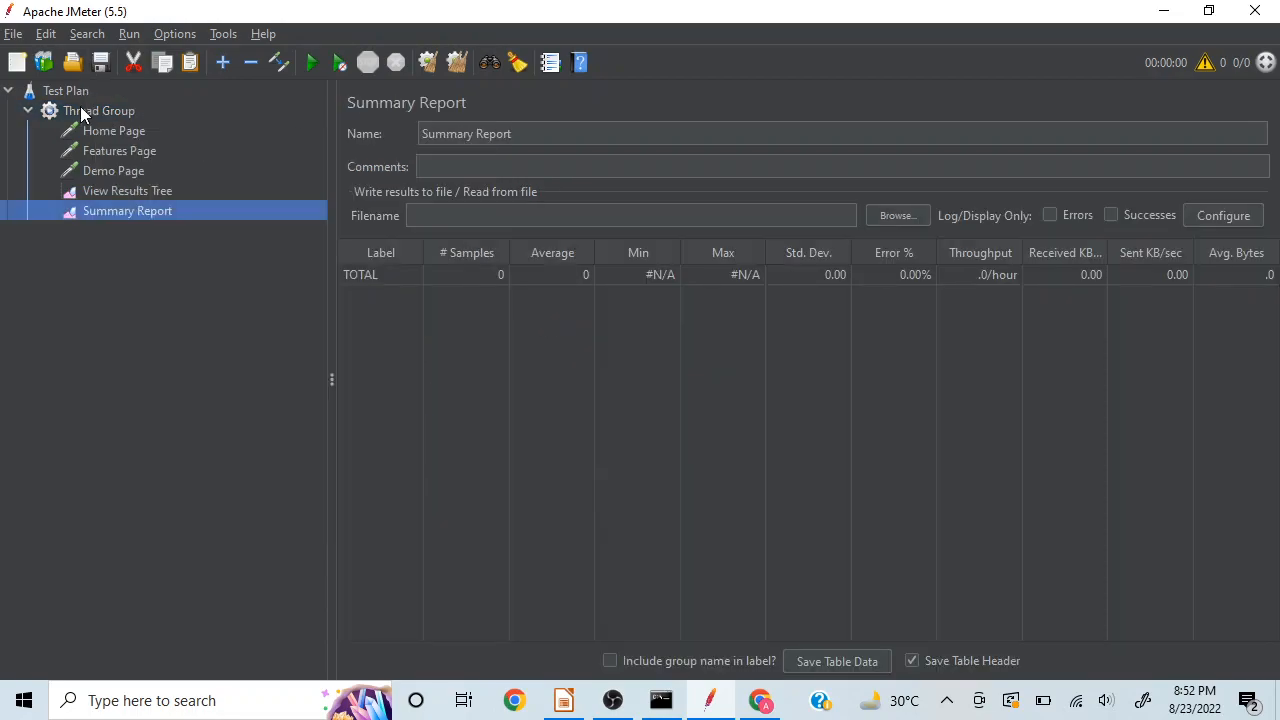
Step: Add a View Results in Table listener to the Thread Group
left_click(80, 108)
right_click(80, 112)
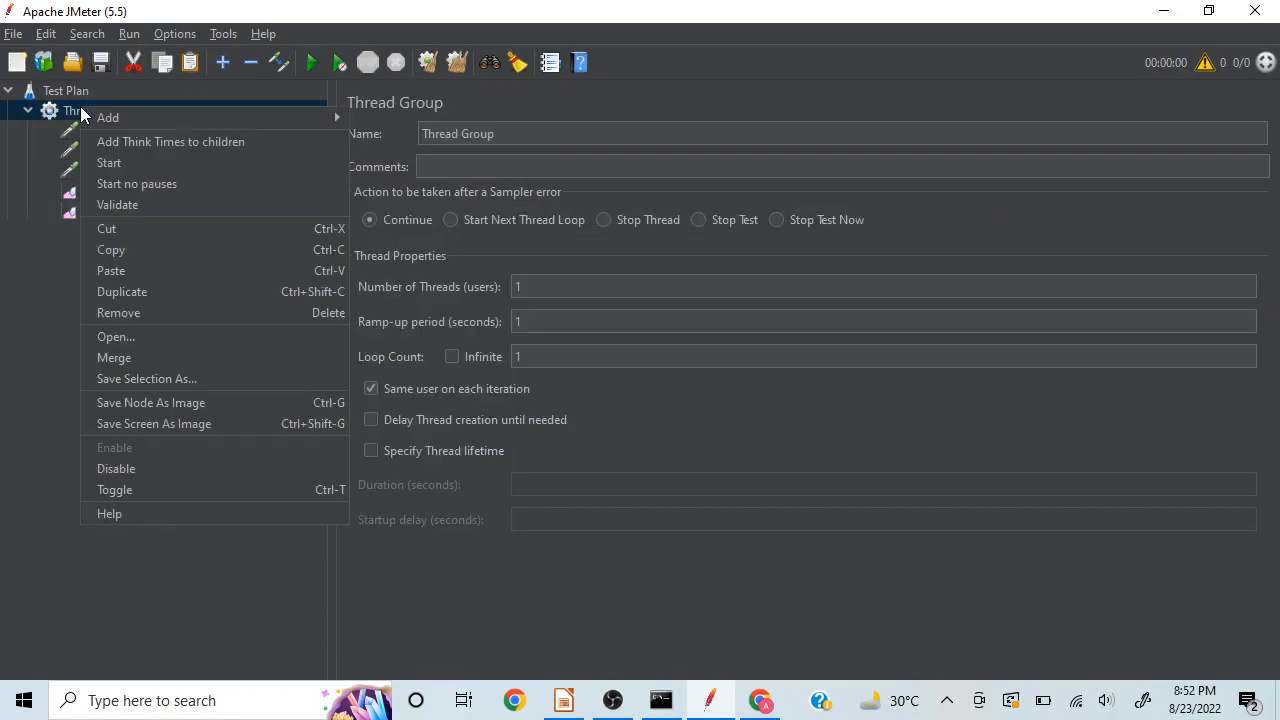
mouse_move(329, 117)
mouse_move(446, 300)
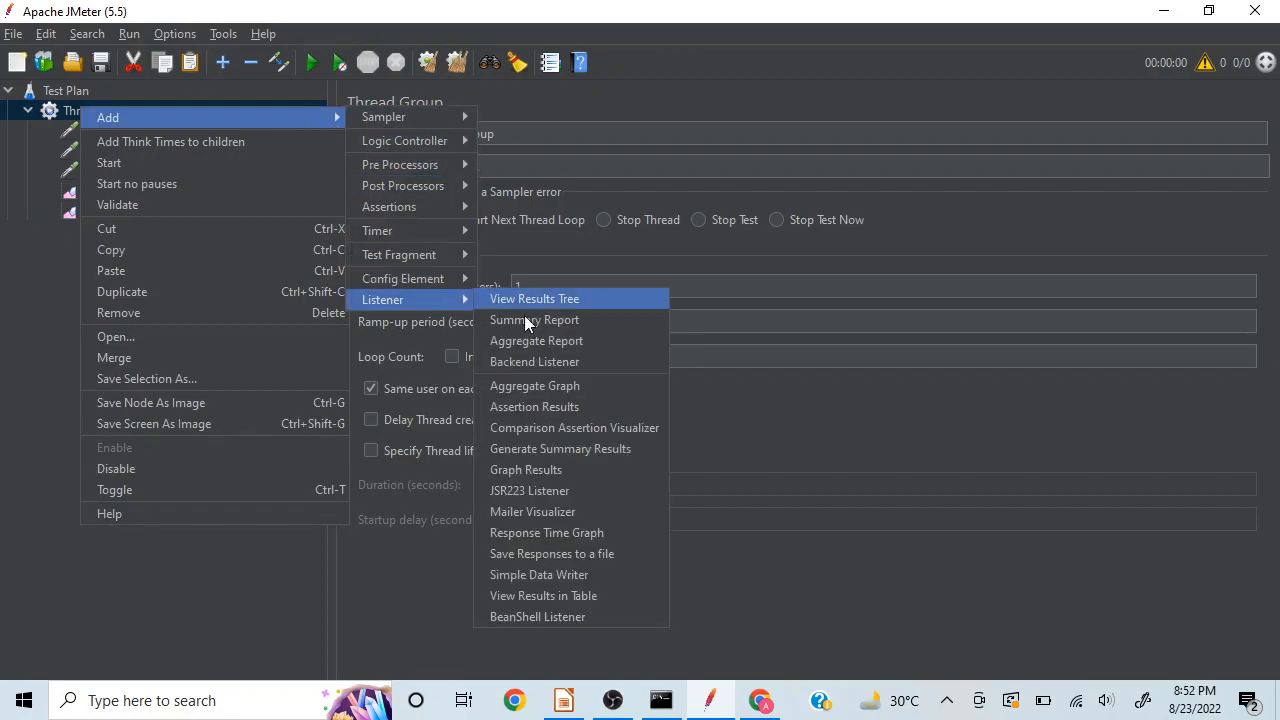
left_click(527, 596)
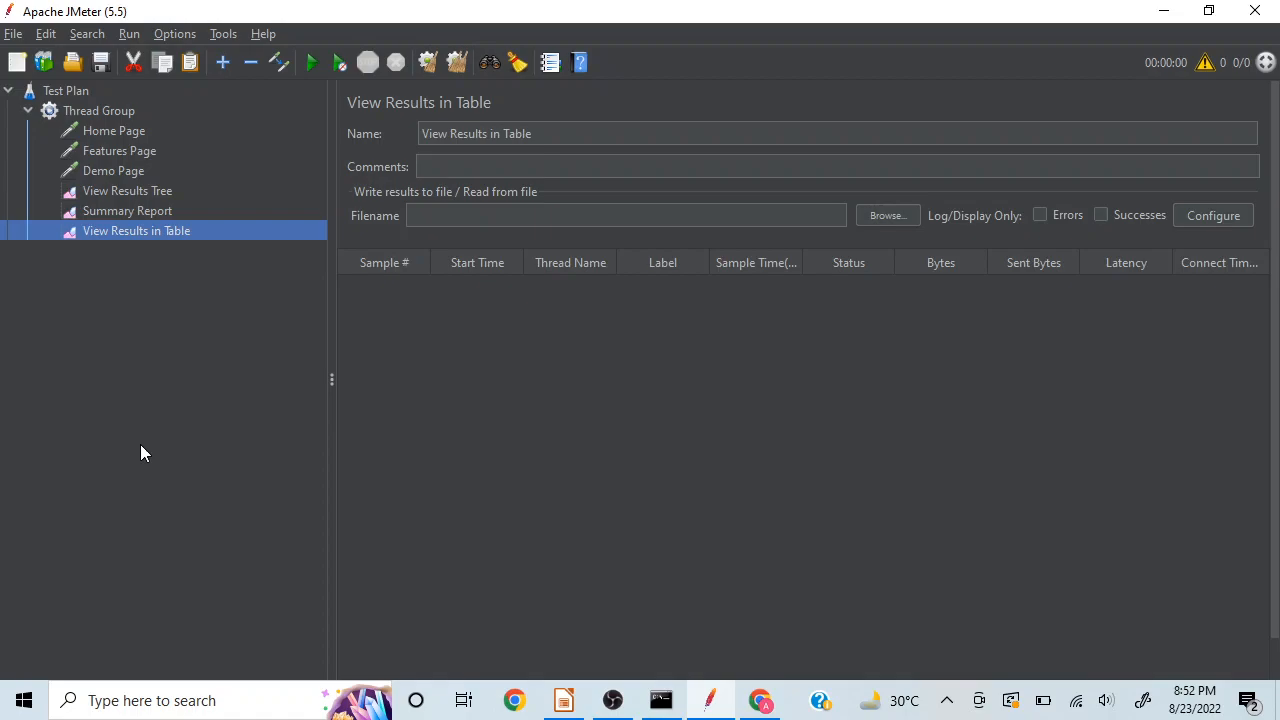
Step: Save the test plan as DemoTest.jmx in the bin folder
left_click(100, 64)
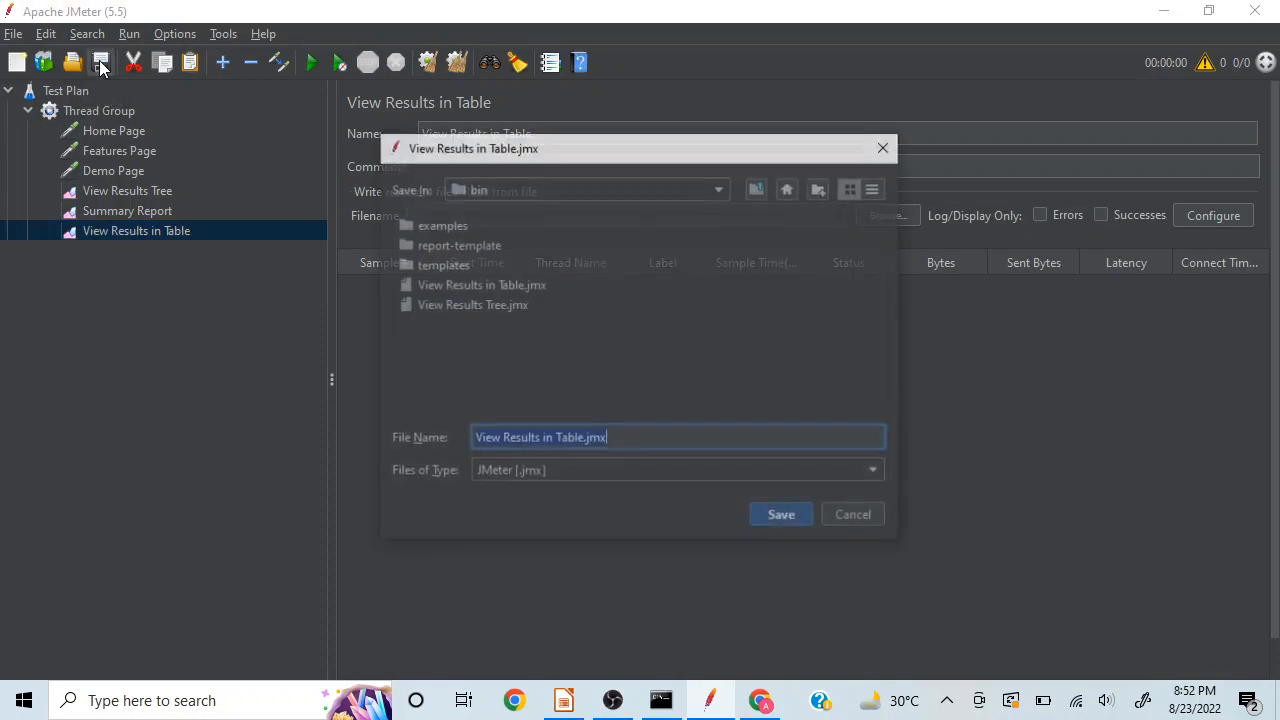
left_click(583, 441)
key("BackSpace")
key("BackSpace")
key("BackSpace")
key("BackSpace")
key("BackSpace")
key("BackSpace")
key("BackSpace")
key("BackSpace")
key("BackSpace")
key("BackSpace")
key("BackSpace")
key("BackSpace")
key("BackSpace")
key("BackSpace")
key("BackSpace")
key("BackSpace")
key("BackSpace")
key("BackSpace")
key("BackSpace")
key("BackSpace")
key("BackSpace")
type("ZDe")
key("BackSpace")
key("BackSpace")
key("BackSpace")
type("Demo")
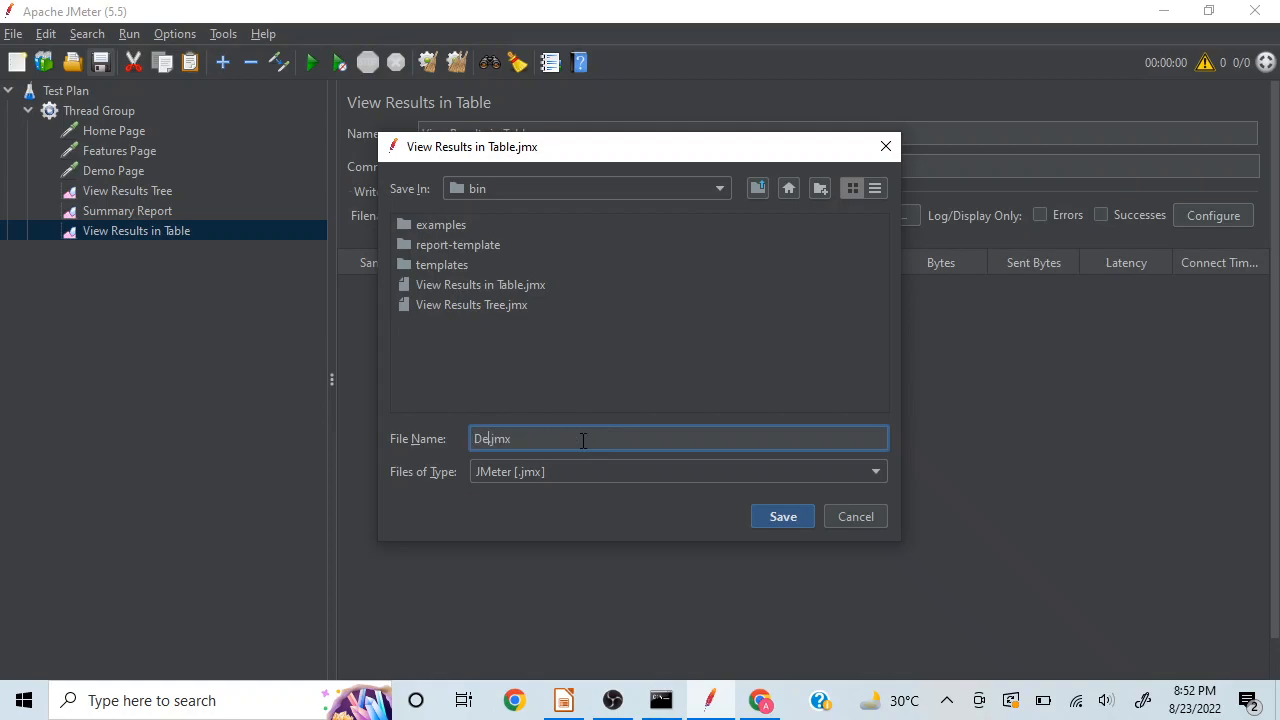
type("Test")
key("Return")
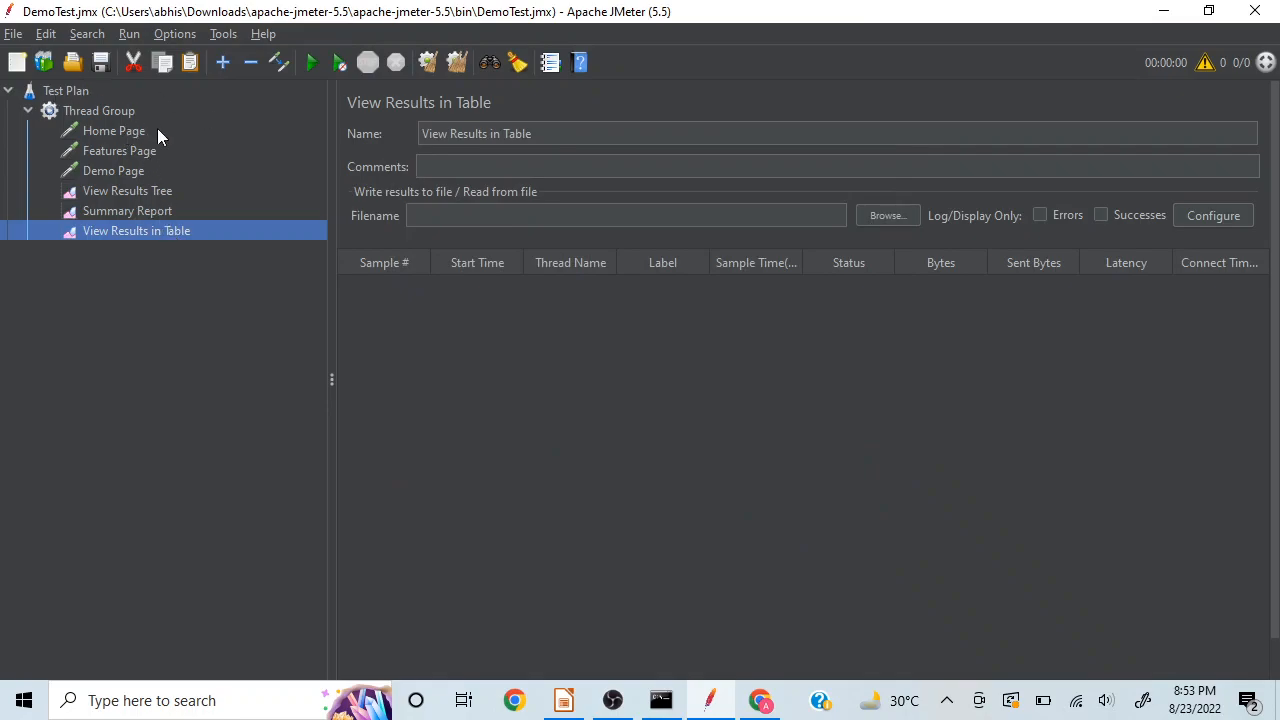
Step: Run the test plan and inspect the Home Page, Features Page and Demo Page sampler results in View Results Tree
left_click(118, 113)
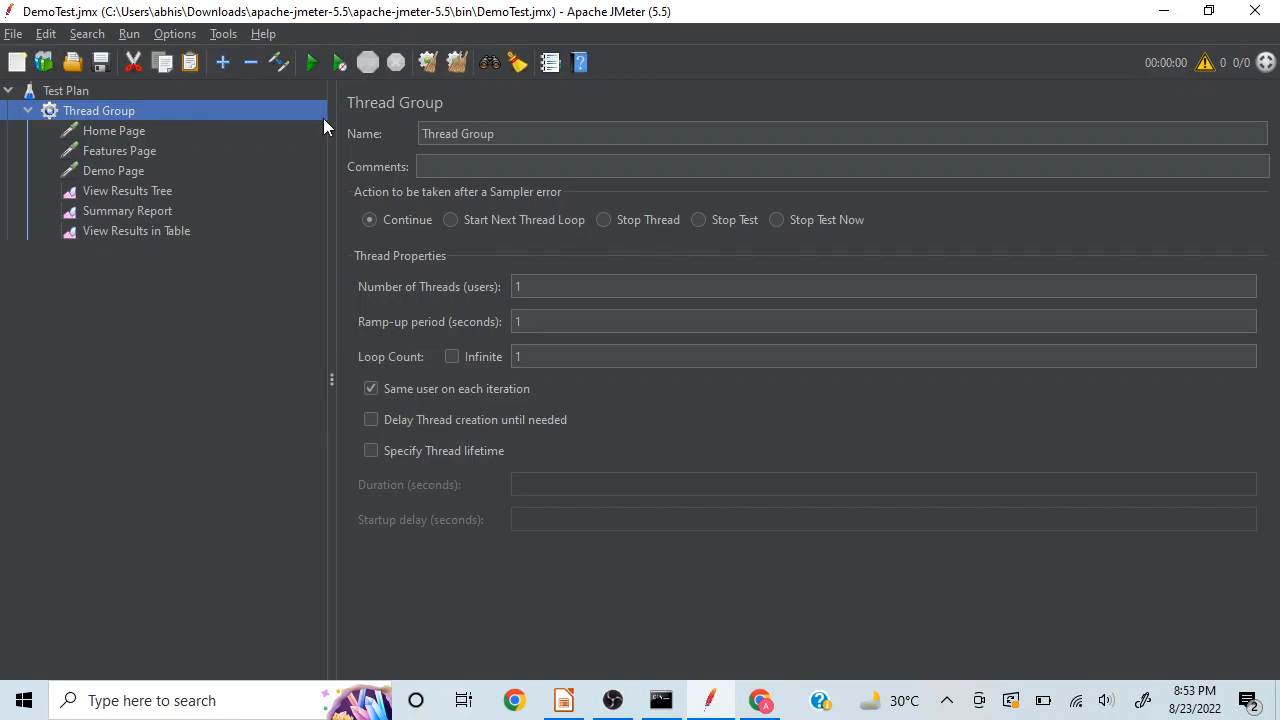
left_click(146, 194)
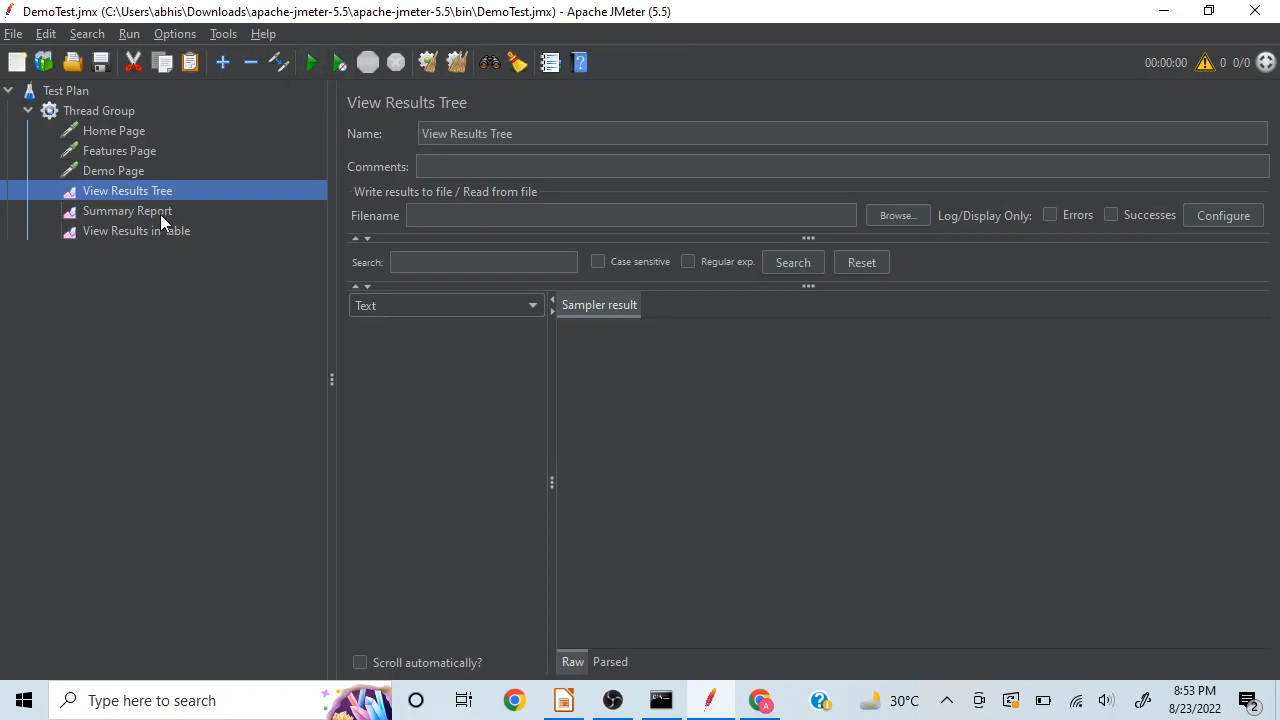
left_click(312, 65)
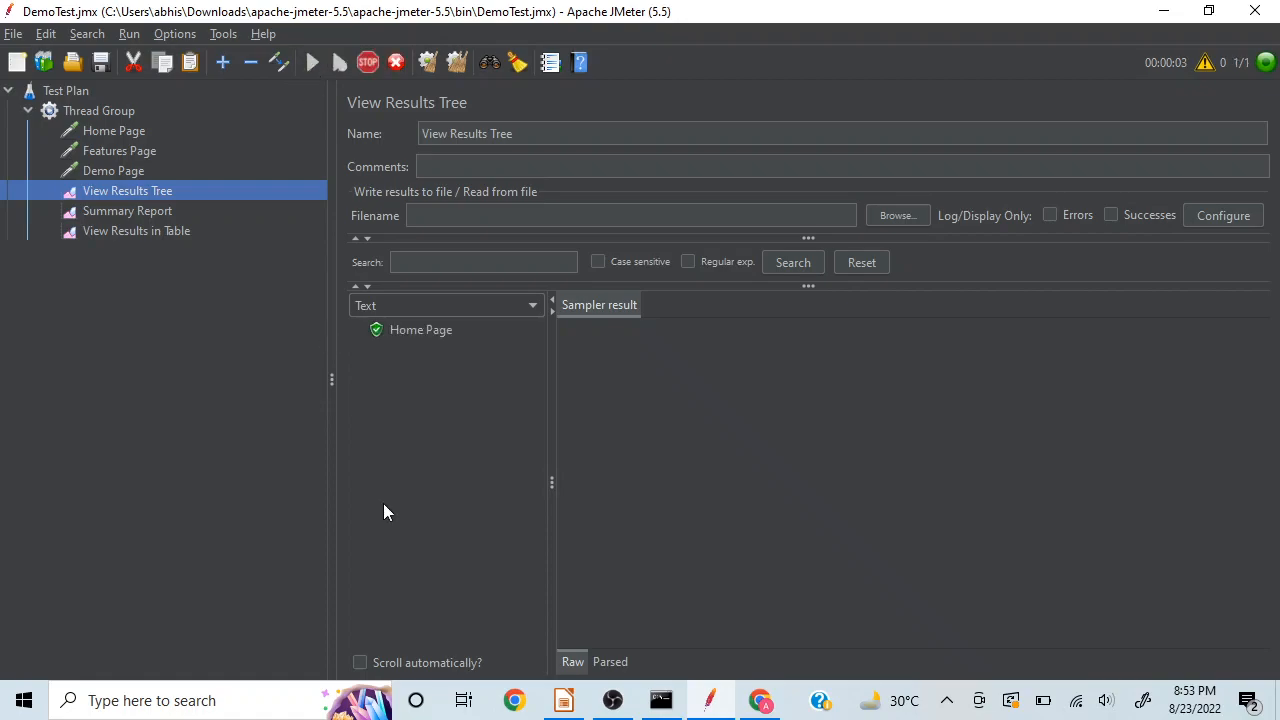
left_click(420, 329)
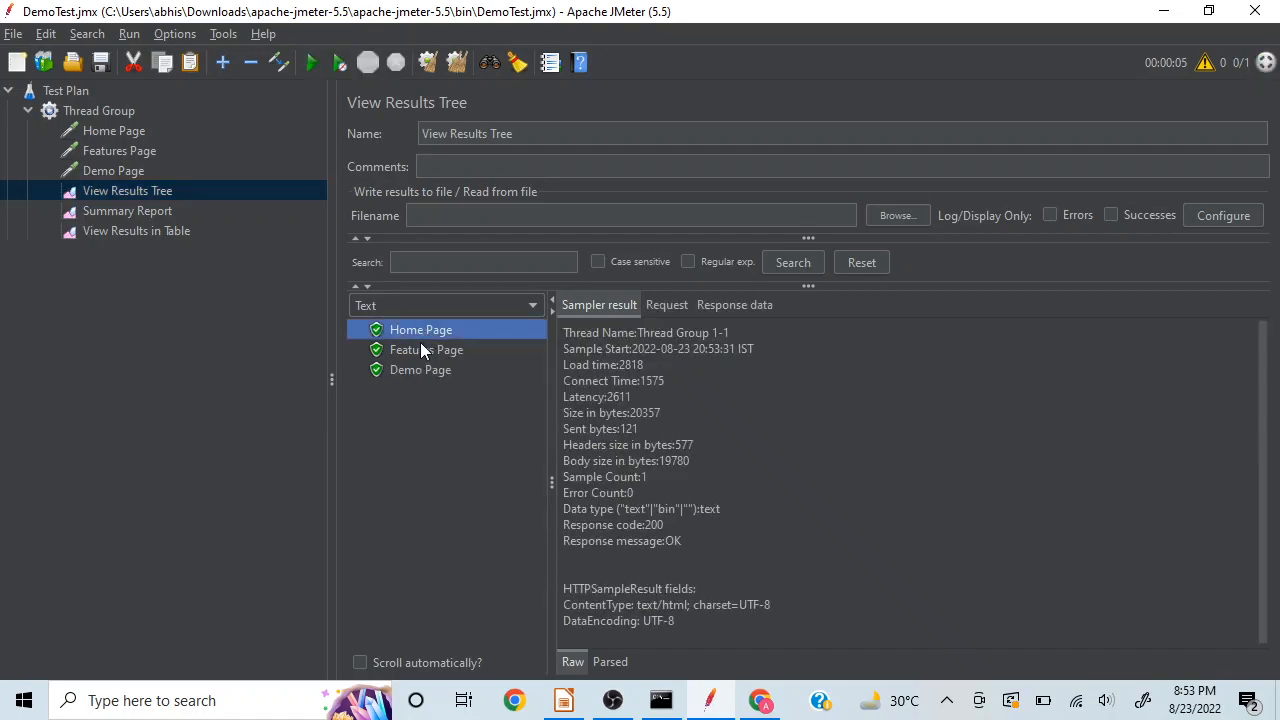
left_click(418, 352)
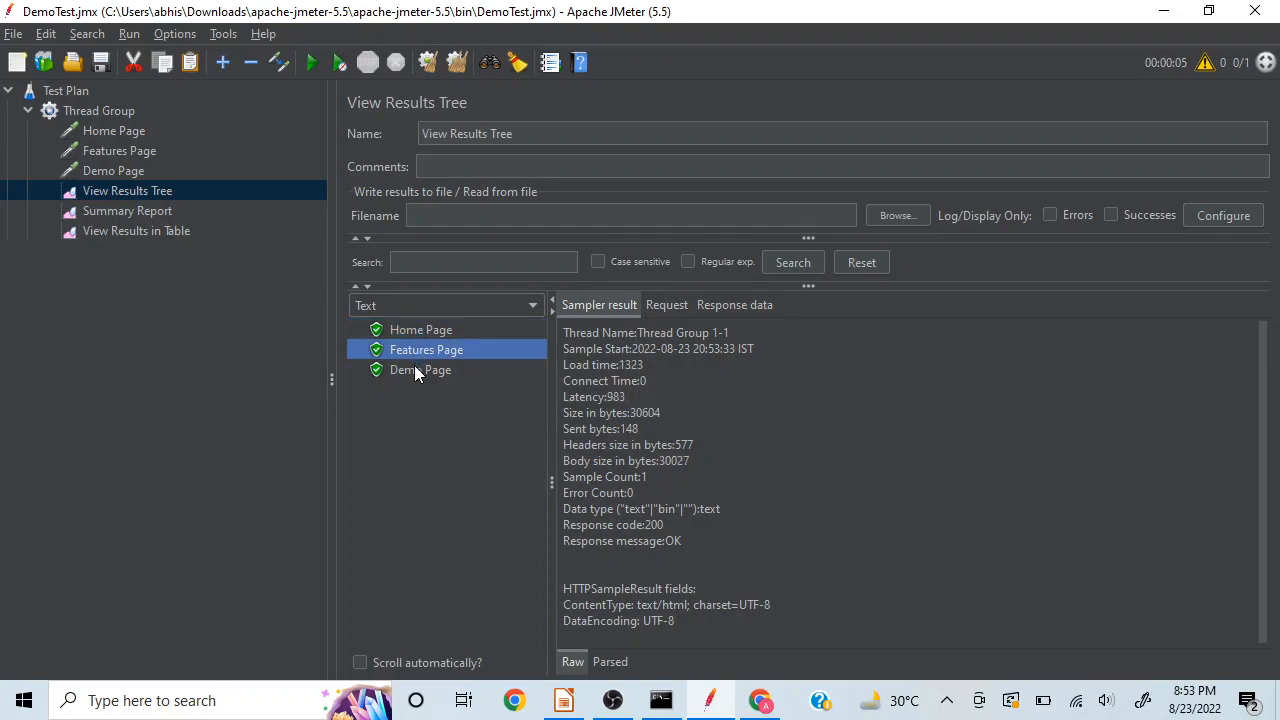
left_click(415, 368)
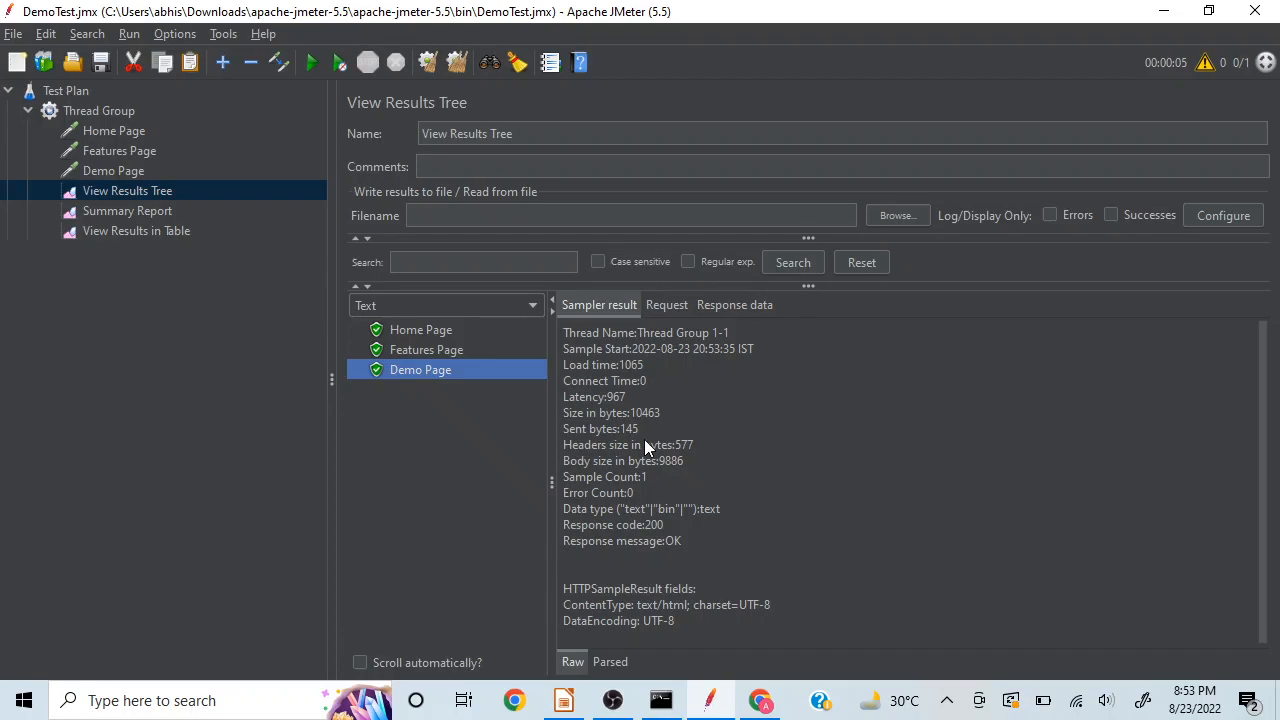
Step: Switch to the GettingStartedwithJMeter.odp presentation in LibreOffice Impress and review the sample test steps and Thread Group slides
left_click(566, 703)
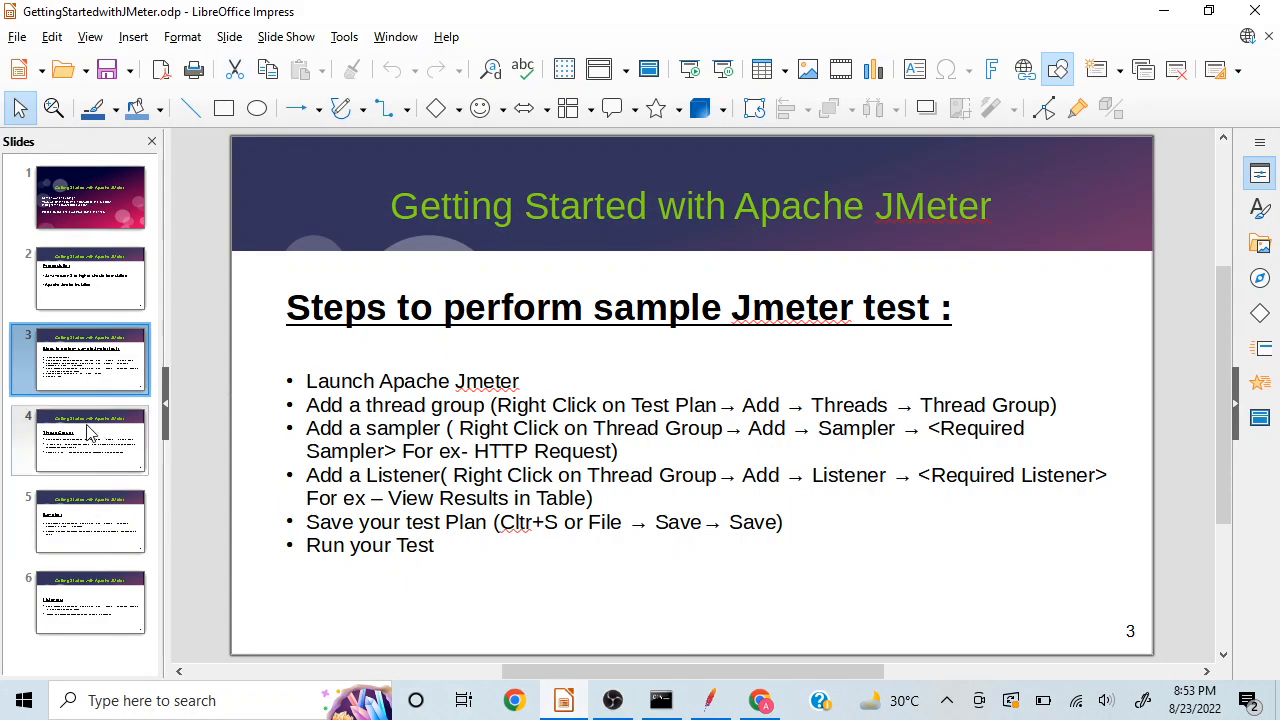
left_click(87, 432)
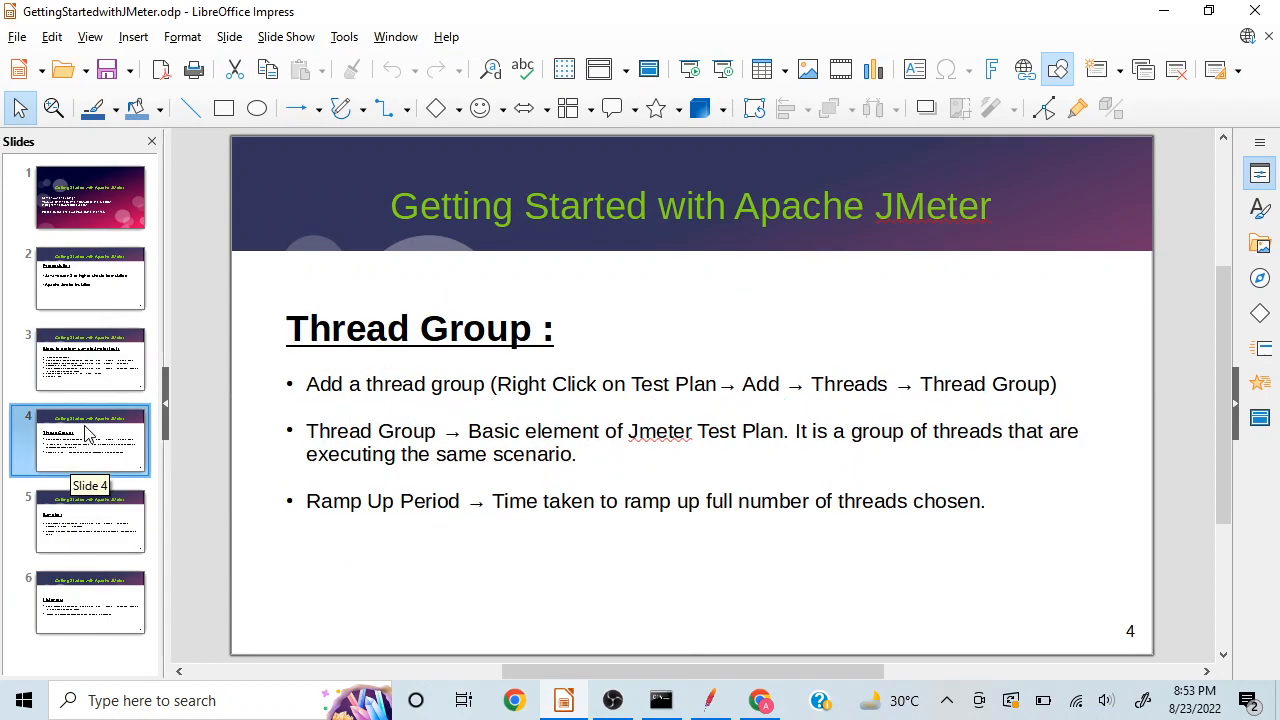
left_click(87, 352)
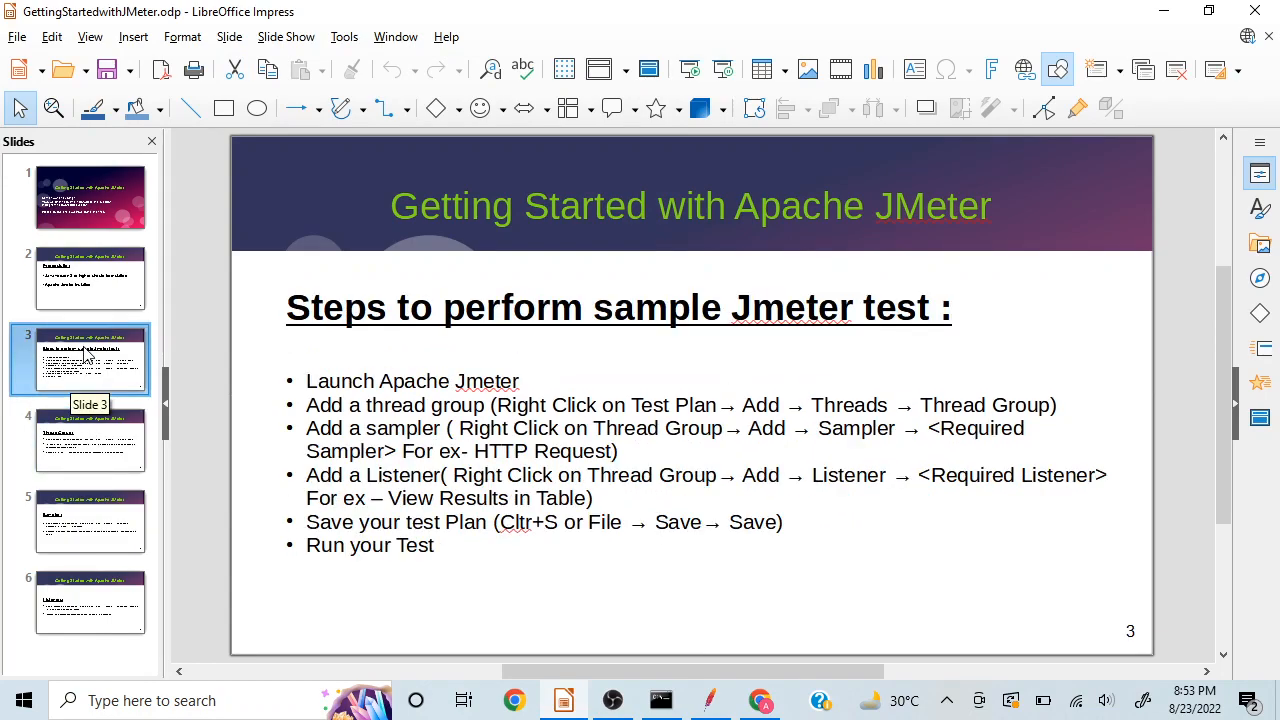
left_click(88, 438)
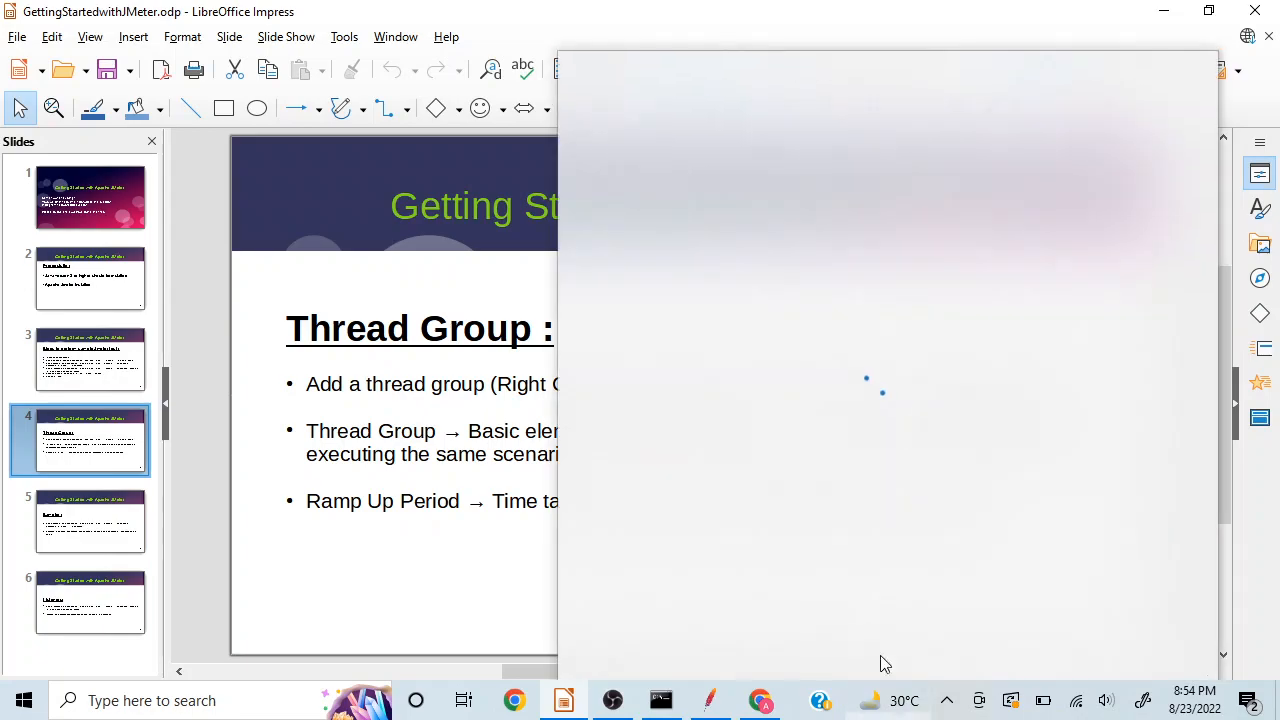
left_click(762, 698)
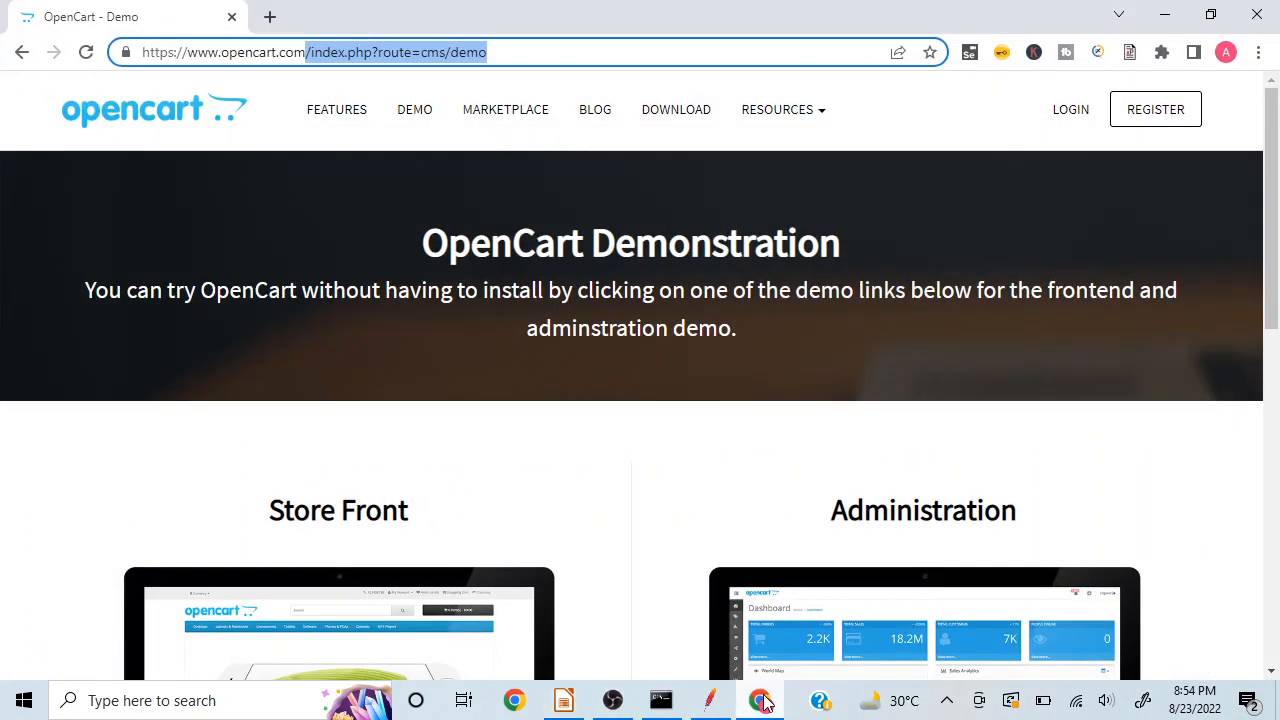
left_click(764, 701)
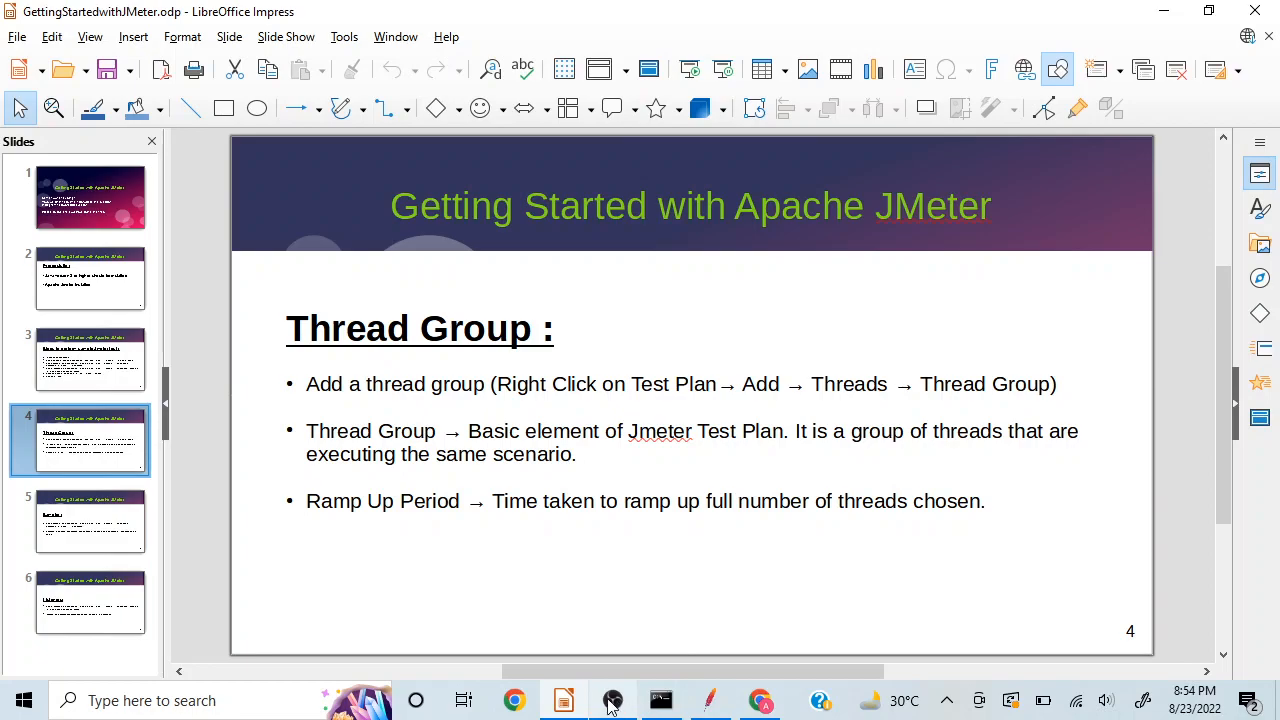
Step: Return to JMeter and review the Thread Group's name and comments fields
left_click(712, 704)
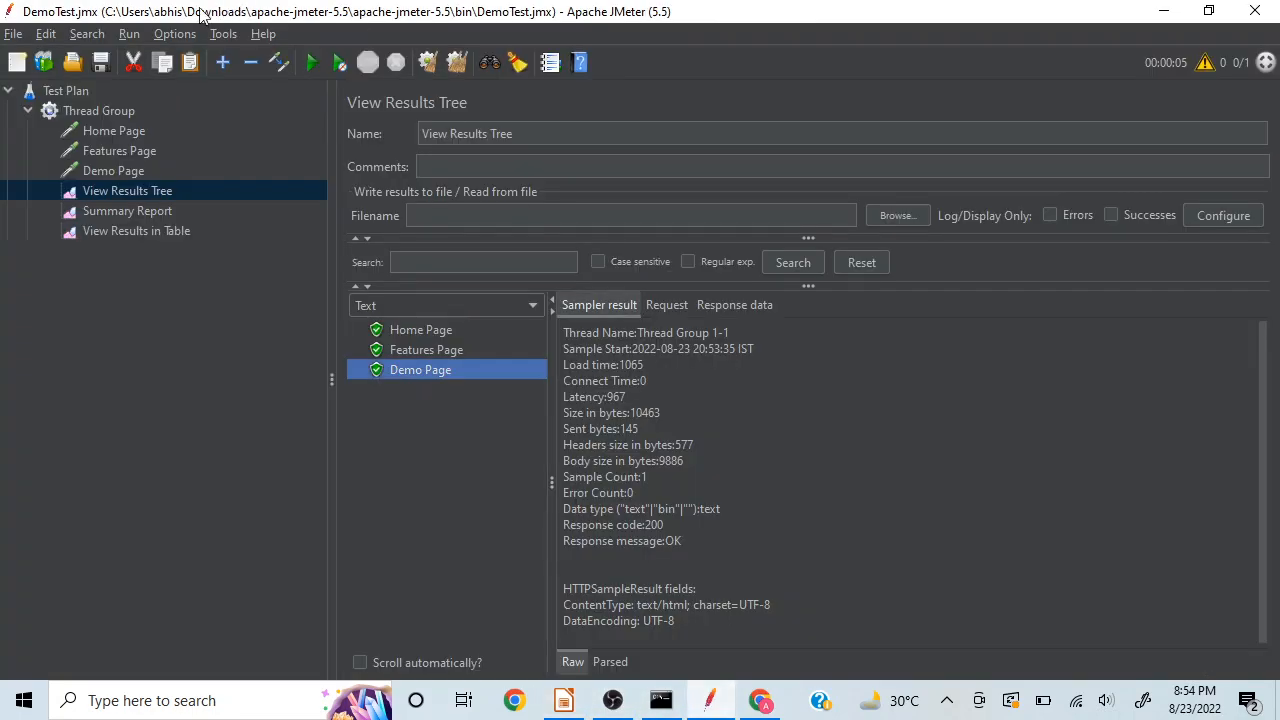
left_click(129, 110)
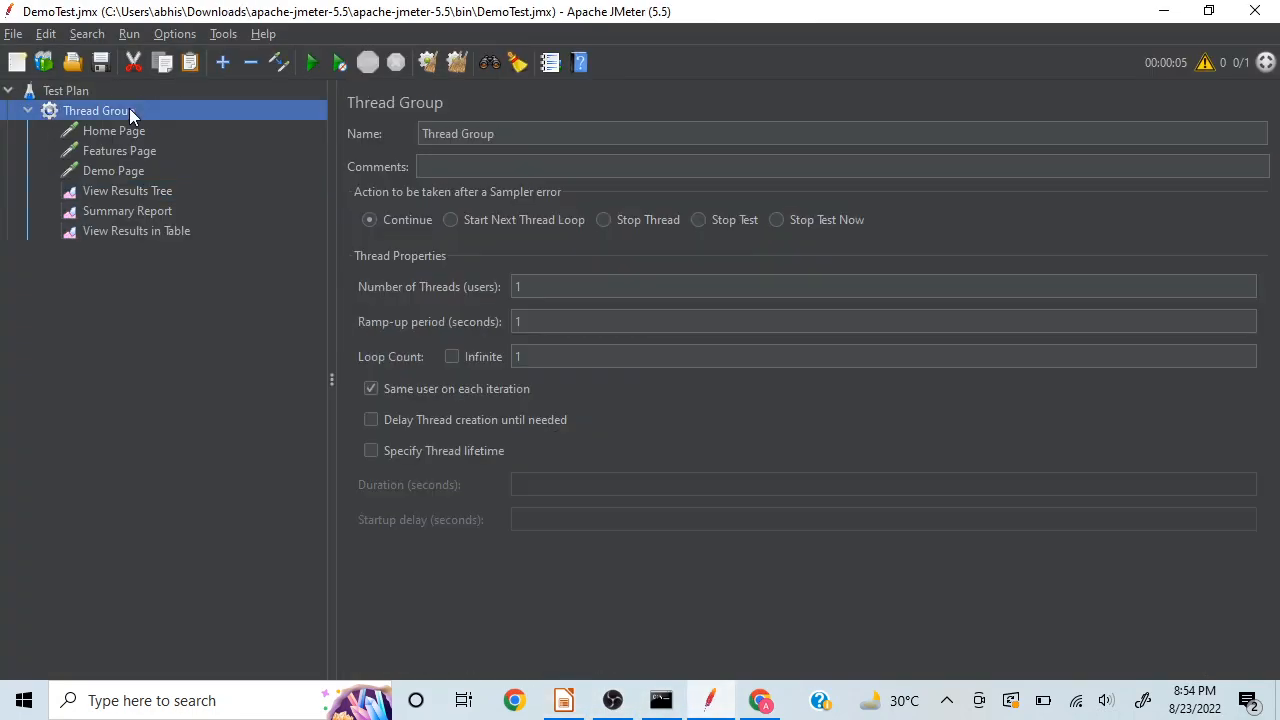
left_click(499, 134)
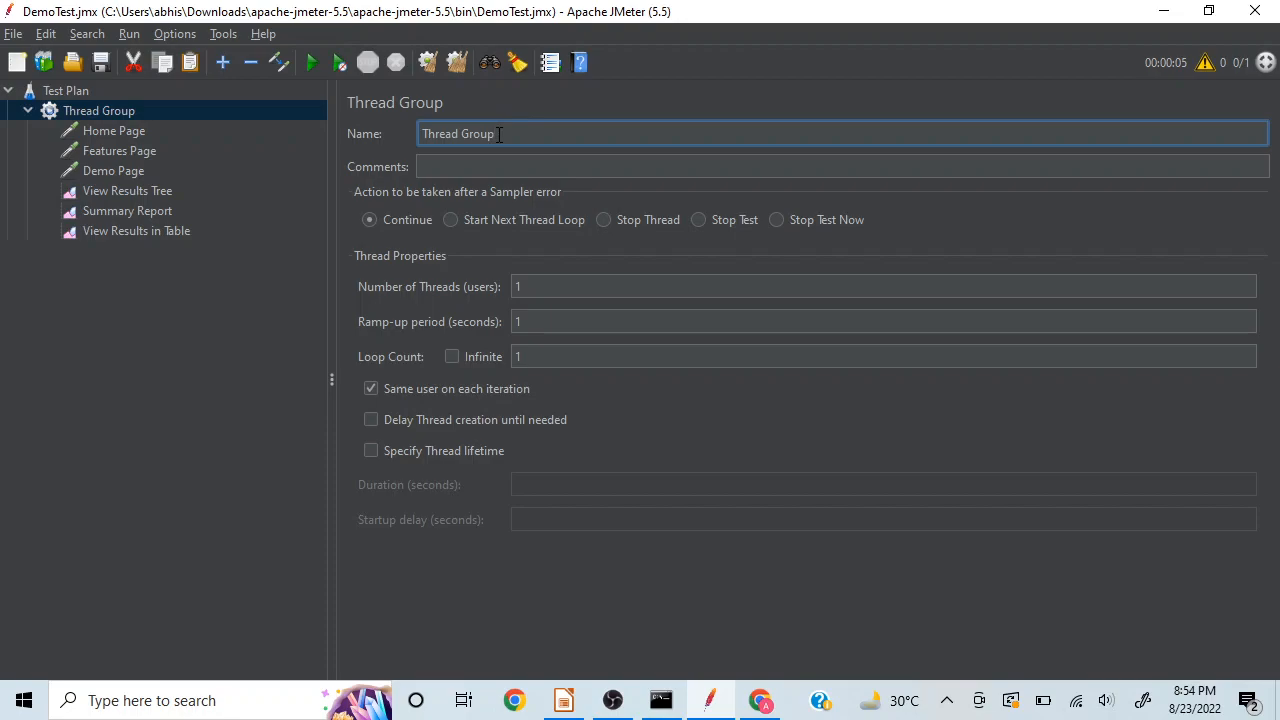
left_click(430, 167)
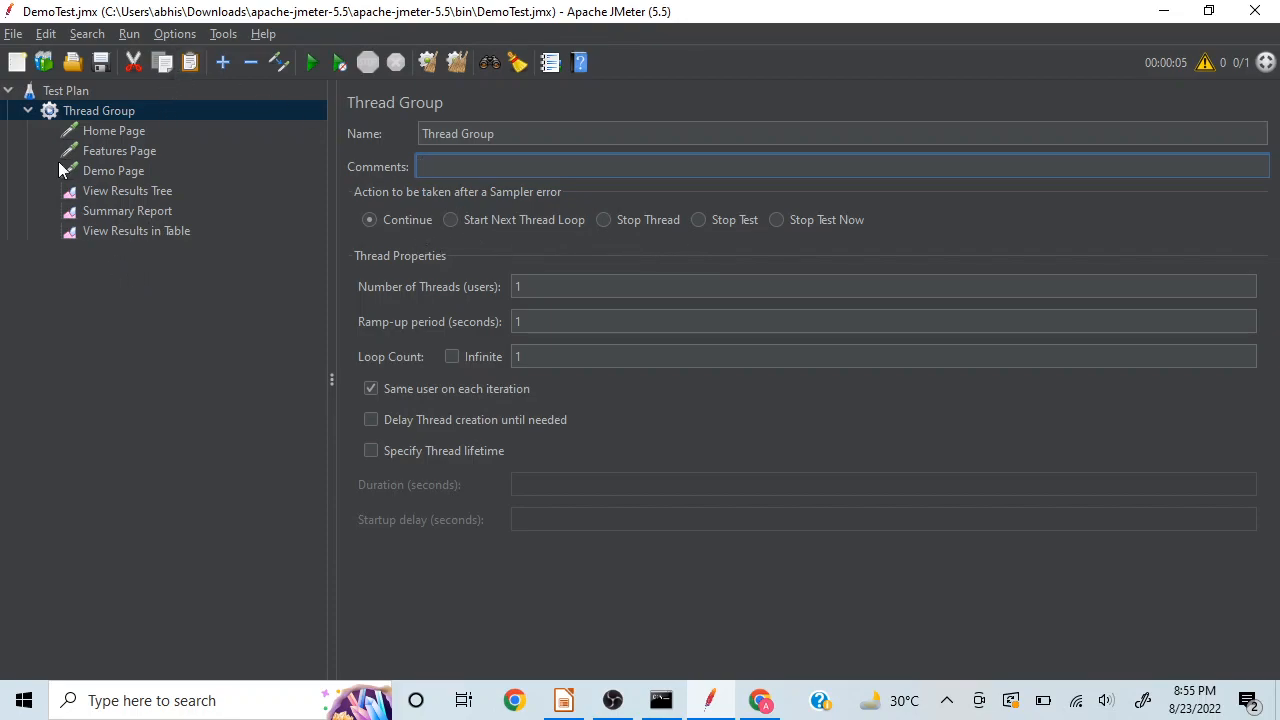
Step: Add a second Thread Group to the Test Plan
left_click(66, 86)
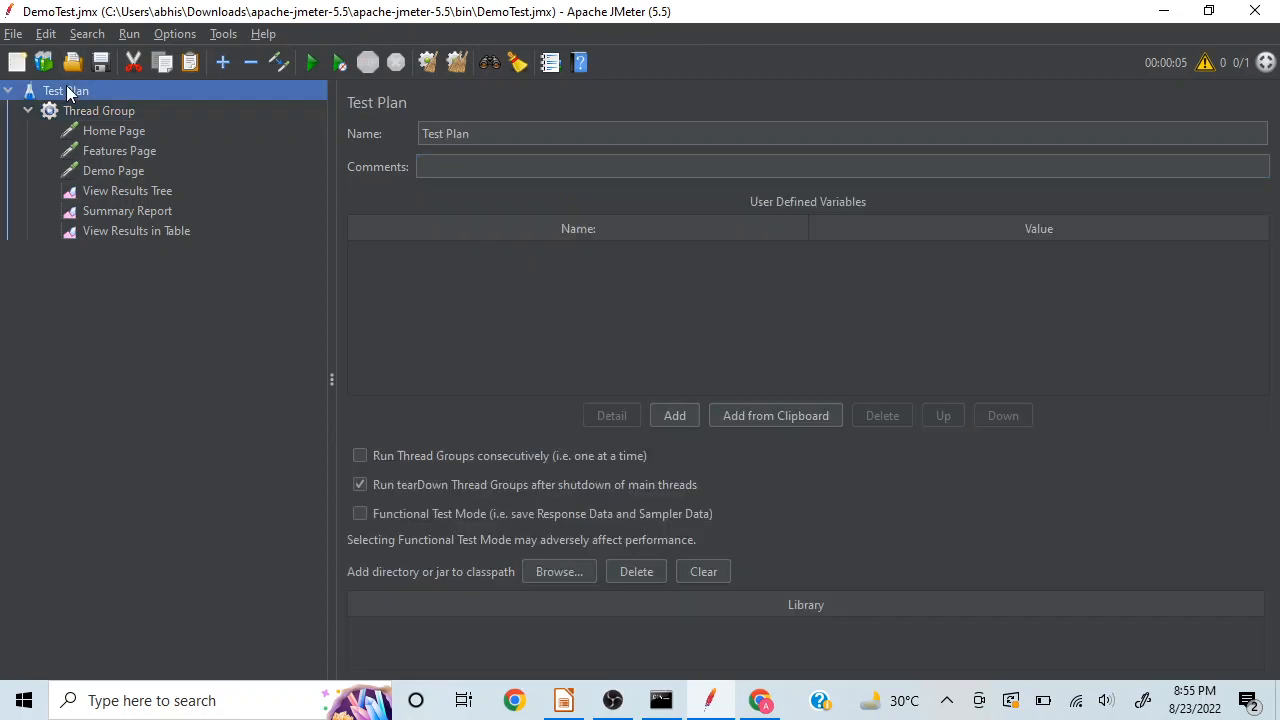
right_click(66, 86)
mouse_move(262, 101)
mouse_move(350, 96)
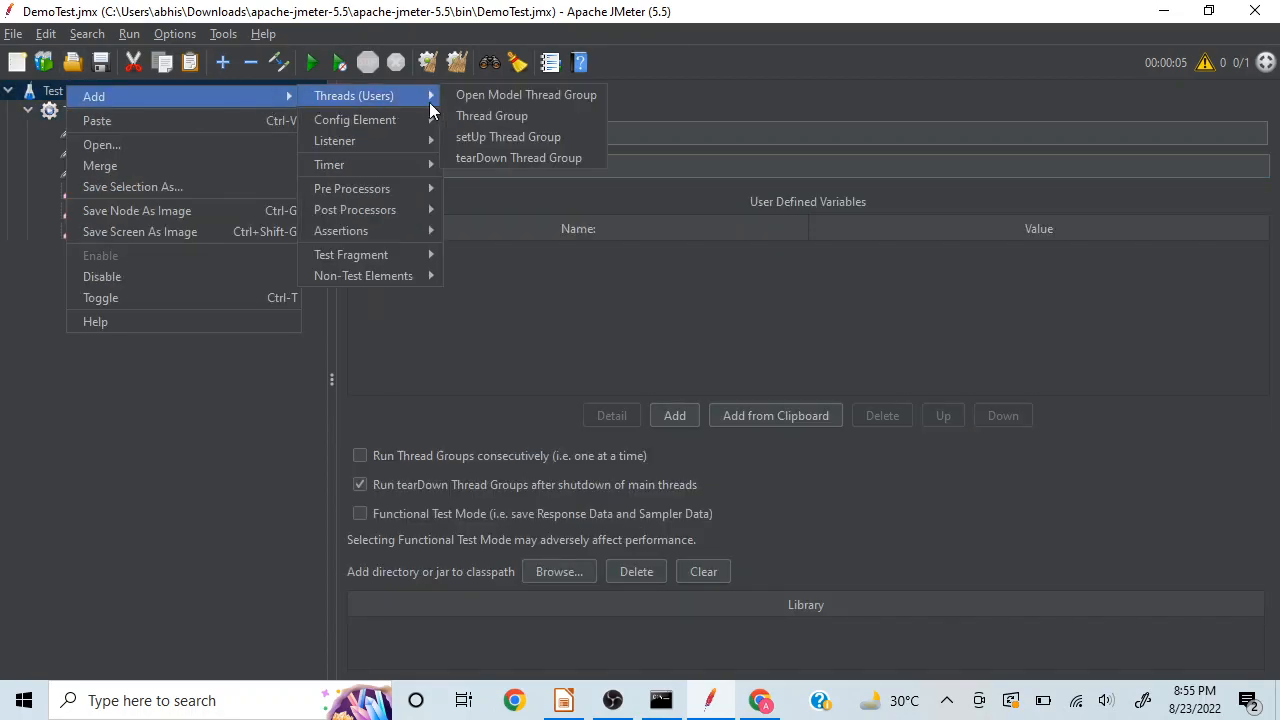
left_click(477, 112)
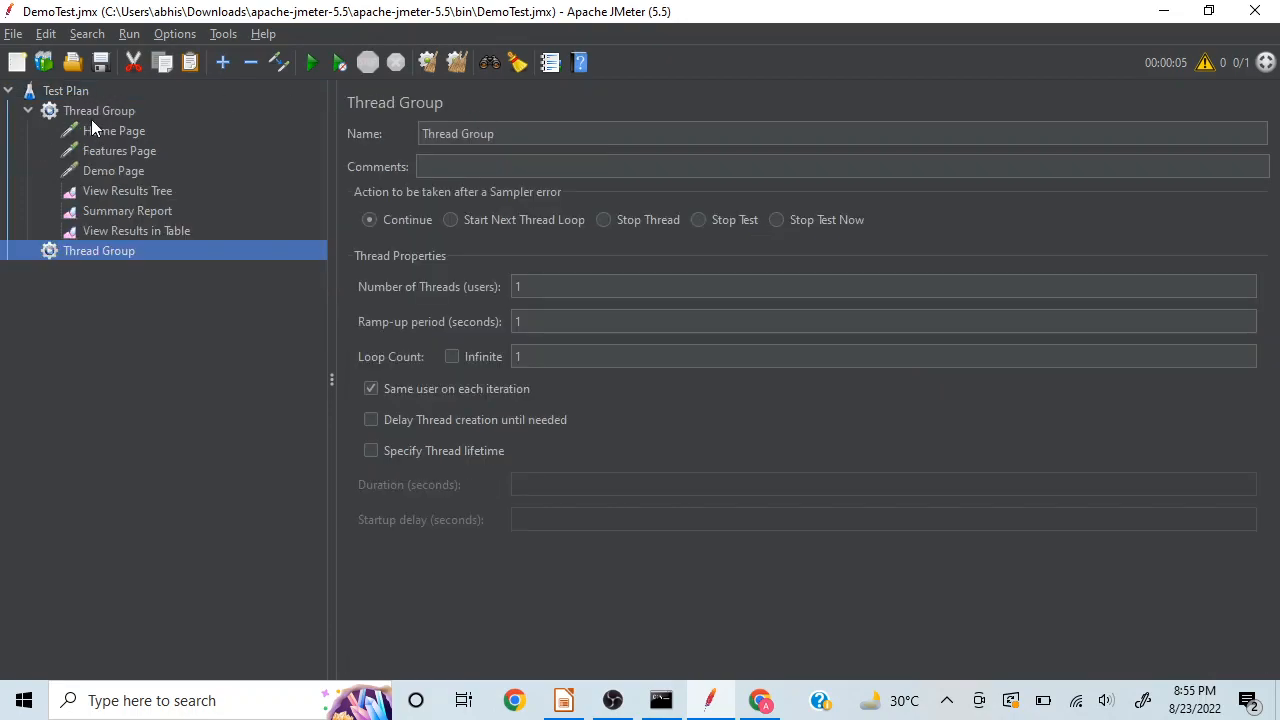
Step: In the first Thread Group, try the sampler error actions Start Next Thread Loop, Stop Thread and Stop Test, ending on Continue
left_click(92, 111)
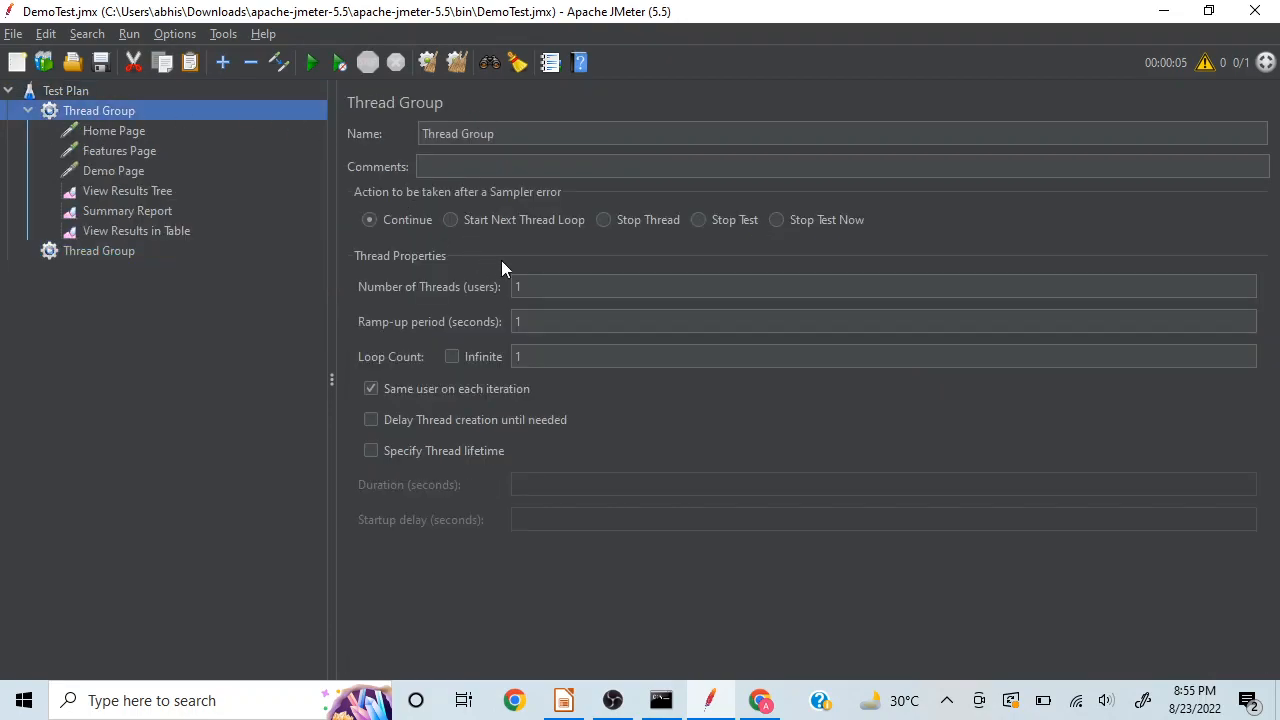
left_click(452, 222)
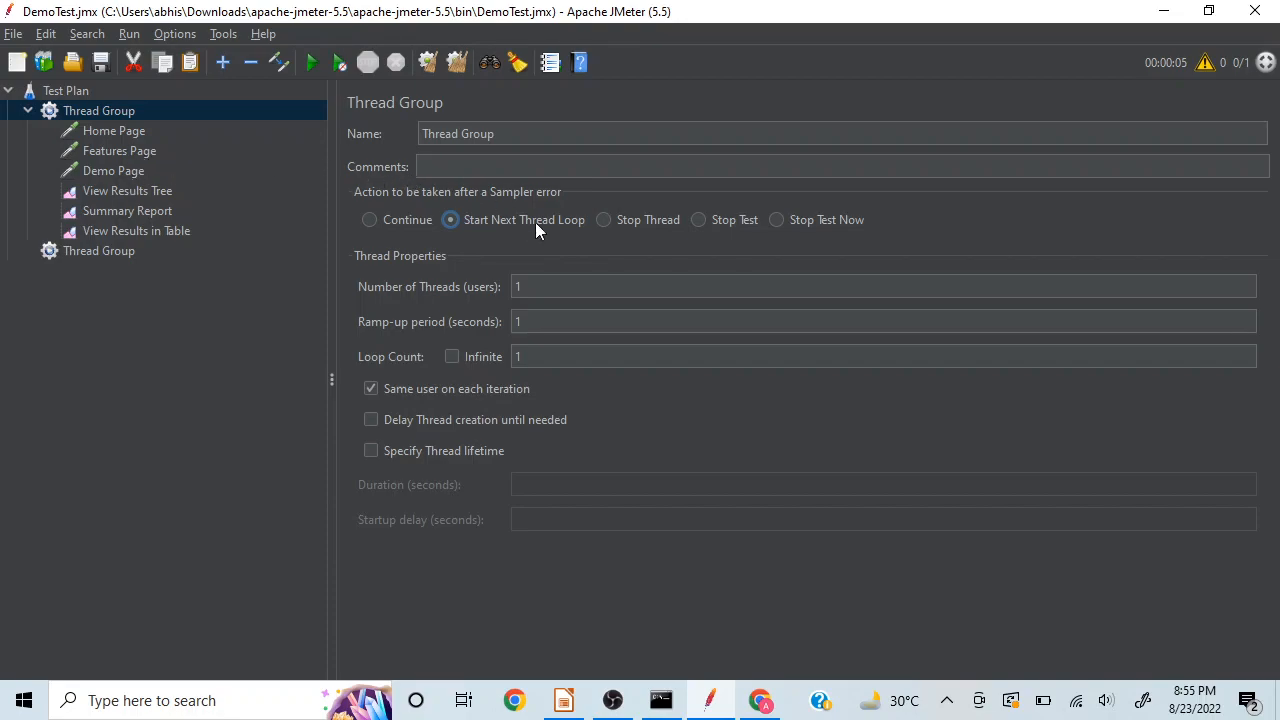
left_click(604, 220)
left_click(698, 221)
left_click(370, 220)
Step: Set the first Thread Group's number of threads to 10 and its ramp-up period to 10 seconds
left_click(544, 286)
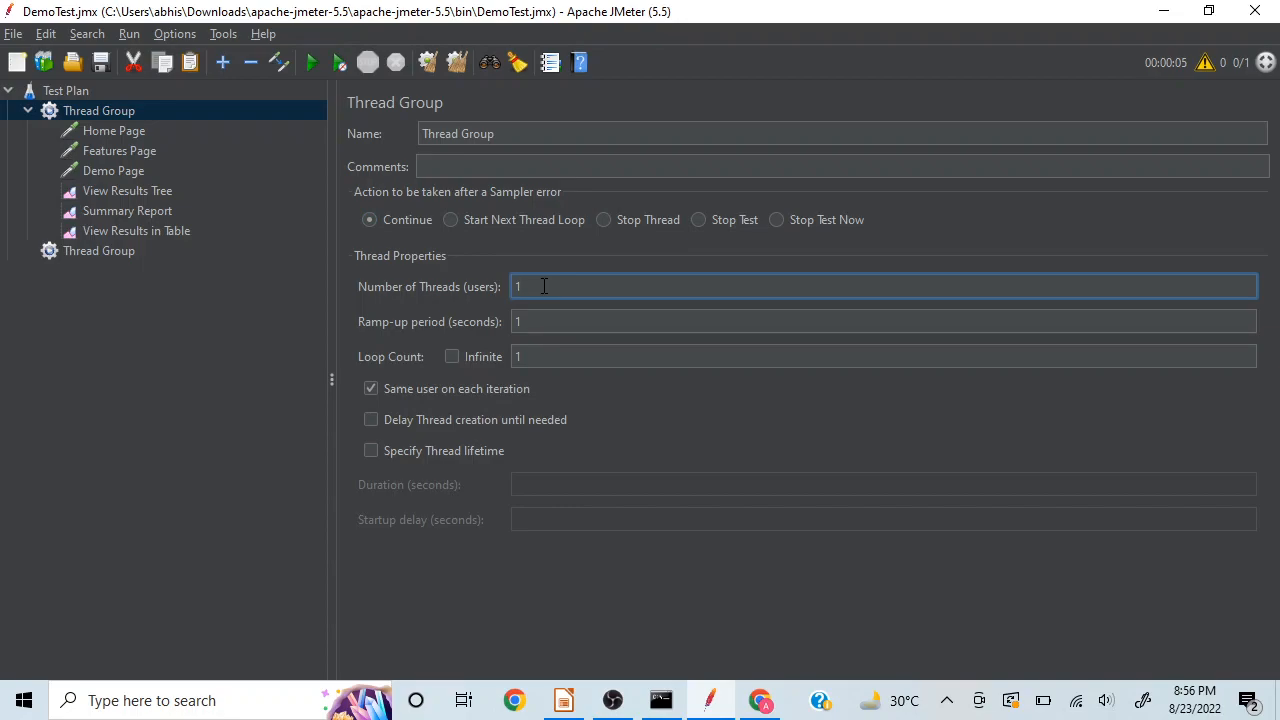
type("0")
left_click(550, 324)
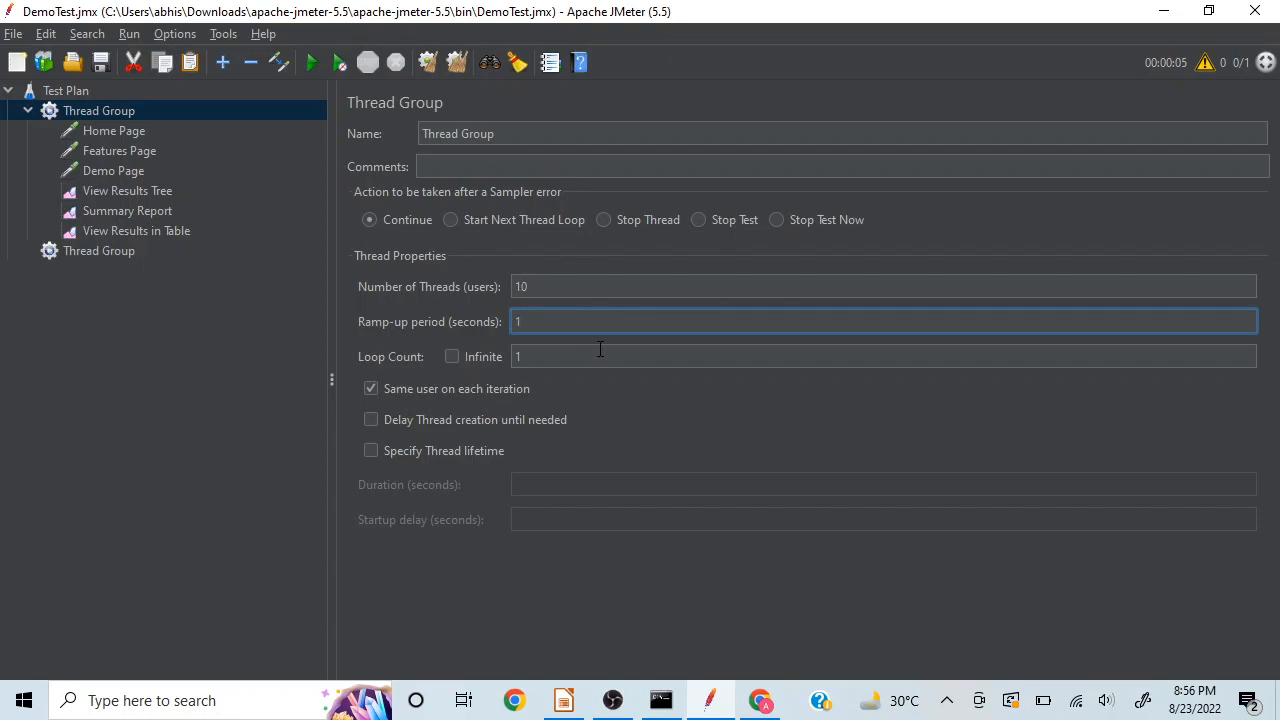
type("0")
Step: Try a loop count of 2 in the first Thread Group
left_click(257, 392)
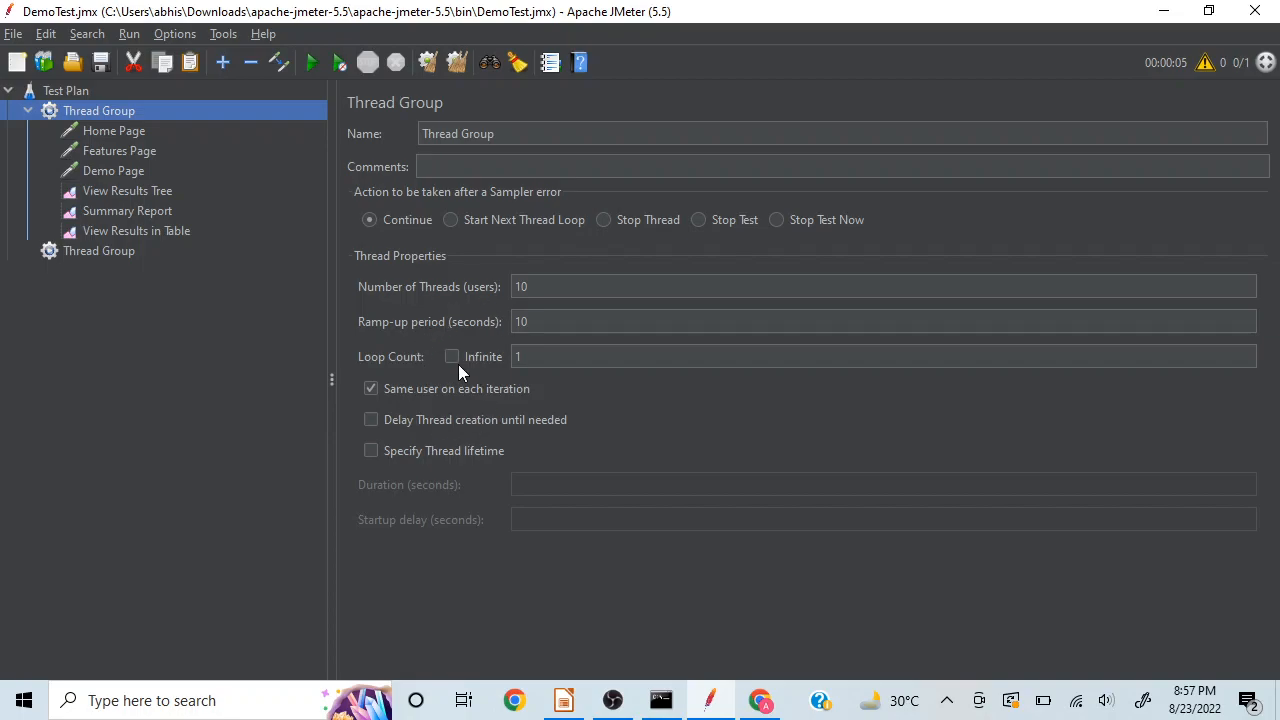
left_click(533, 360)
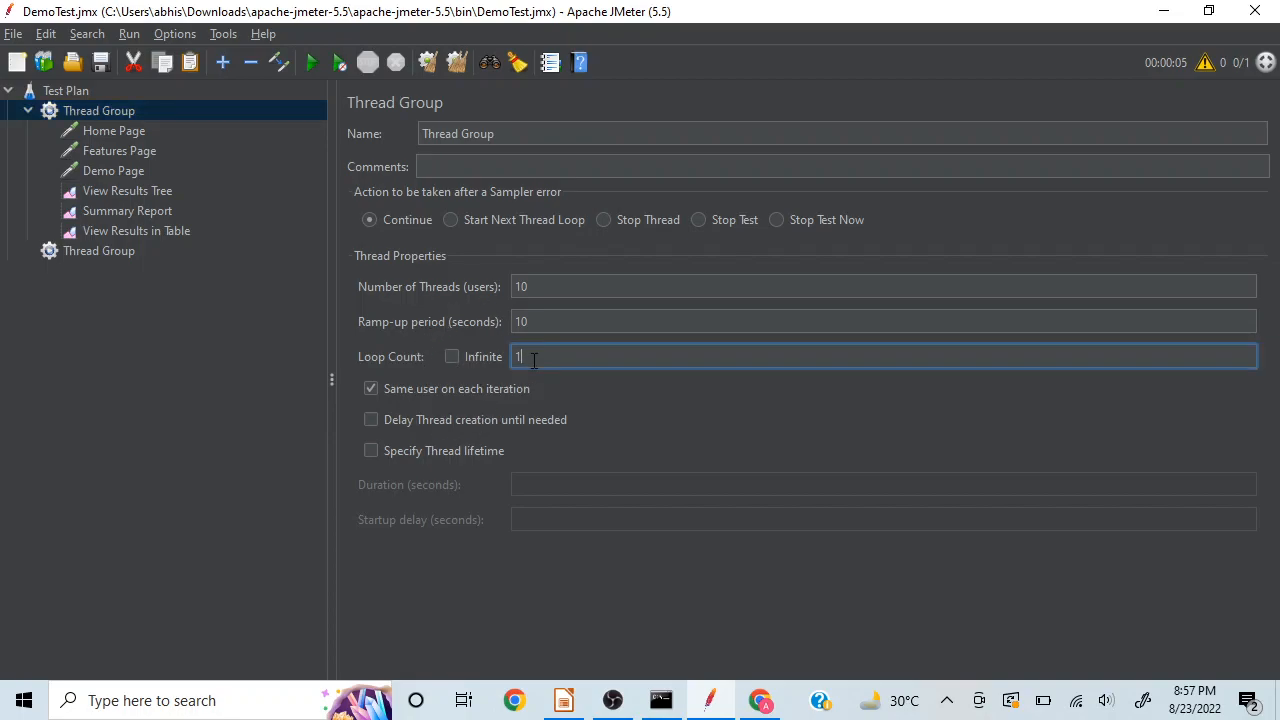
key("BackSpace")
type("2")
left_click(600, 290)
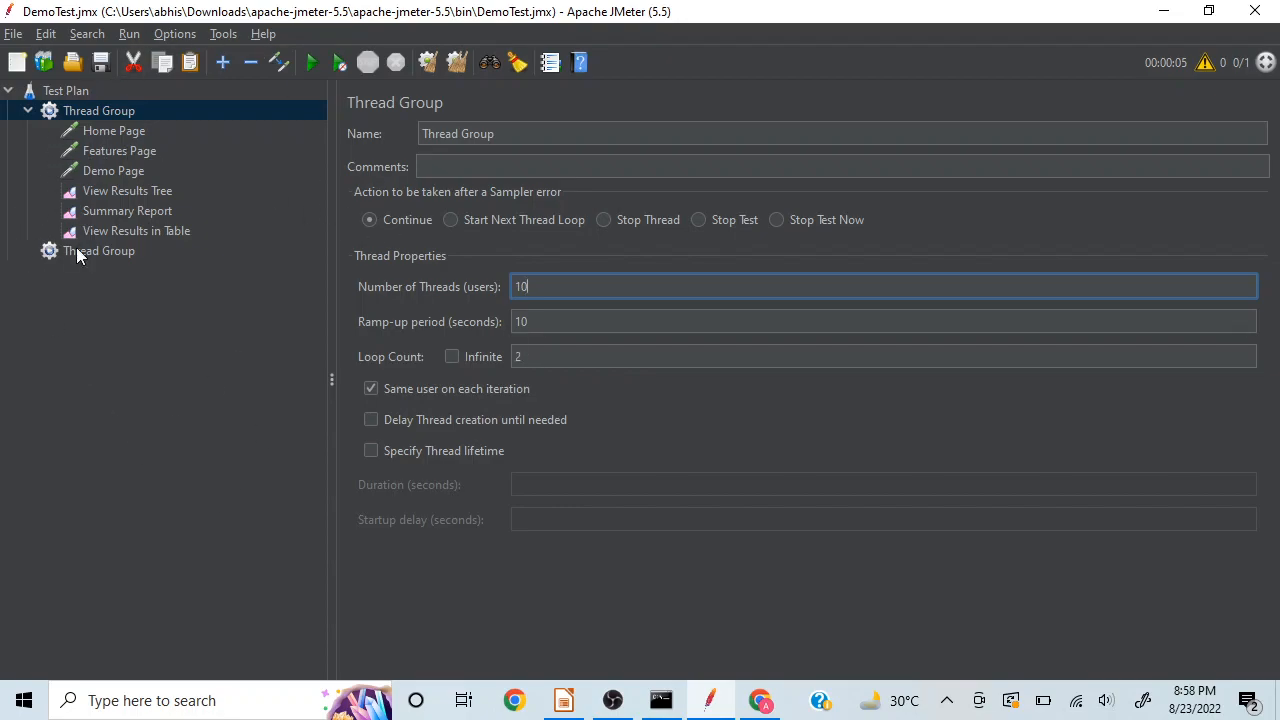
left_click(220, 451)
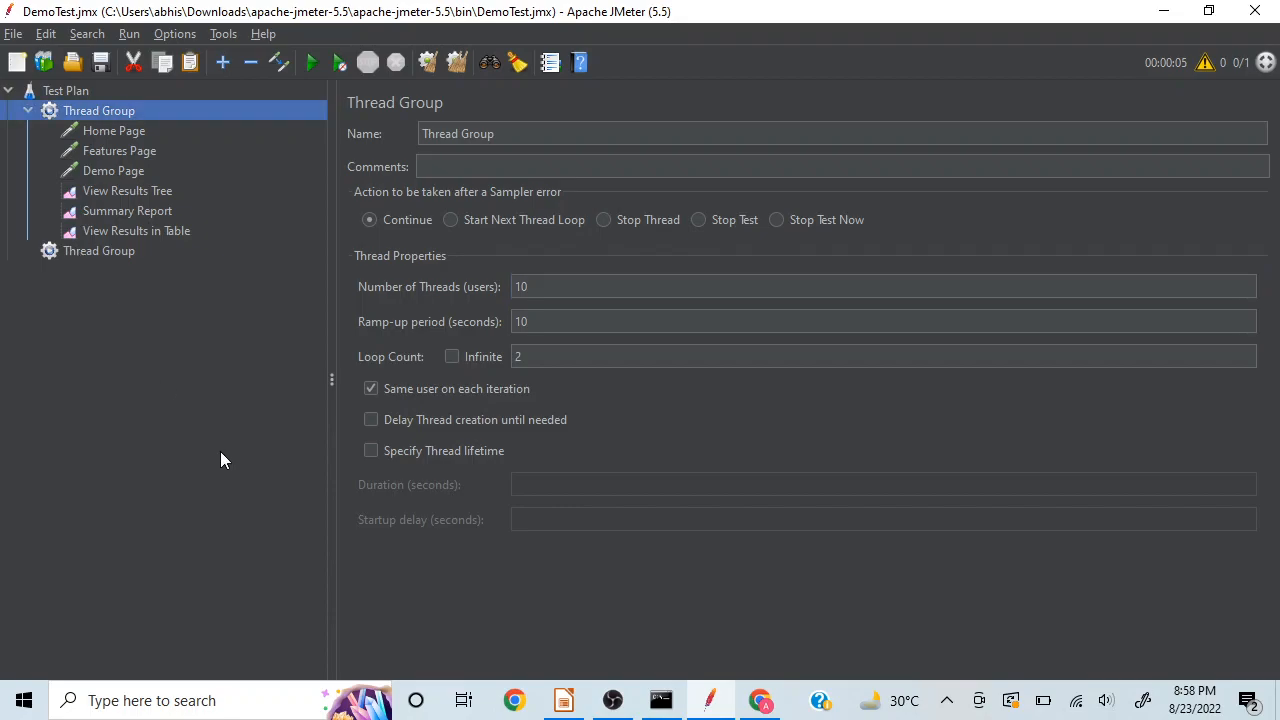
Step: Set the first Thread Group's loop count to 1
left_click(558, 362)
key("BackSpace")
type("1")
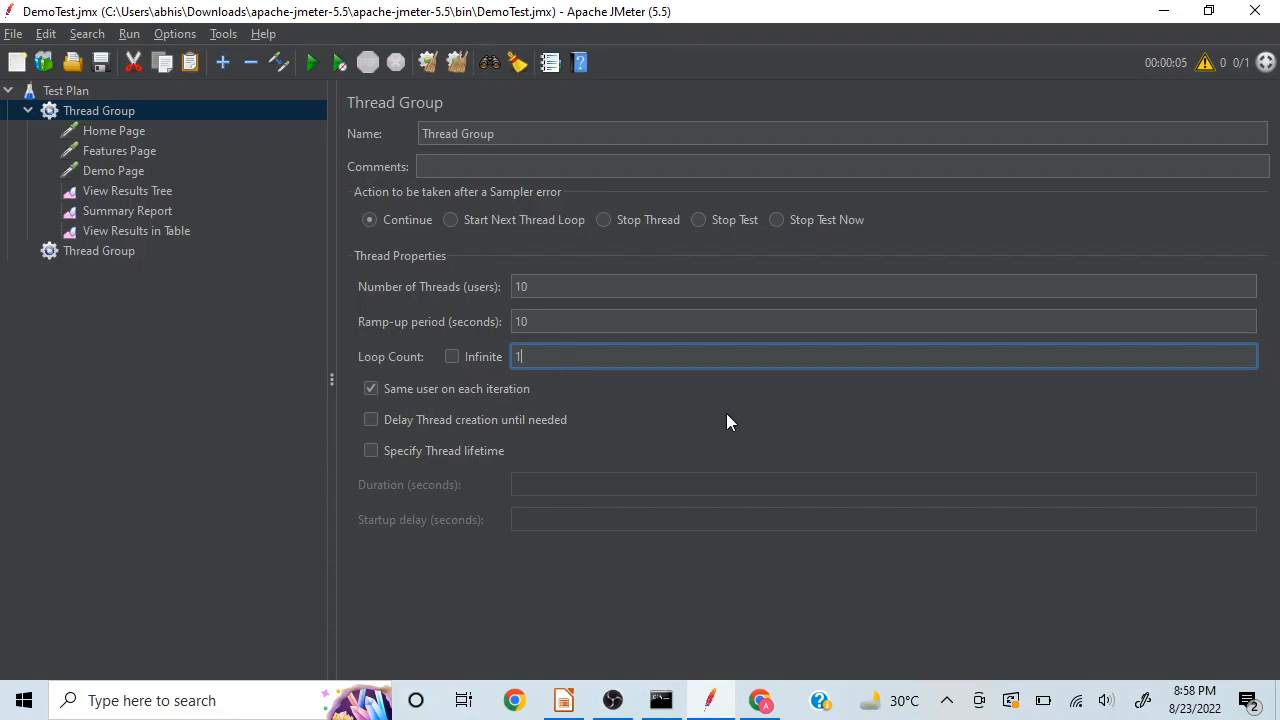
left_click(154, 473)
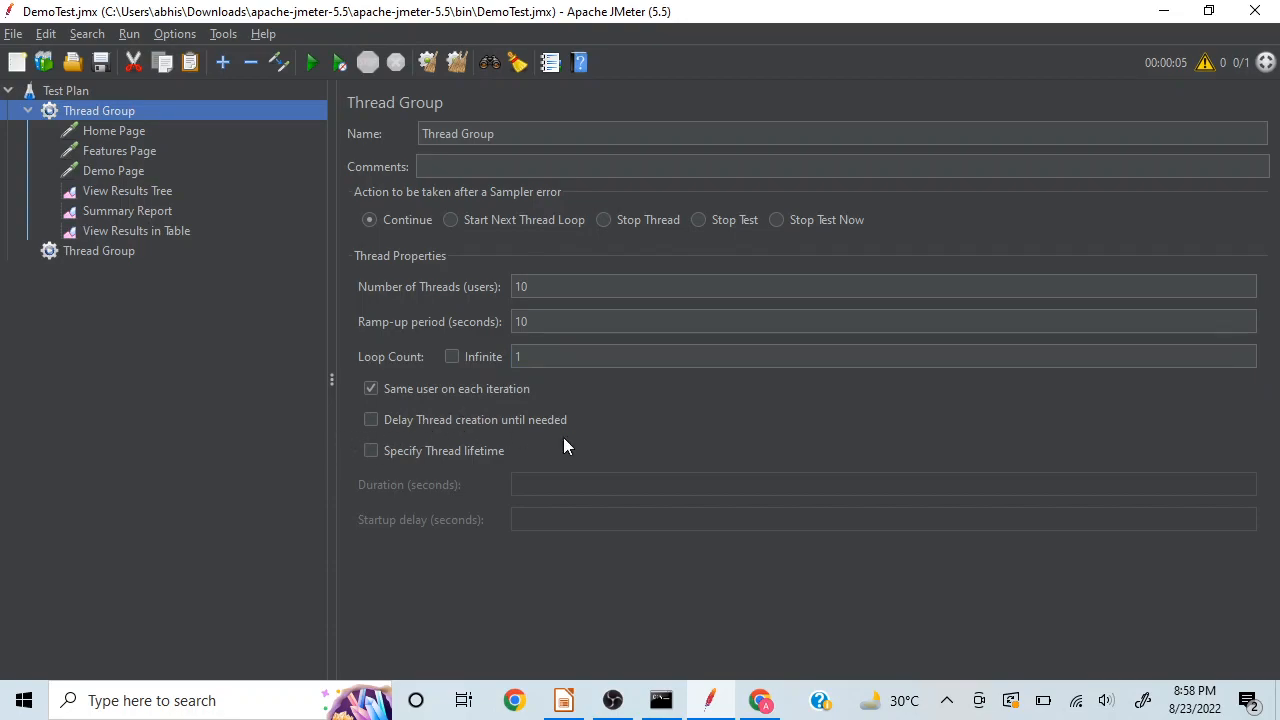
Step: Toggle Same user on each iteration off and on, and try Specify Thread lifetime with a duration of 5 seconds before disabling it
left_click(370, 389)
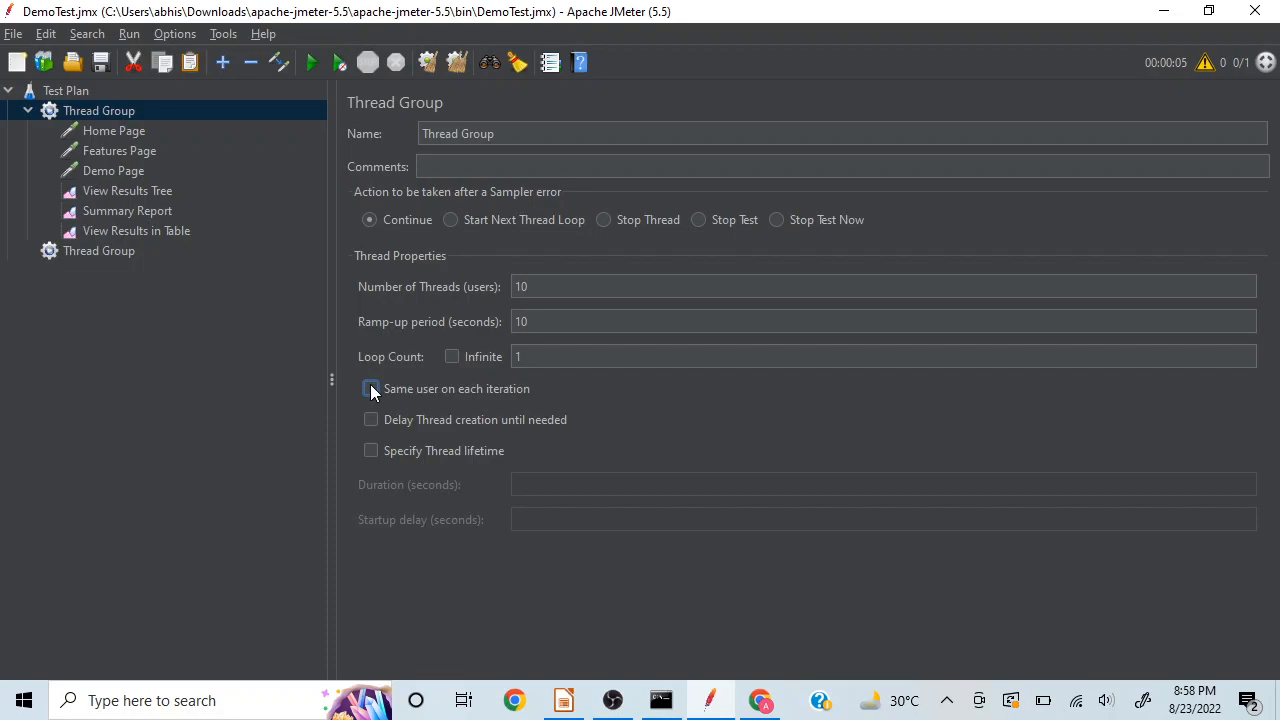
left_click(371, 389)
left_click(370, 451)
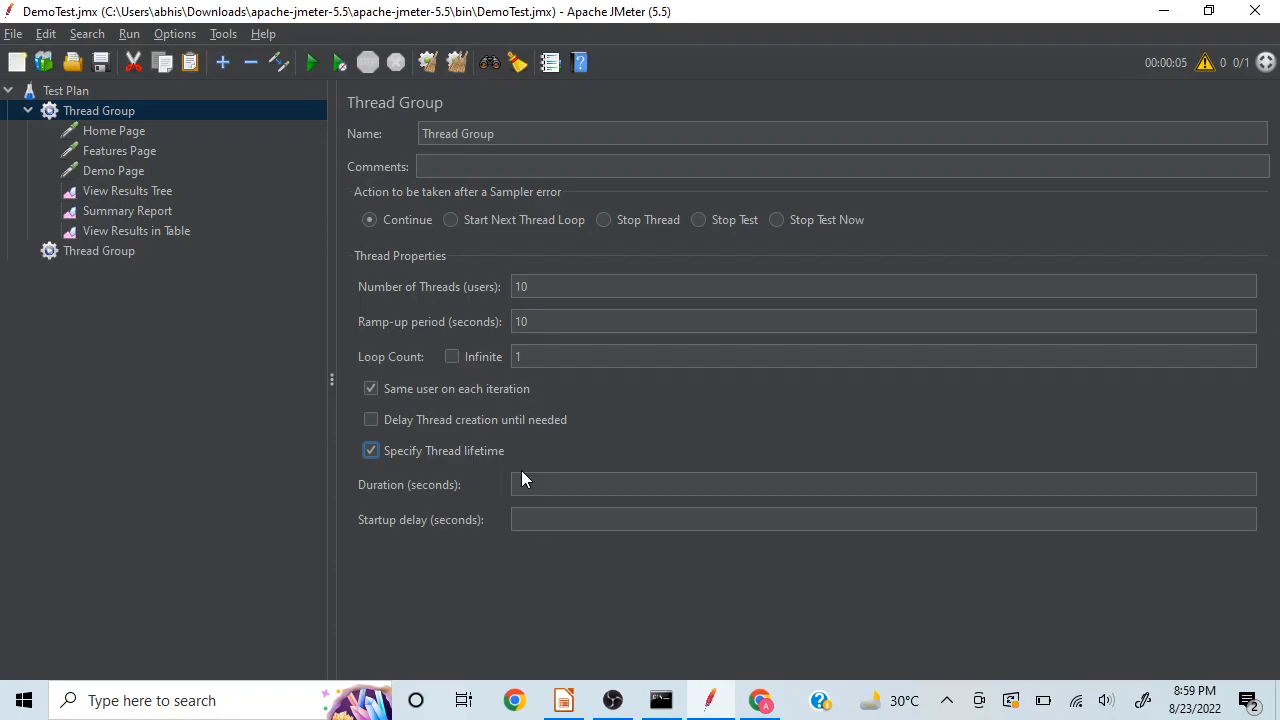
left_click(522, 485)
type("5")
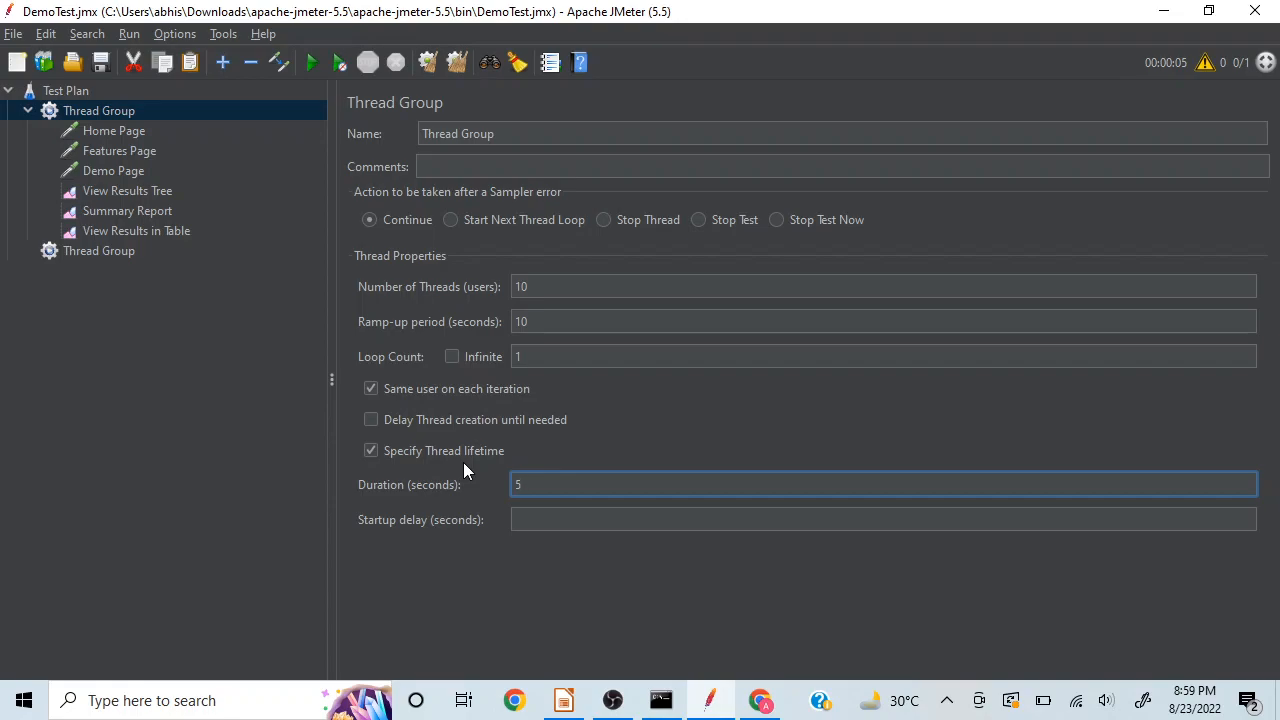
left_click(525, 517)
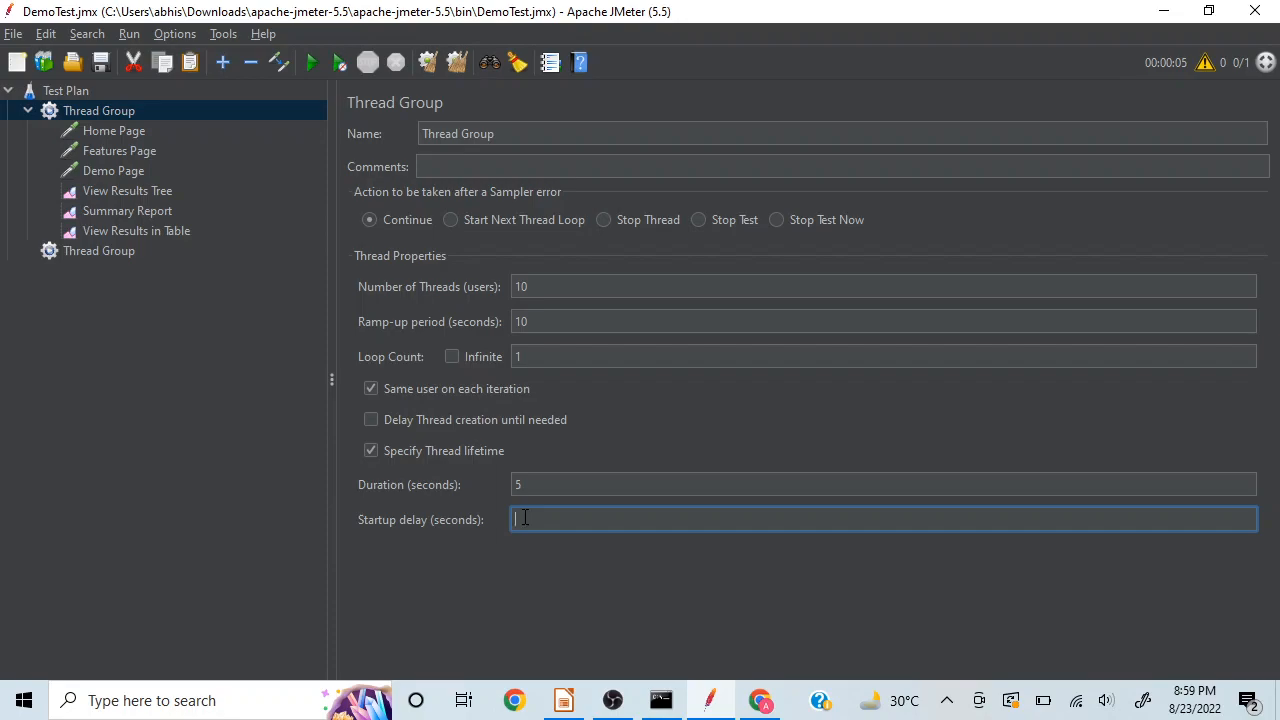
left_click(371, 451)
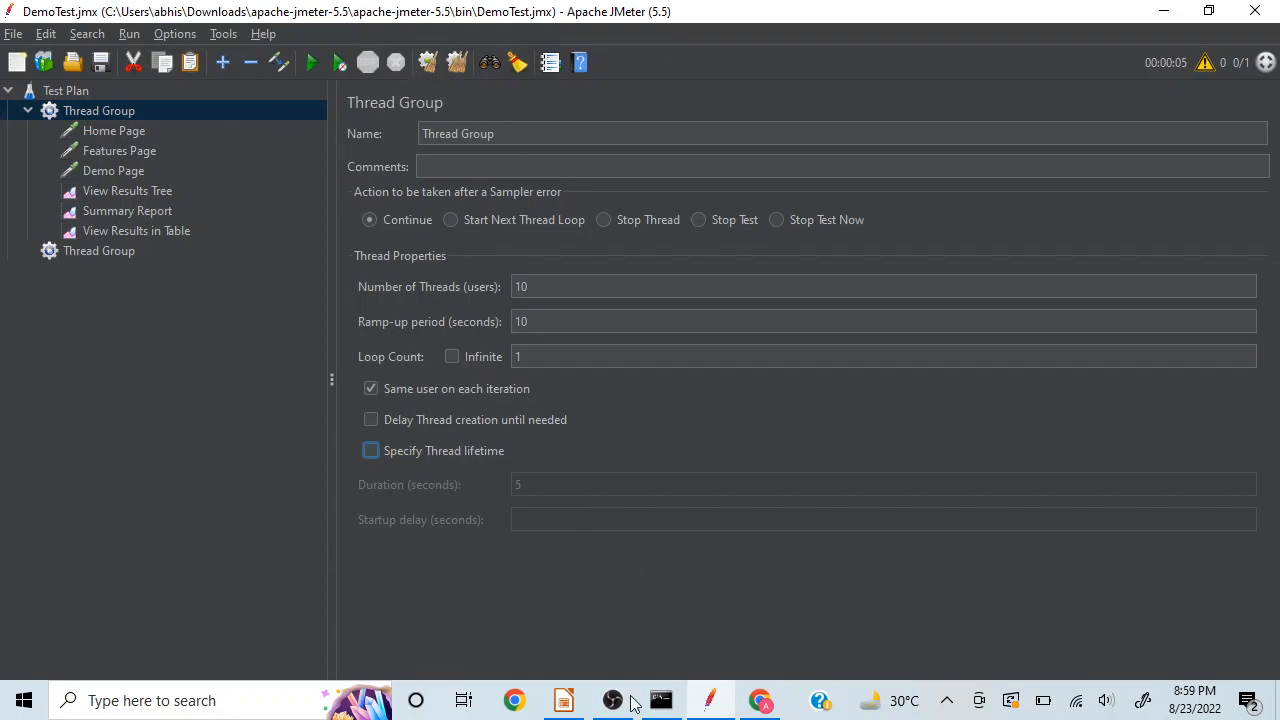
Step: Switch to LibreOffice Impress to read the Sampler and Listeners slides, and return to JMeter
left_click(562, 703)
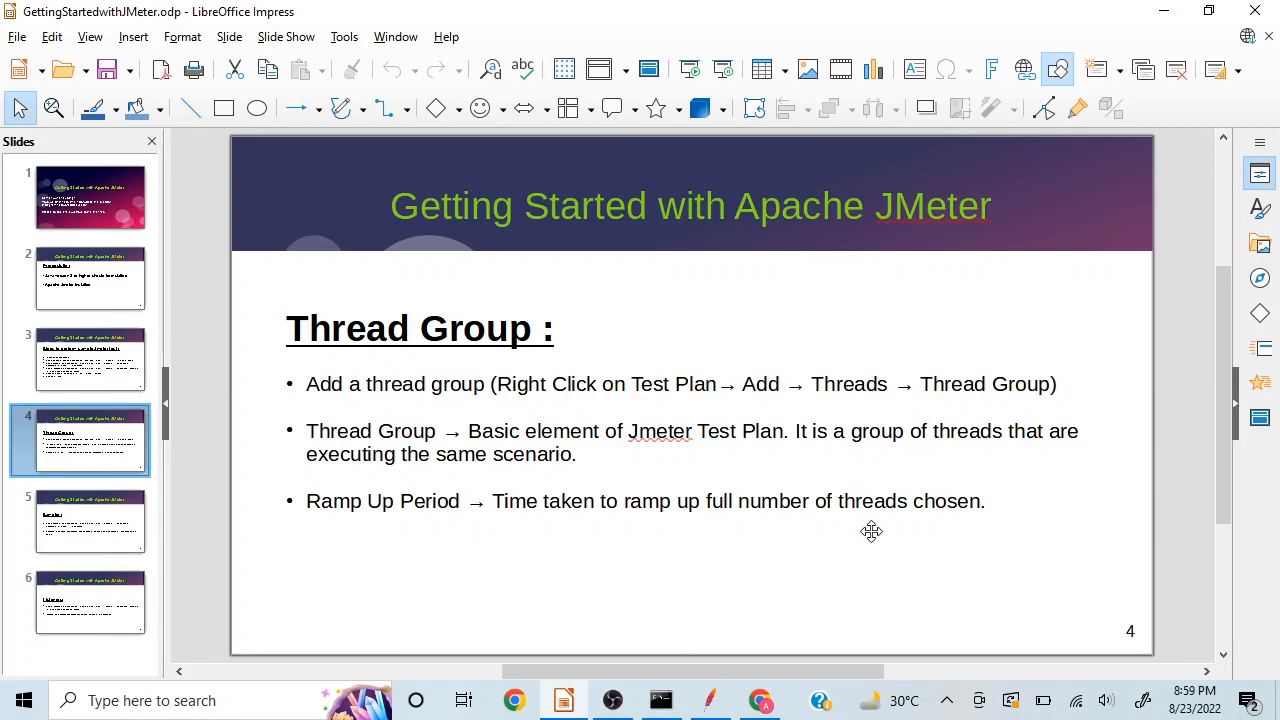
left_click(55, 557)
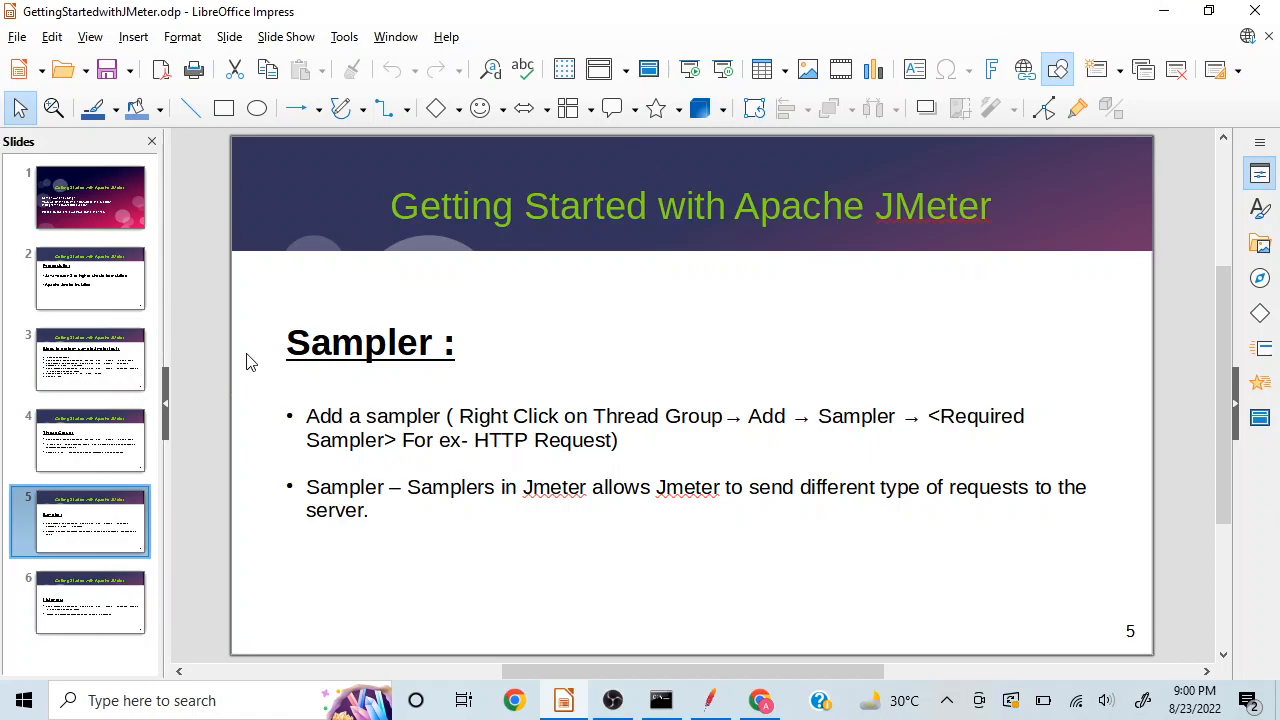
left_click(105, 614)
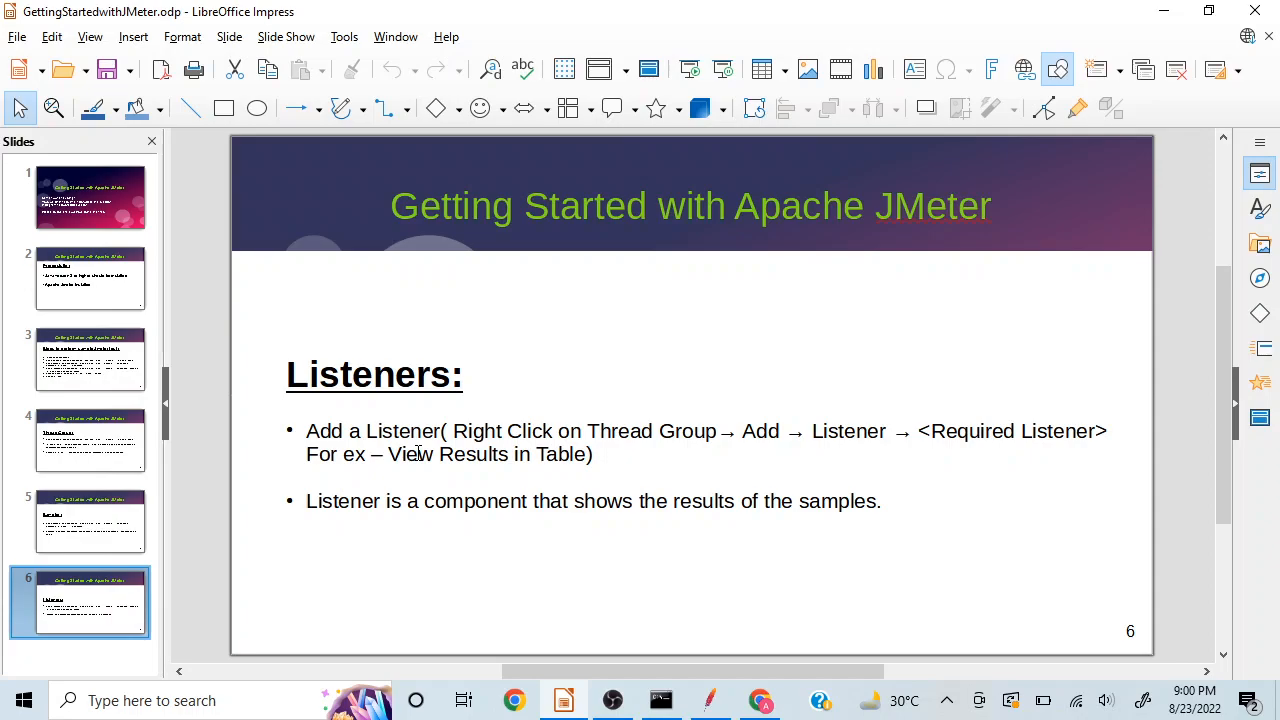
left_click(1160, 18)
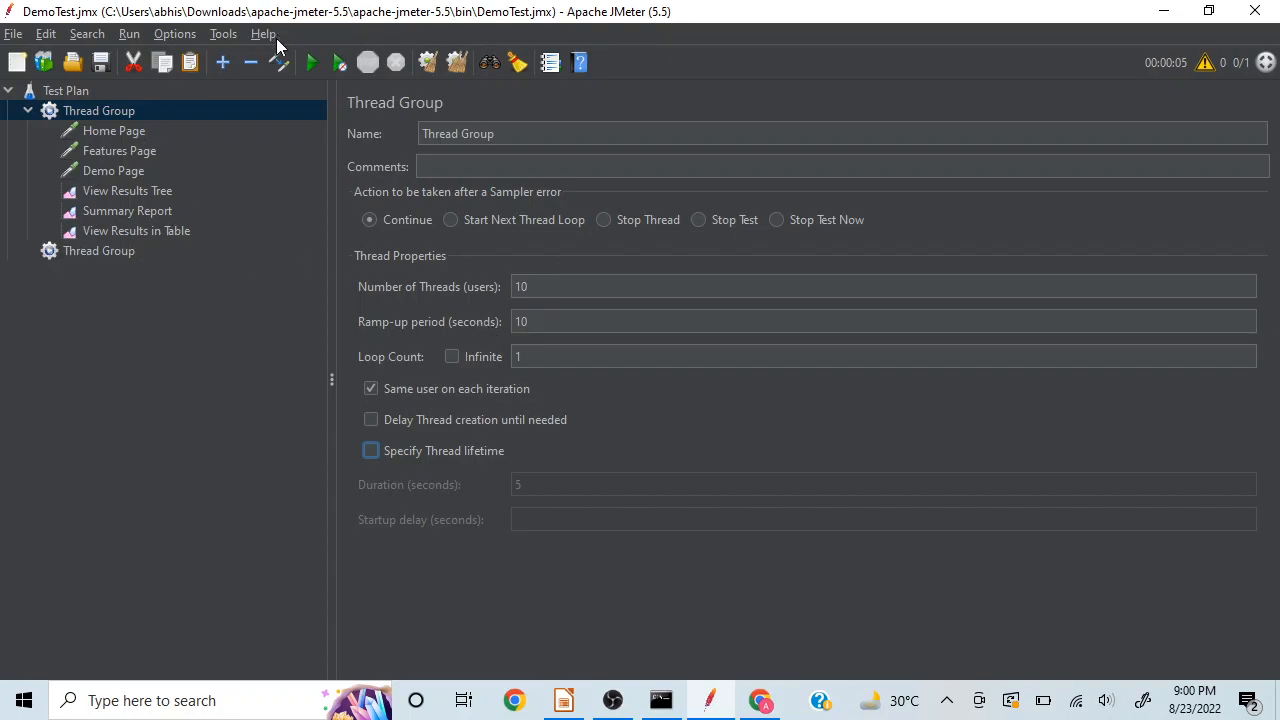
Step: Open the View Results Tree listener and clear all results of the previous test run
left_click(109, 188)
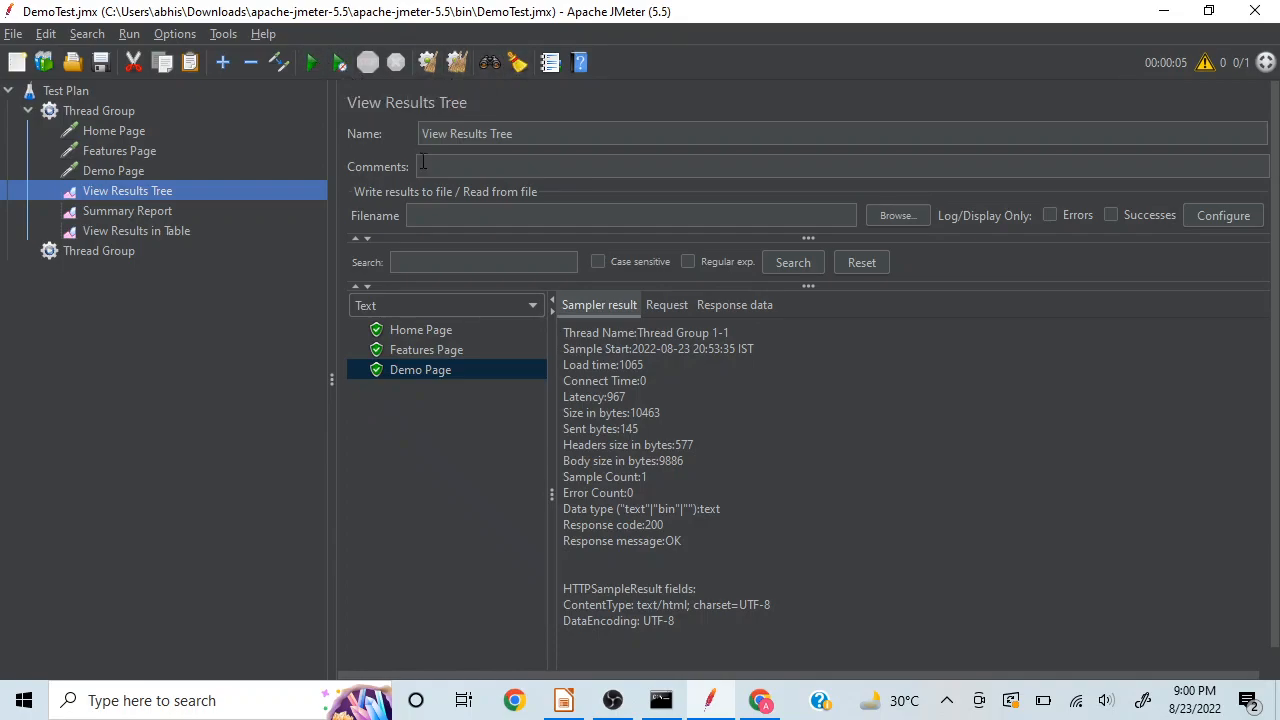
left_click(453, 68)
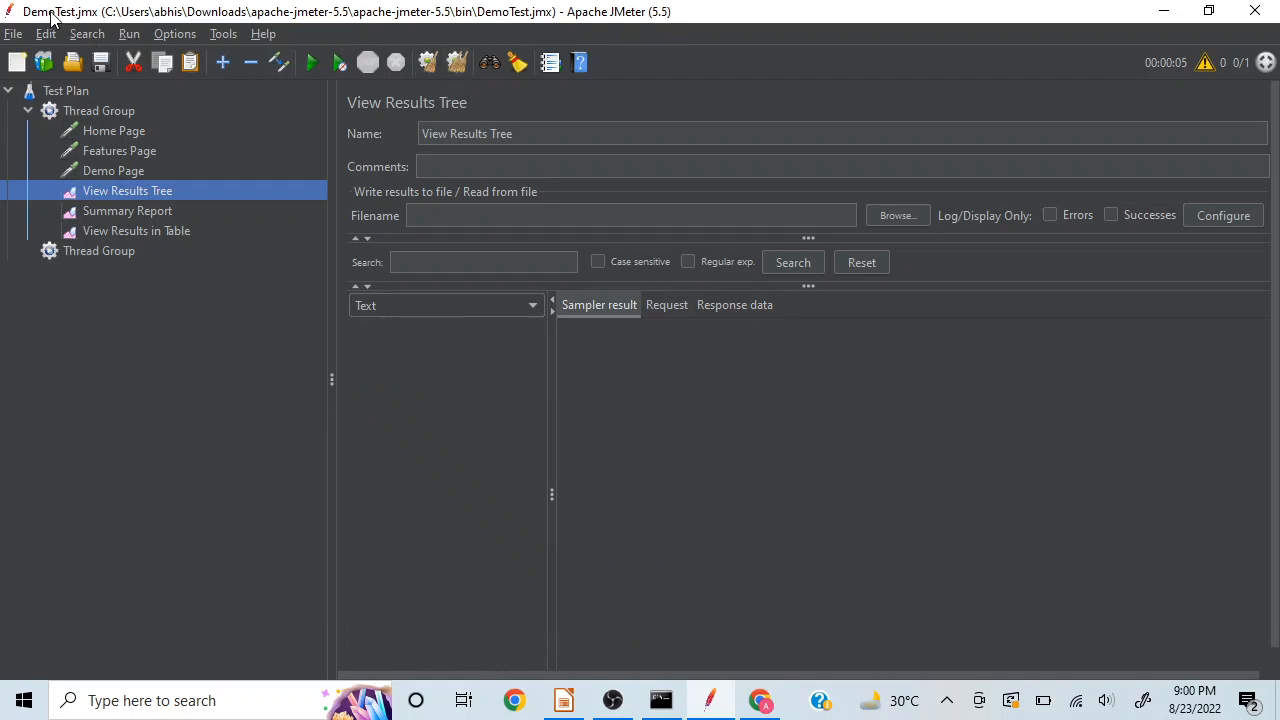
Step: Save the test plan and run it
left_click(16, 34)
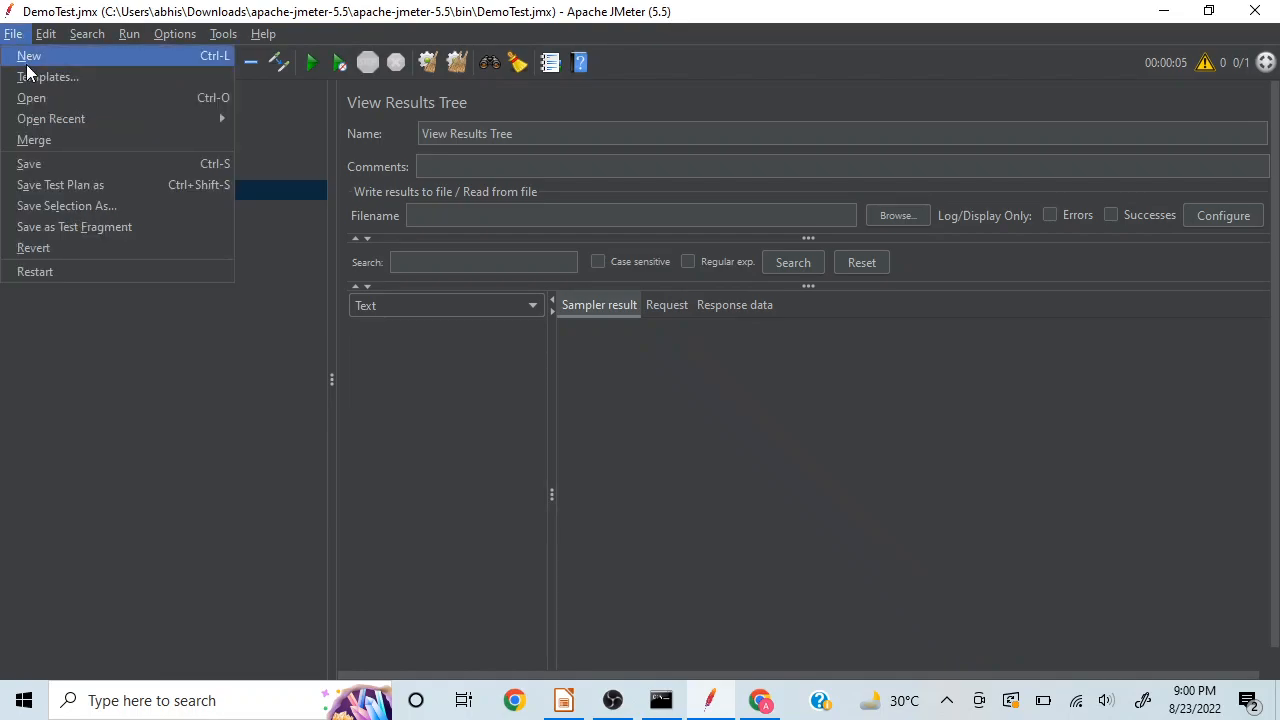
left_click(41, 160)
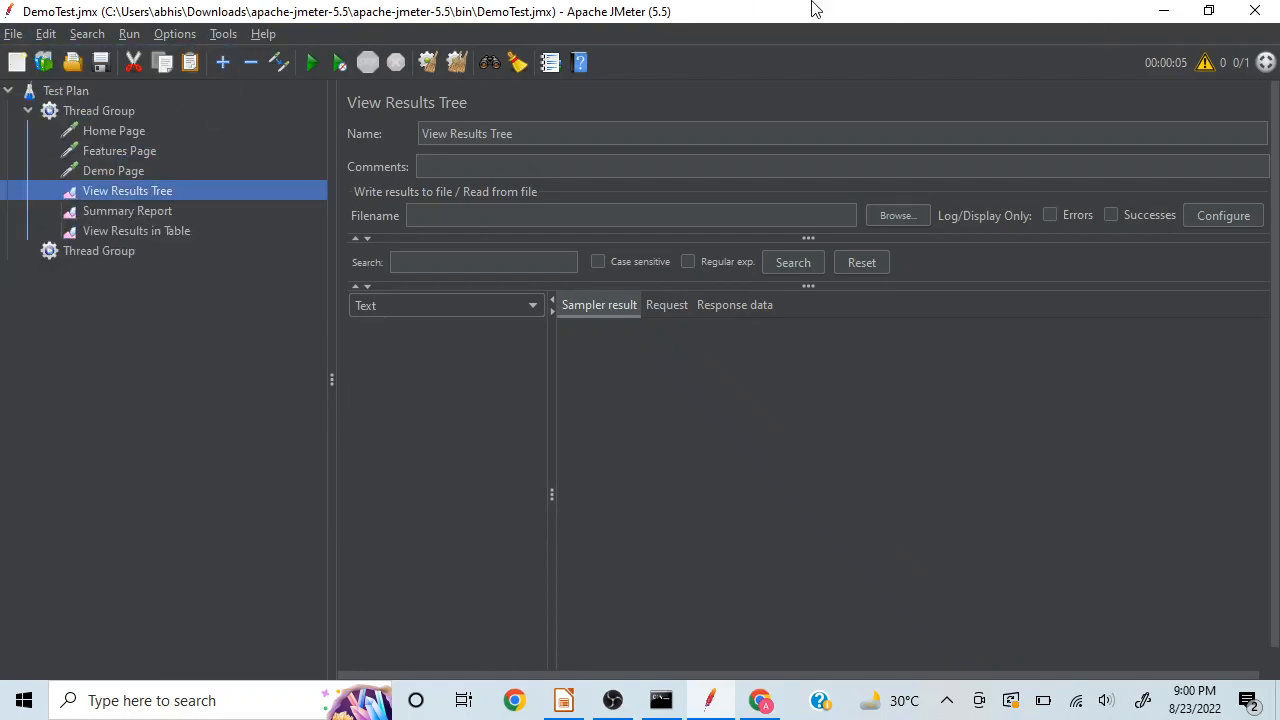
left_click(314, 63)
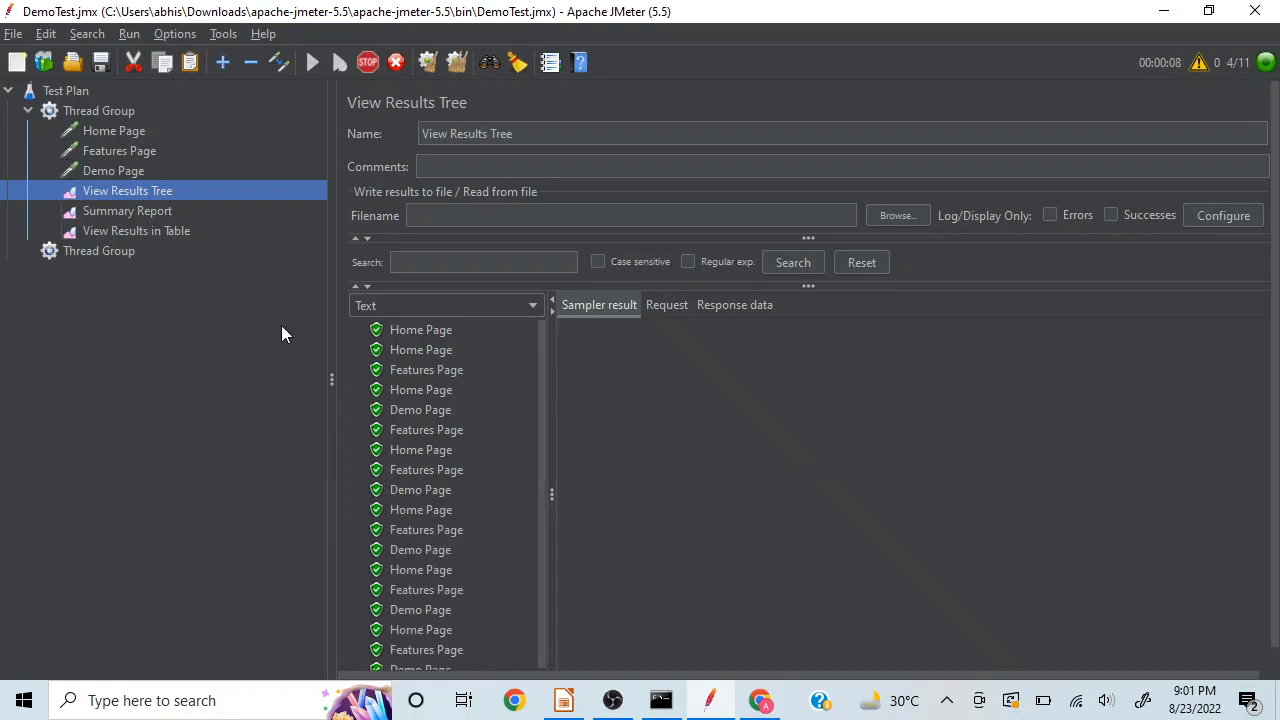
Step: Examine the first Home Page sample's result and the Summary Report, along with the settings of the first Thread Group and Home Page request
left_click(90, 111)
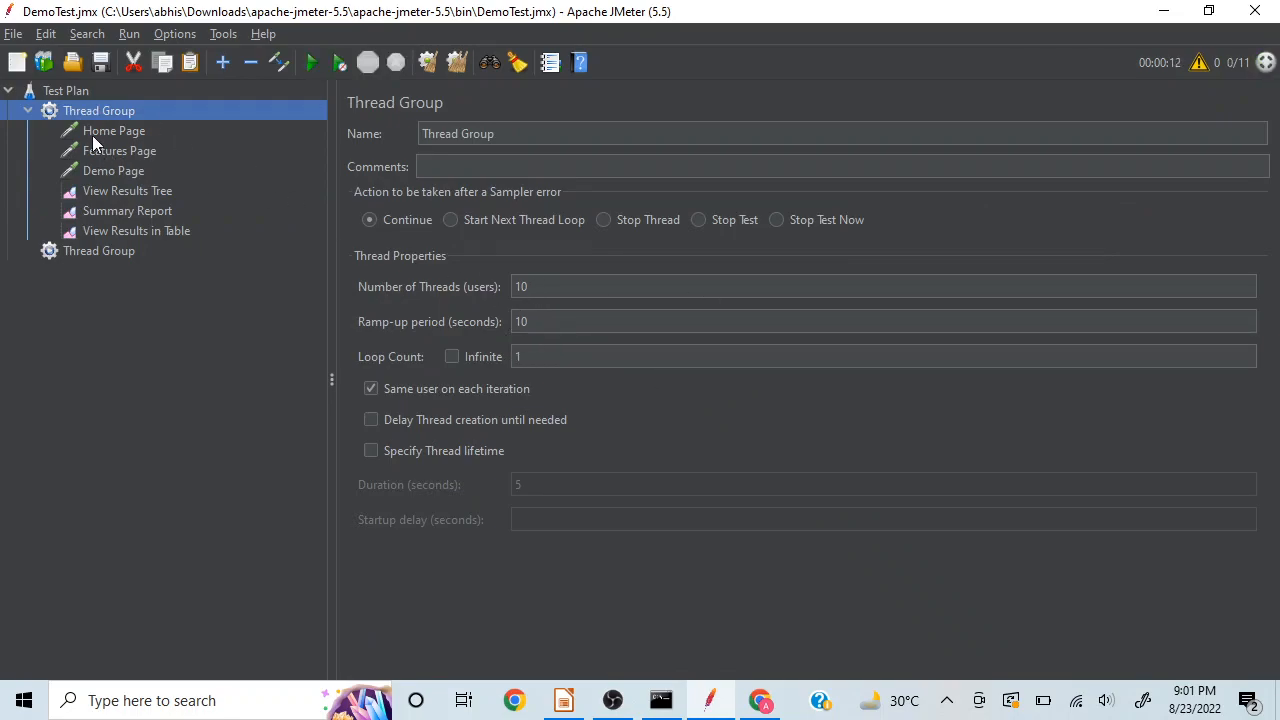
left_click(119, 191)
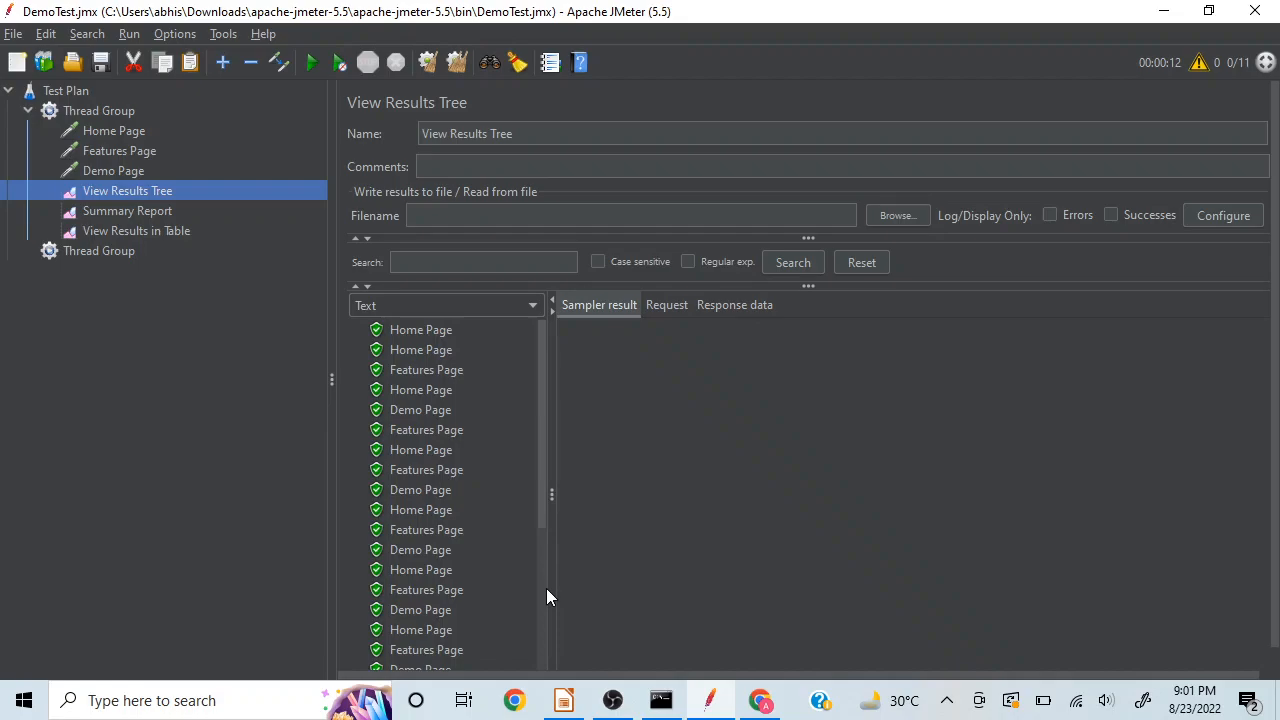
left_click(427, 331)
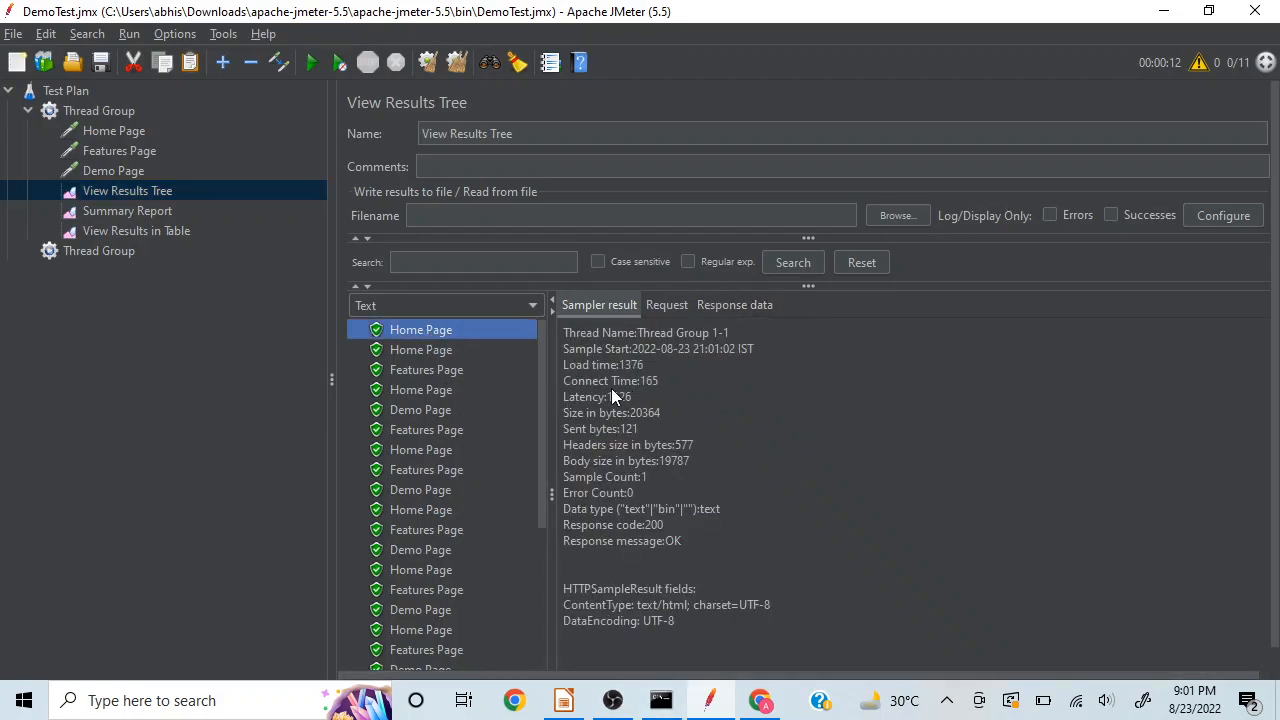
left_click(127, 213)
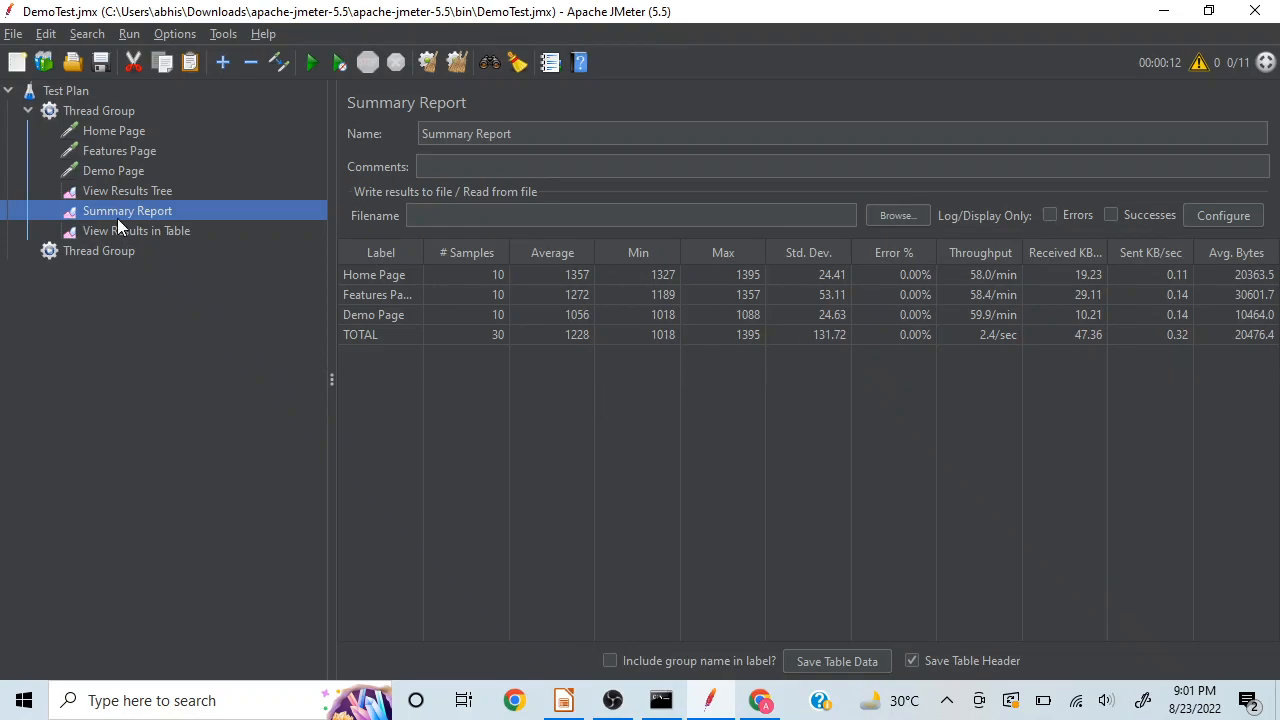
left_click(97, 110)
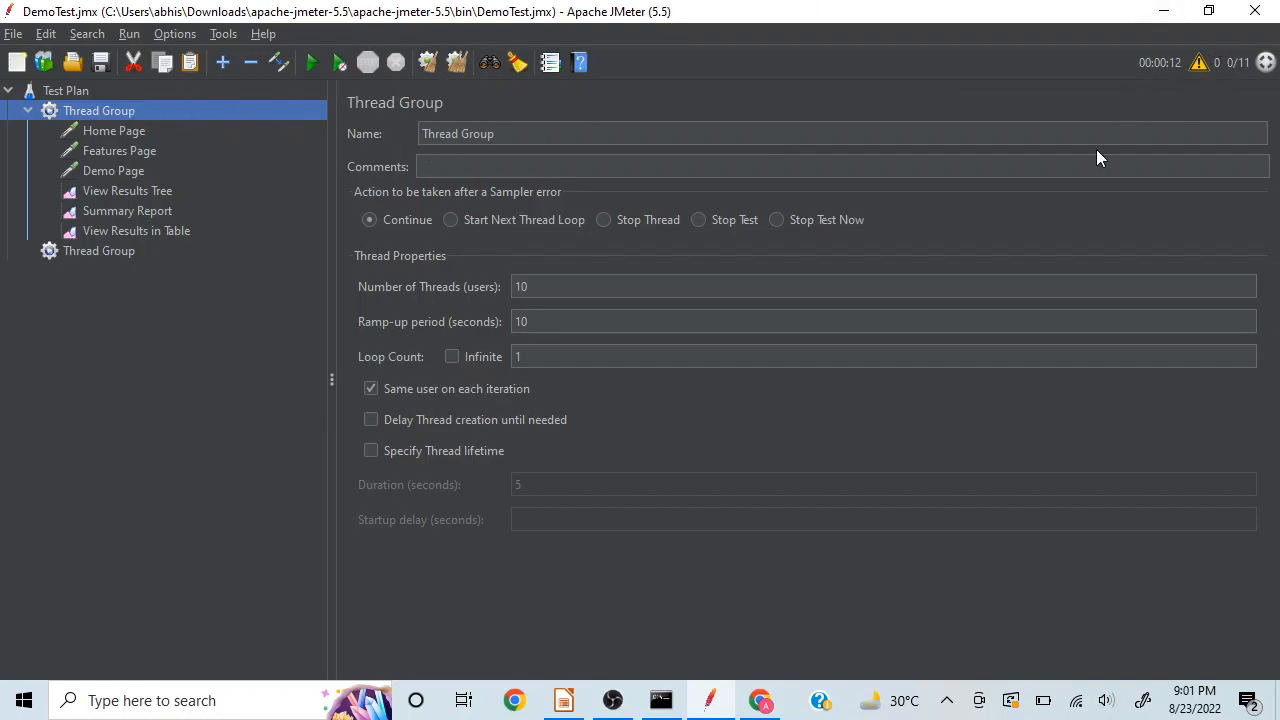
left_click(105, 133)
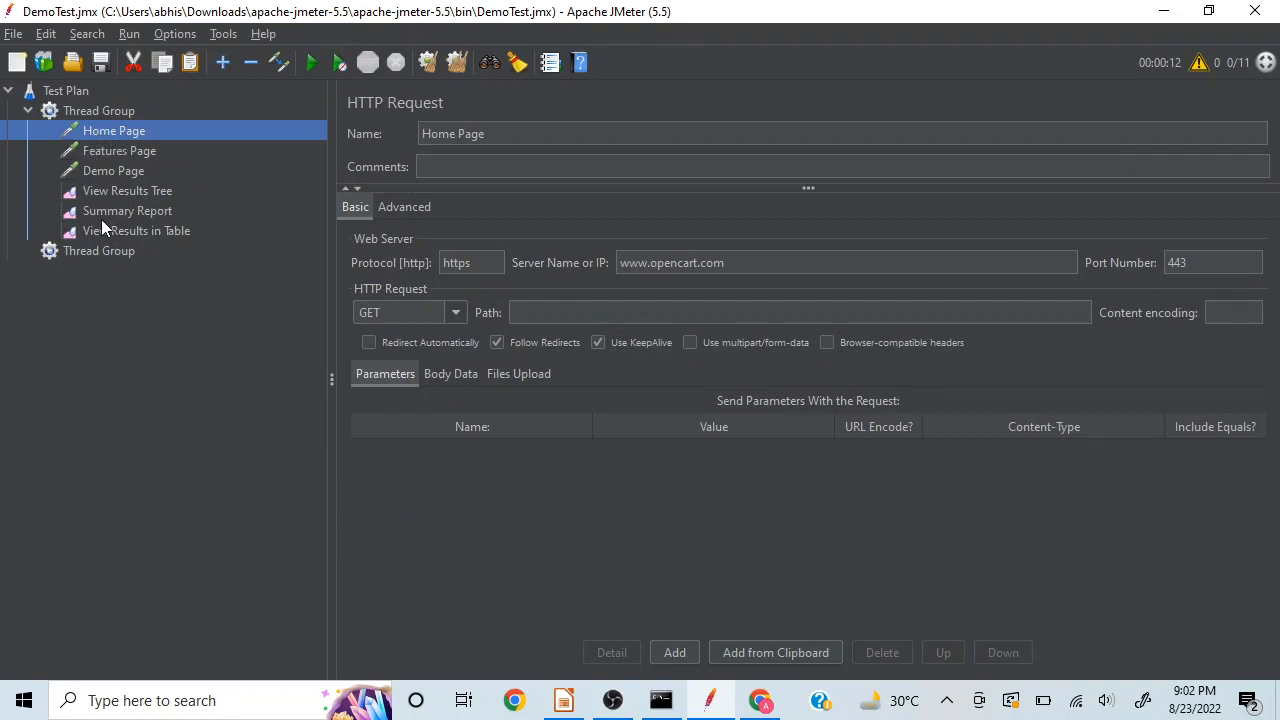
Step: Switch to LibreOffice Impress and go through the presentation from the title slide to the steps for performing a sample JMeter test
left_click(563, 700)
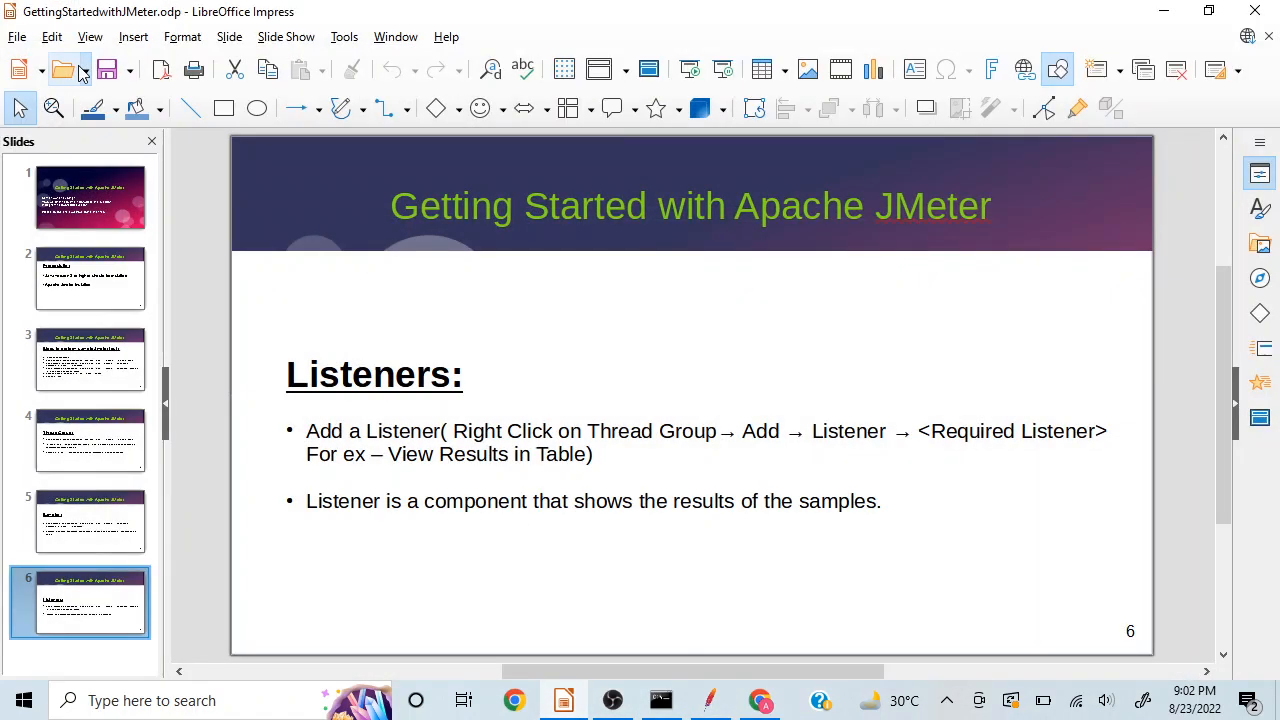
left_click(84, 203)
key("Down")
key("Down")
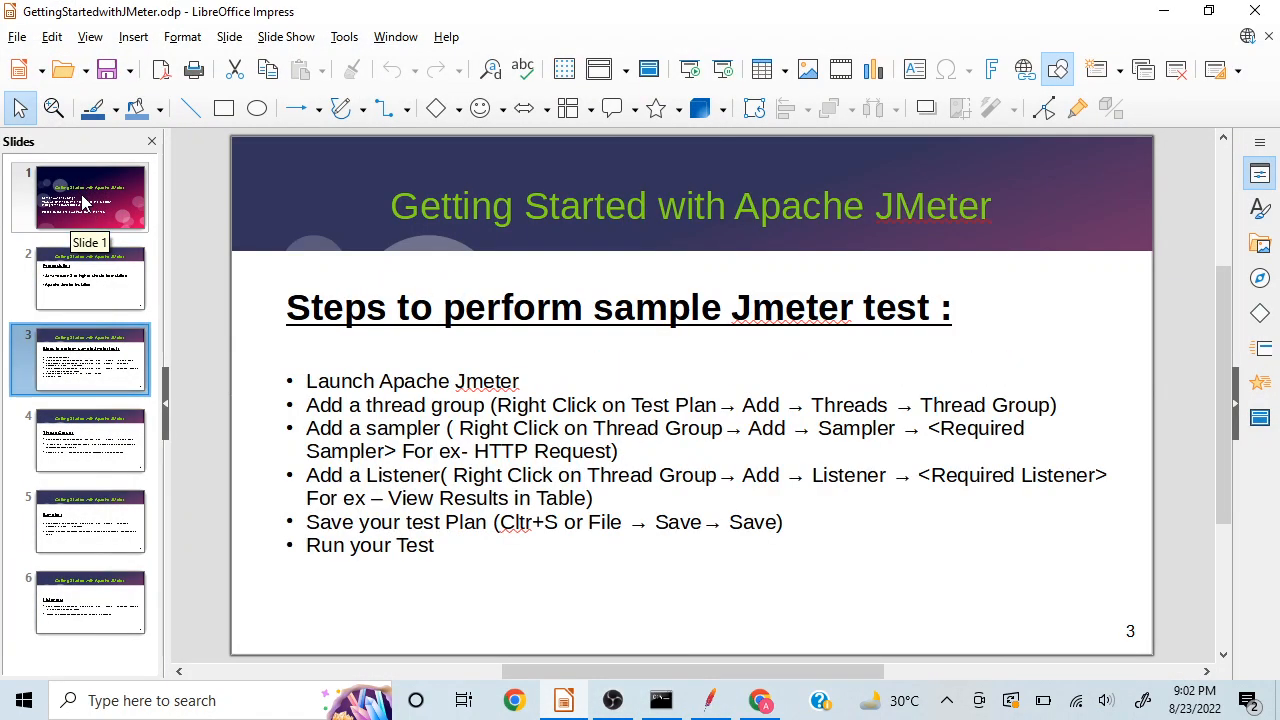